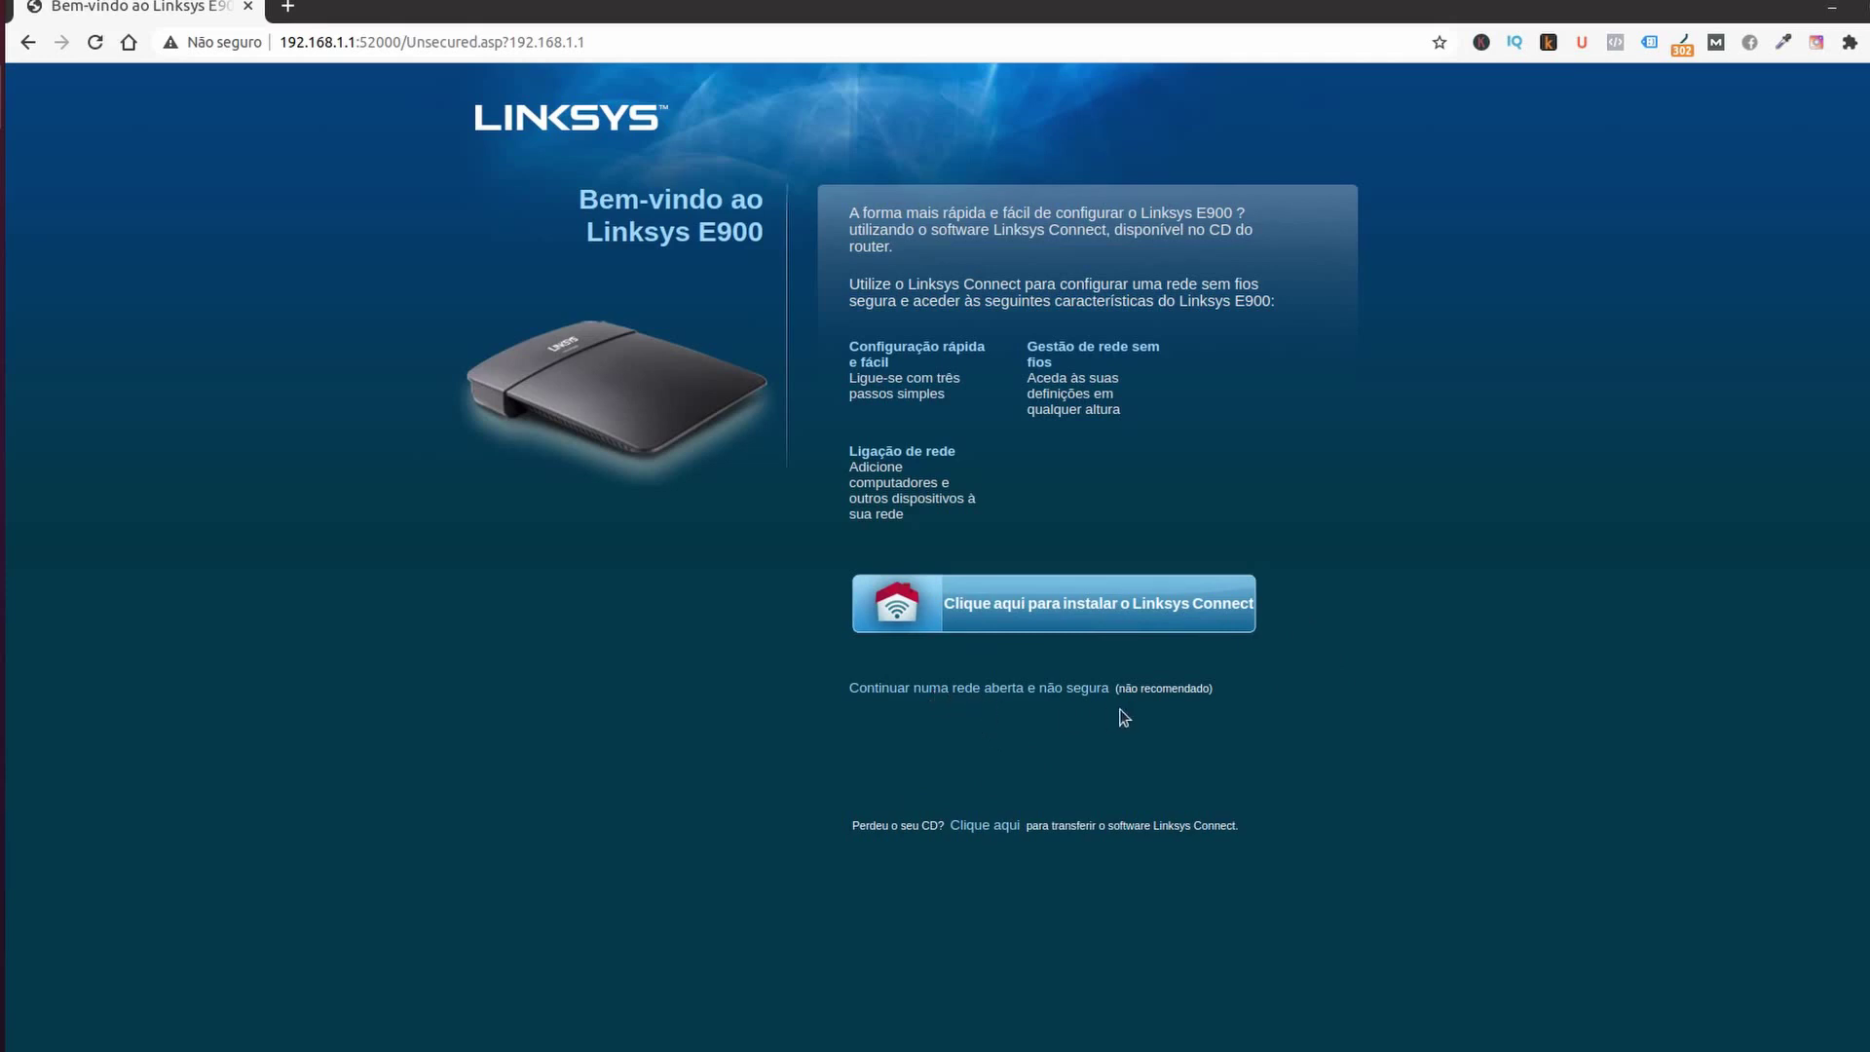
Step: Skip Linksys Connect and confirm the open, unsecured network to reach the router login at 192.168.1.1
left_click(1061, 690)
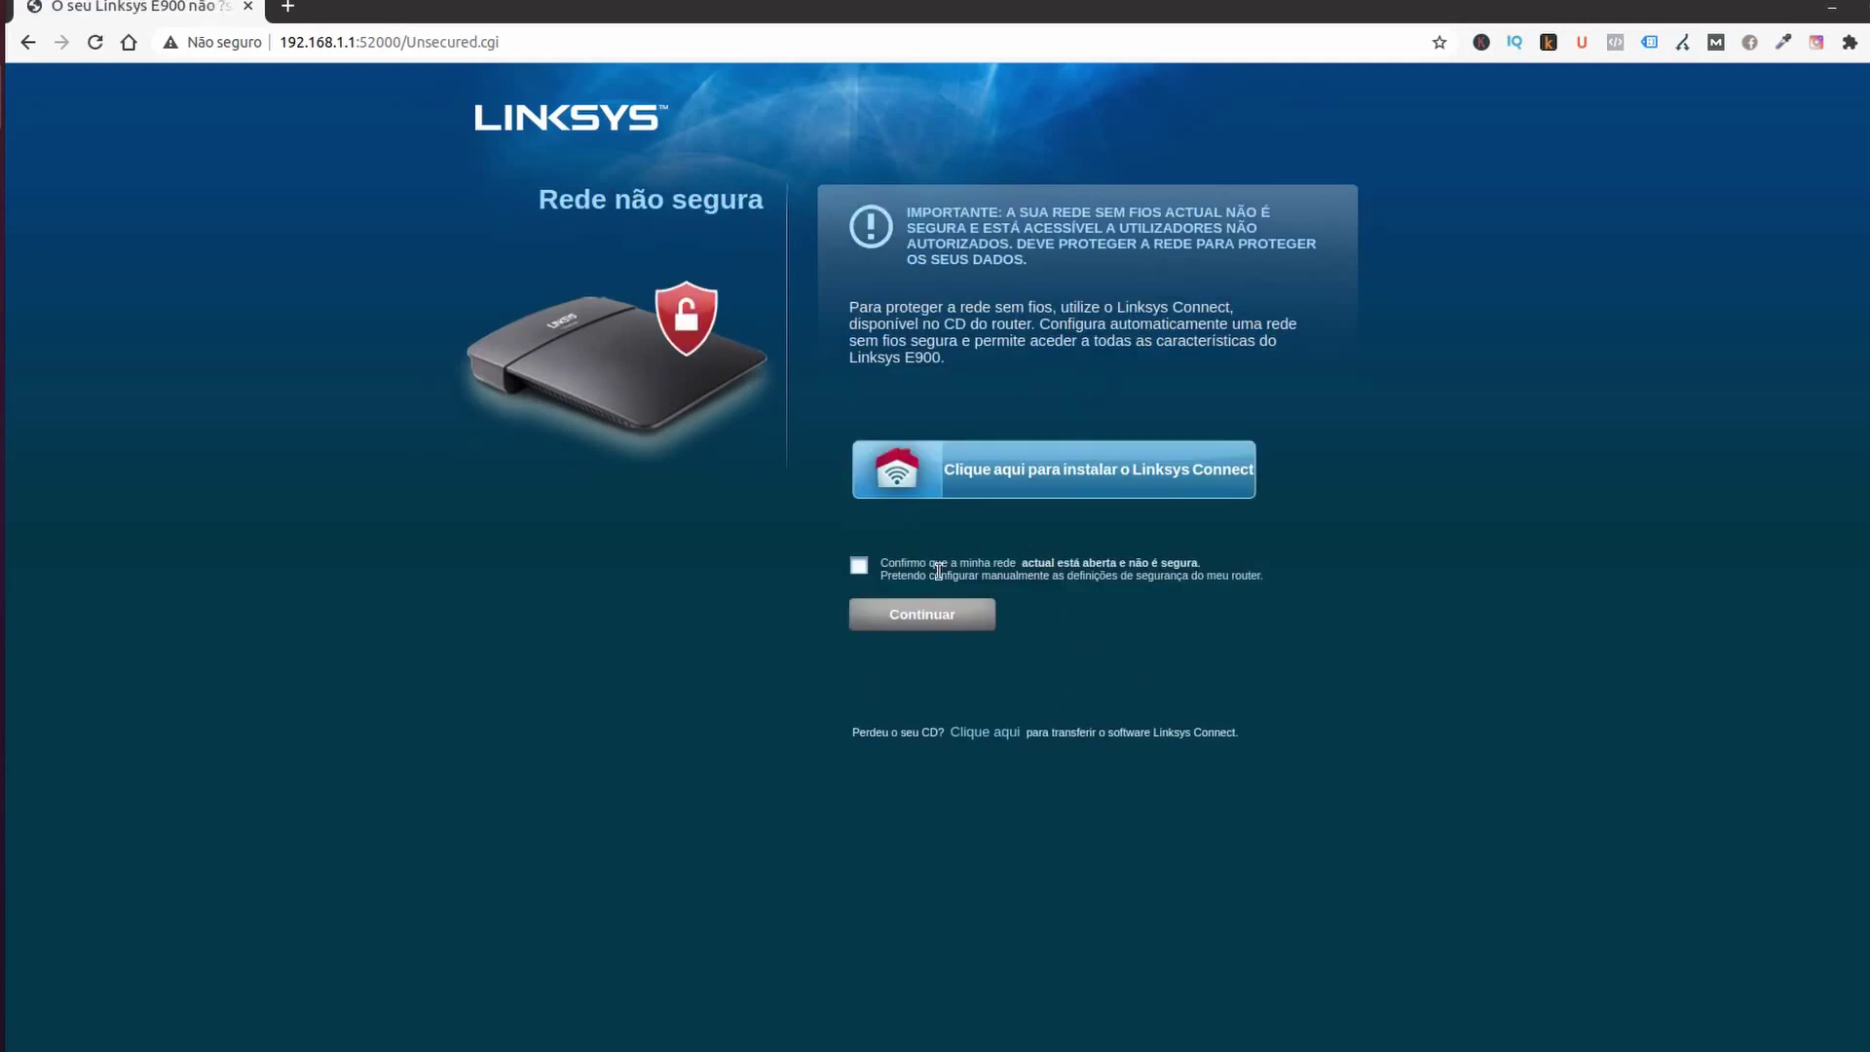
left_click(863, 570)
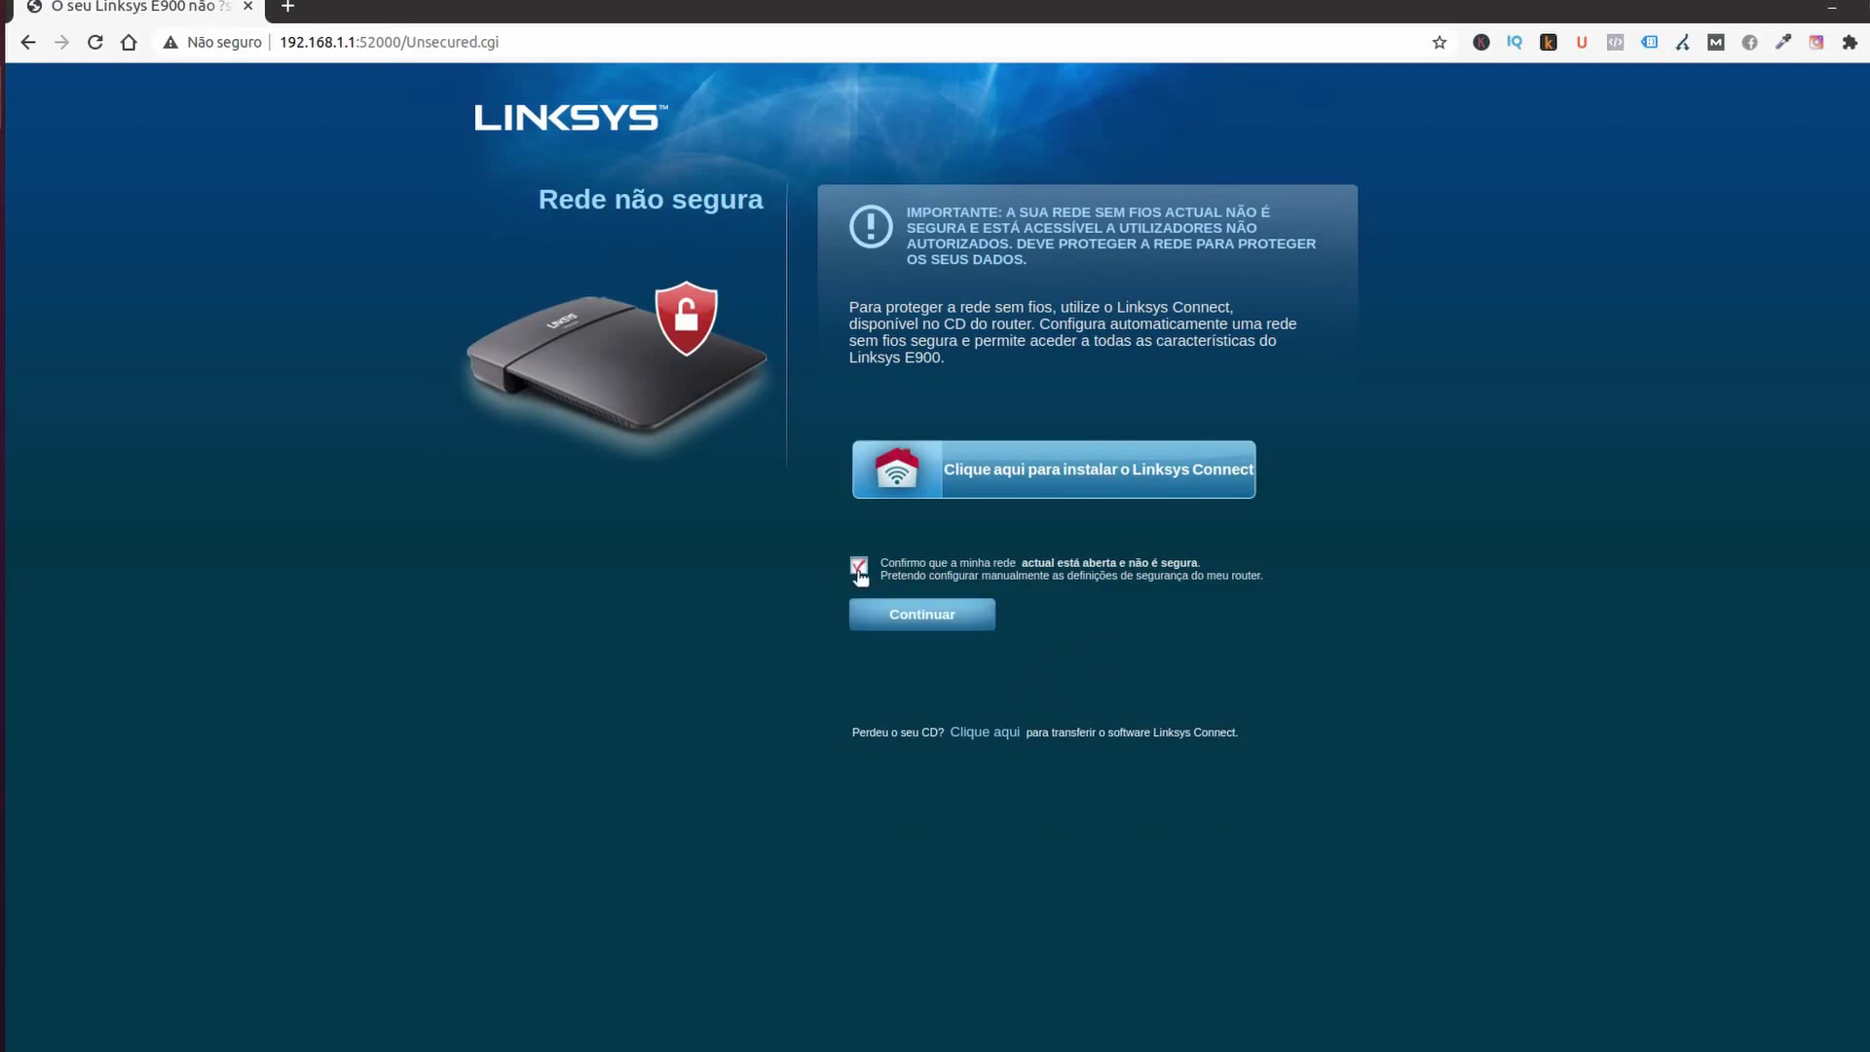
left_click(945, 617)
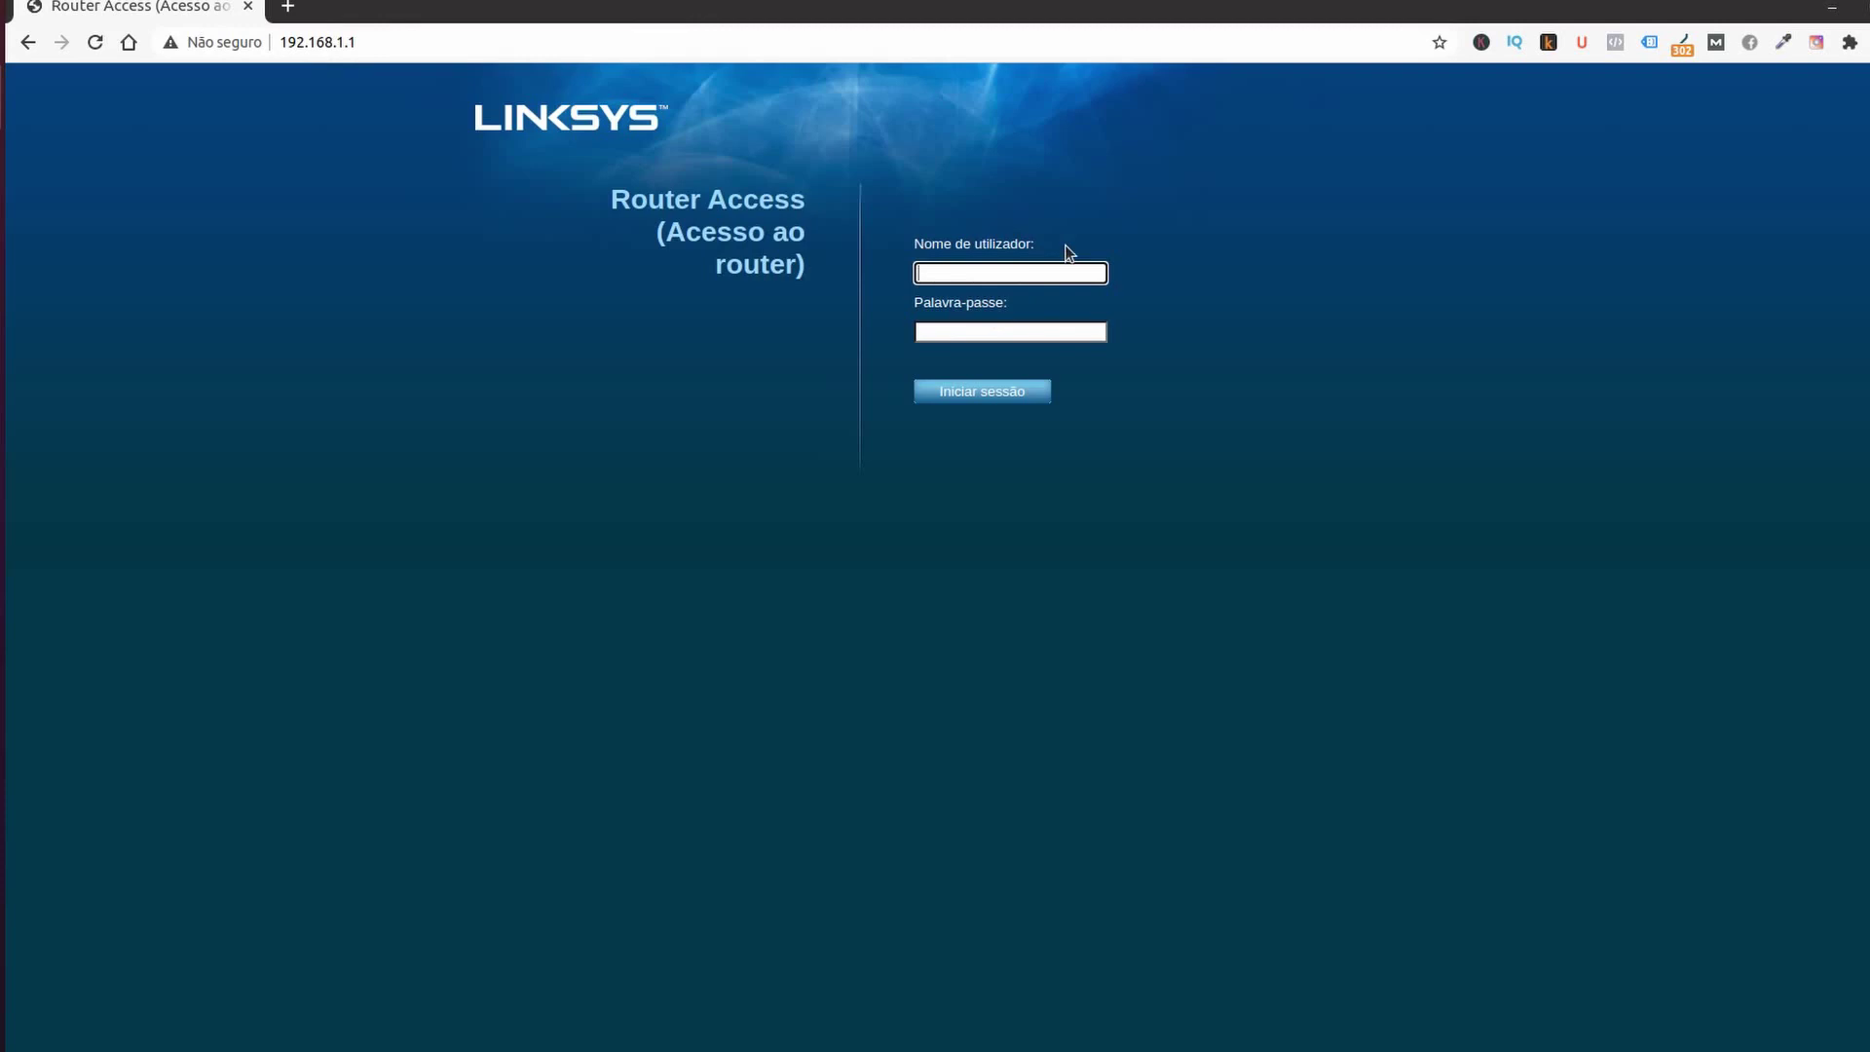
Step: Sign in as admin with the router password, decline saving it, and dismiss the warning
key("Tab")
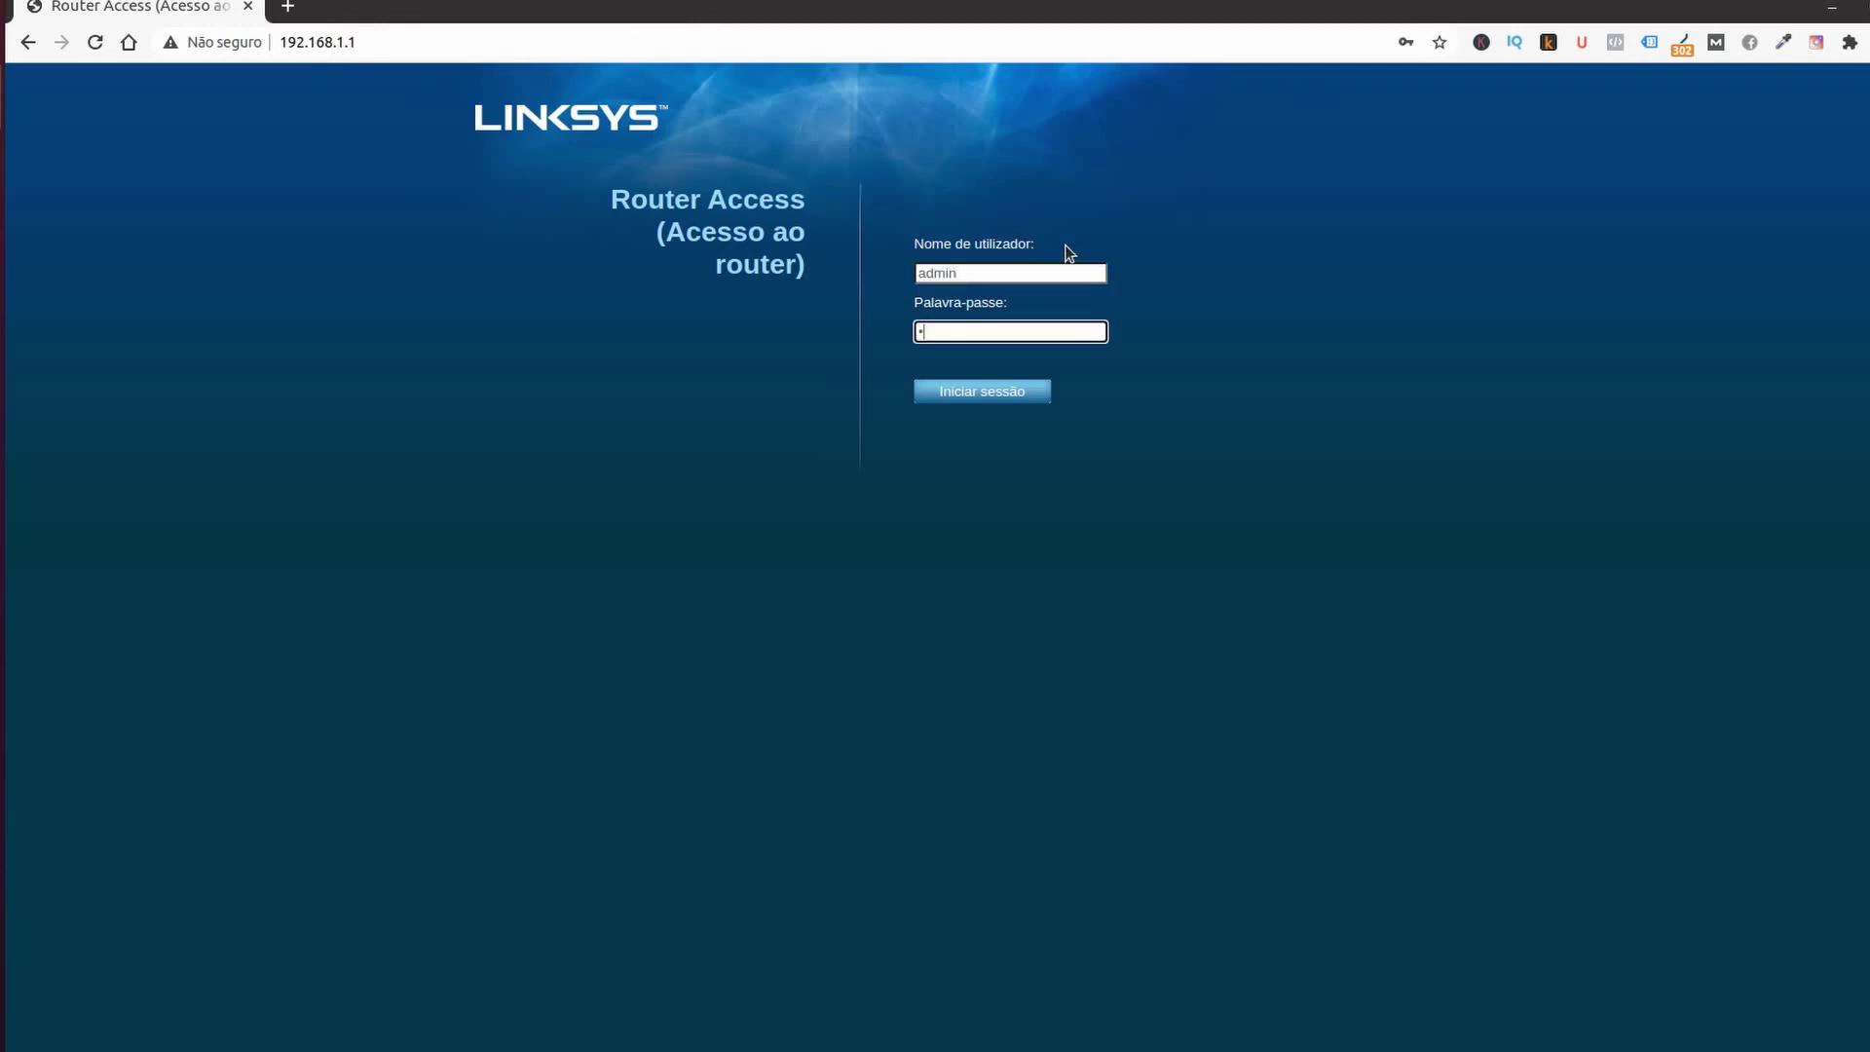
left_click(983, 392)
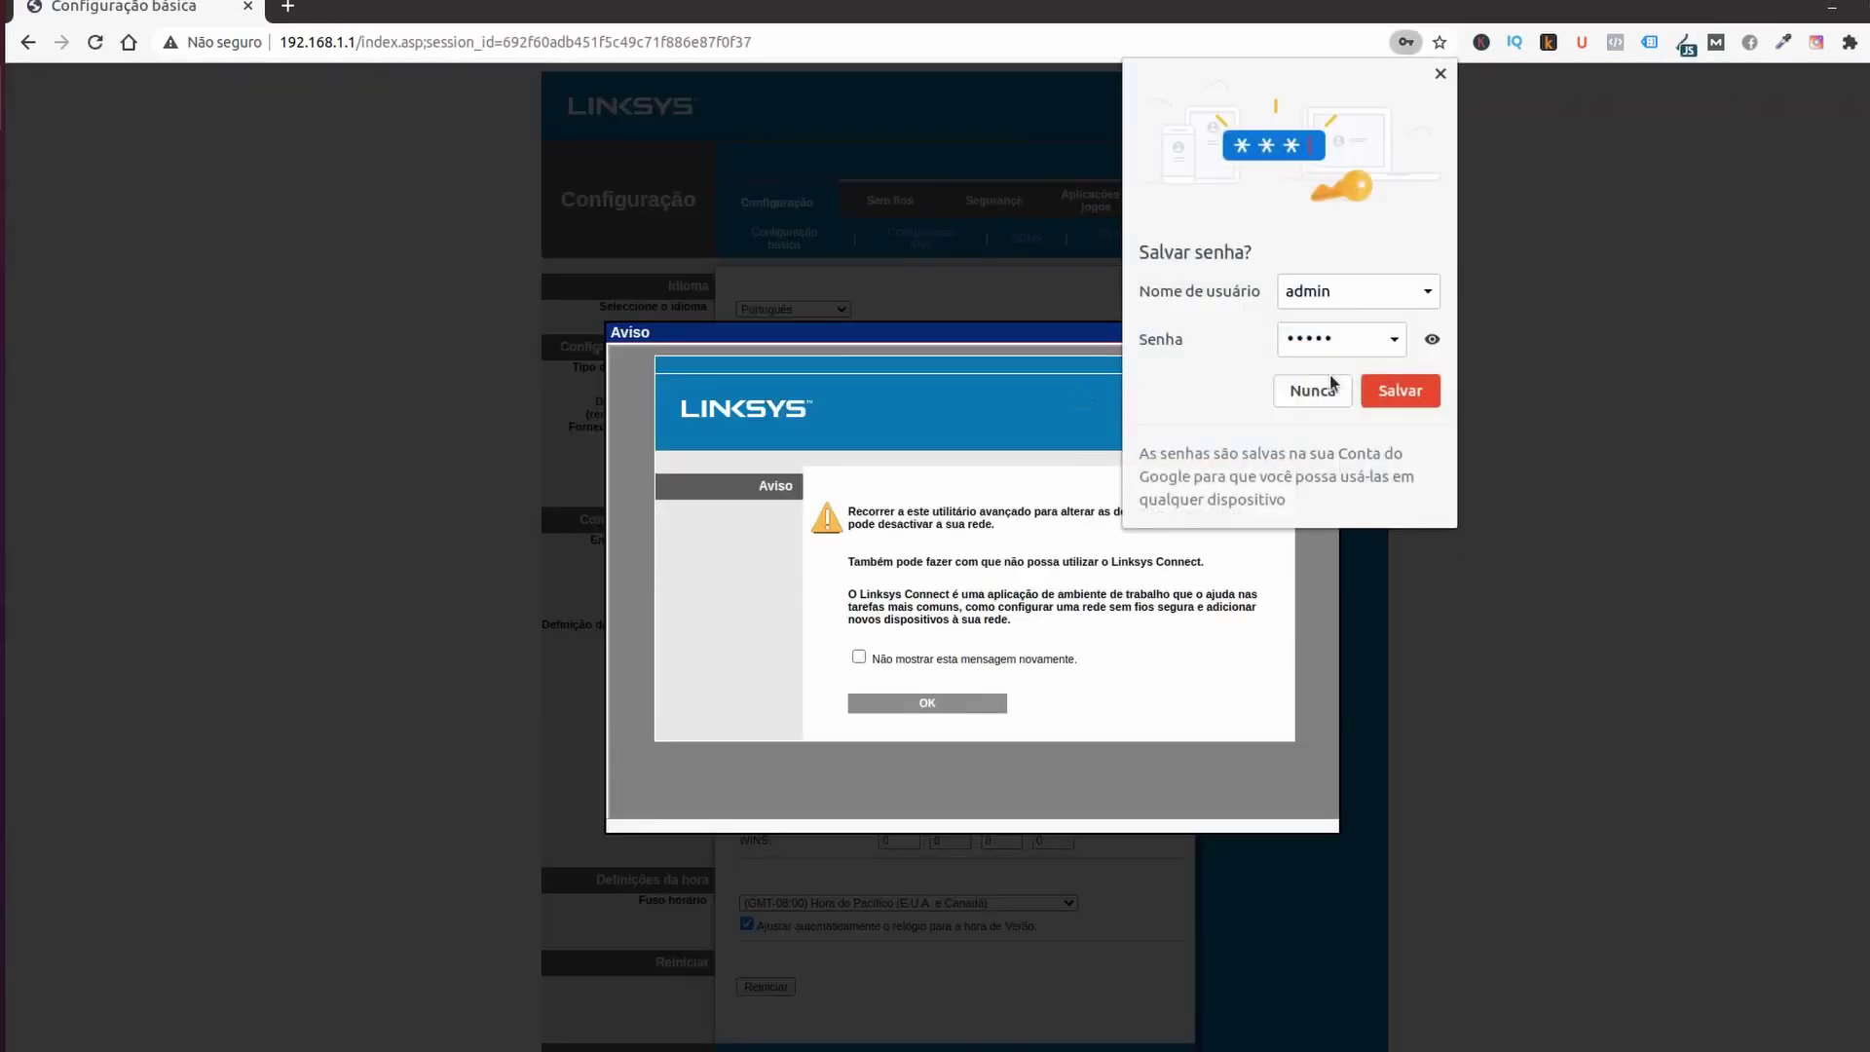
left_click(1312, 390)
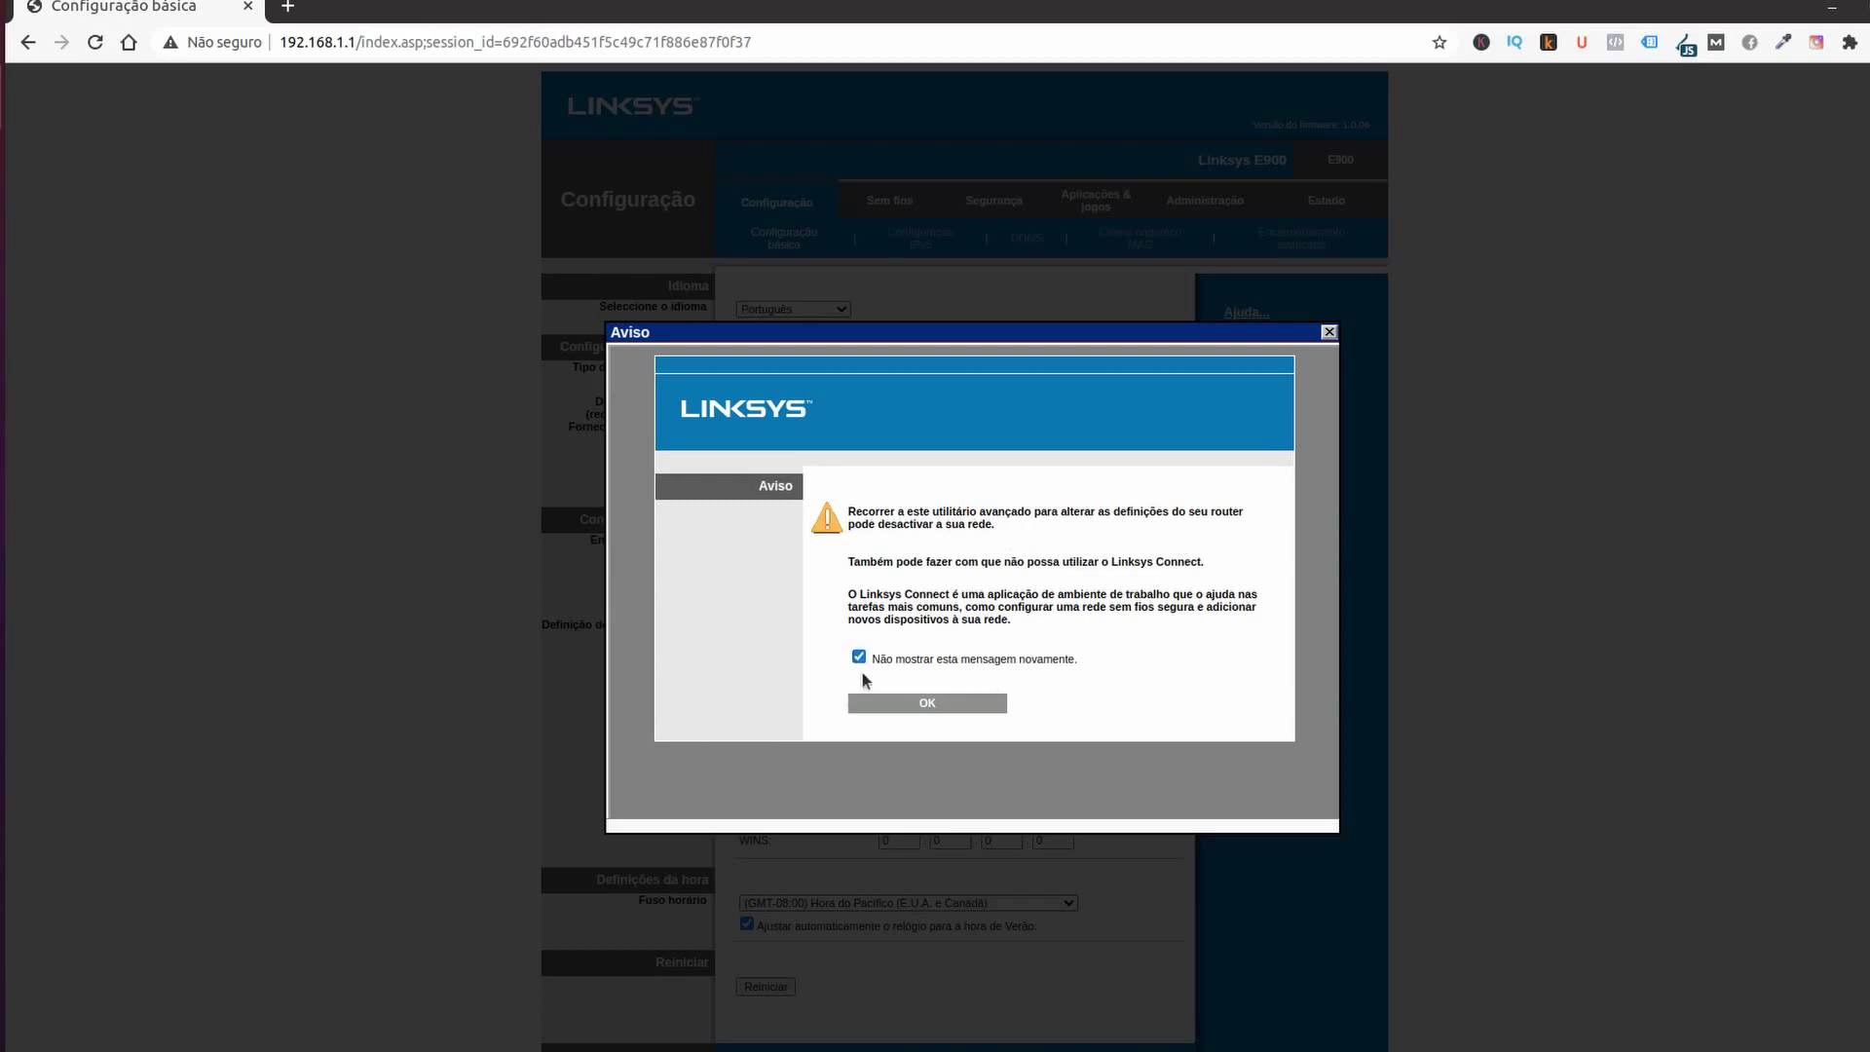
left_click(927, 705)
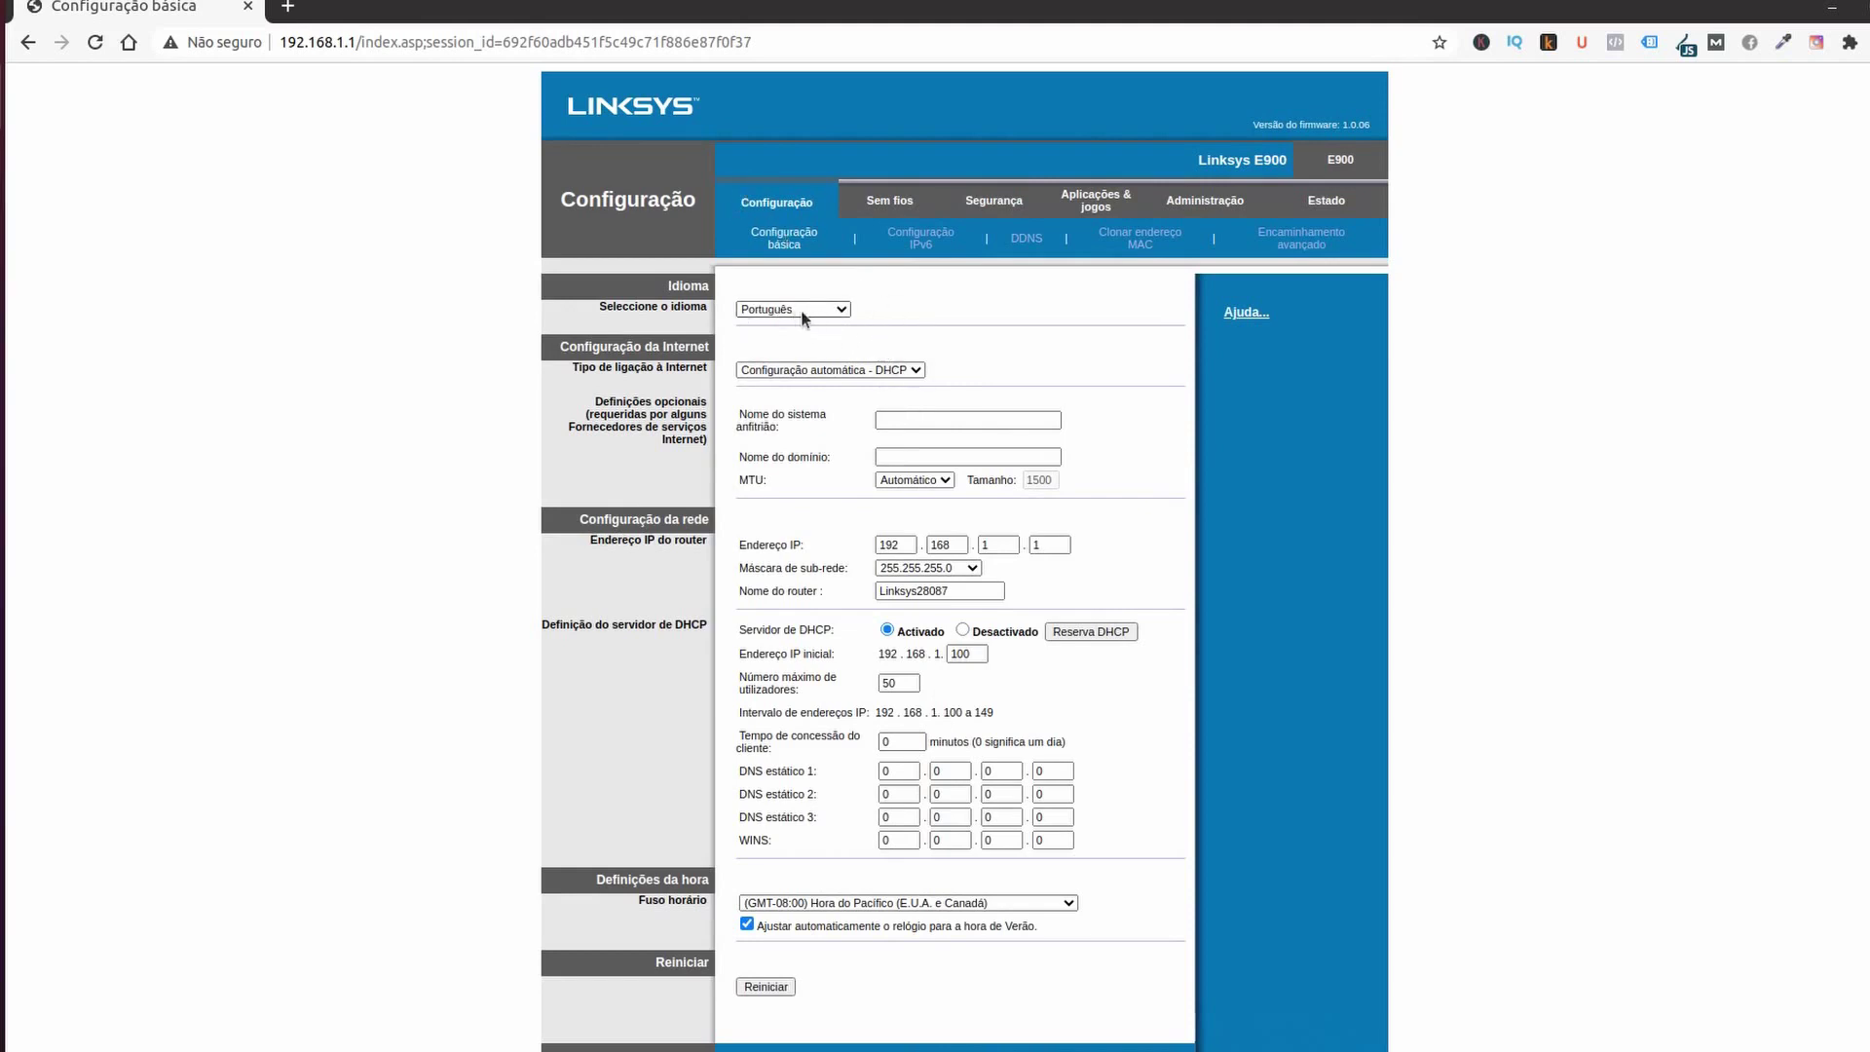
Step: Switch the 'Tipo de ligação à Internet' from automatic DHCP to PPPoE
left_click(887, 371)
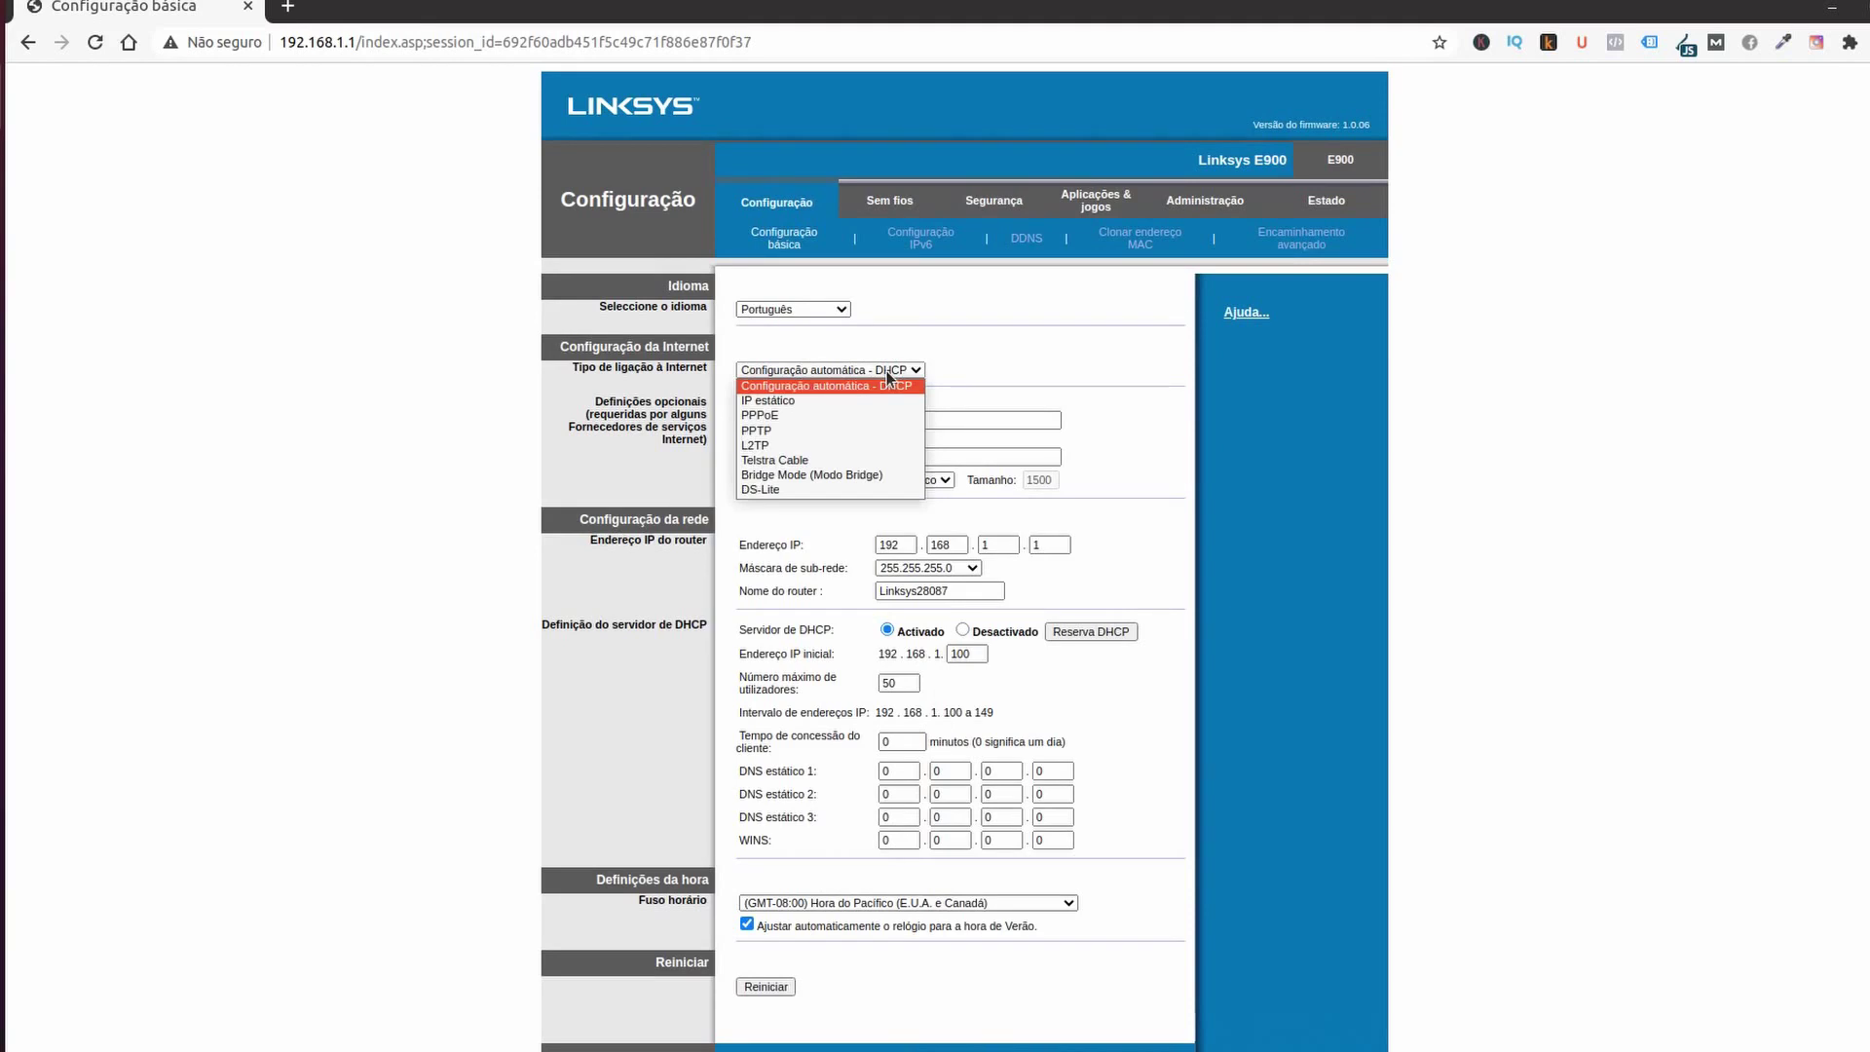
left_click(906, 371)
left_click(902, 373)
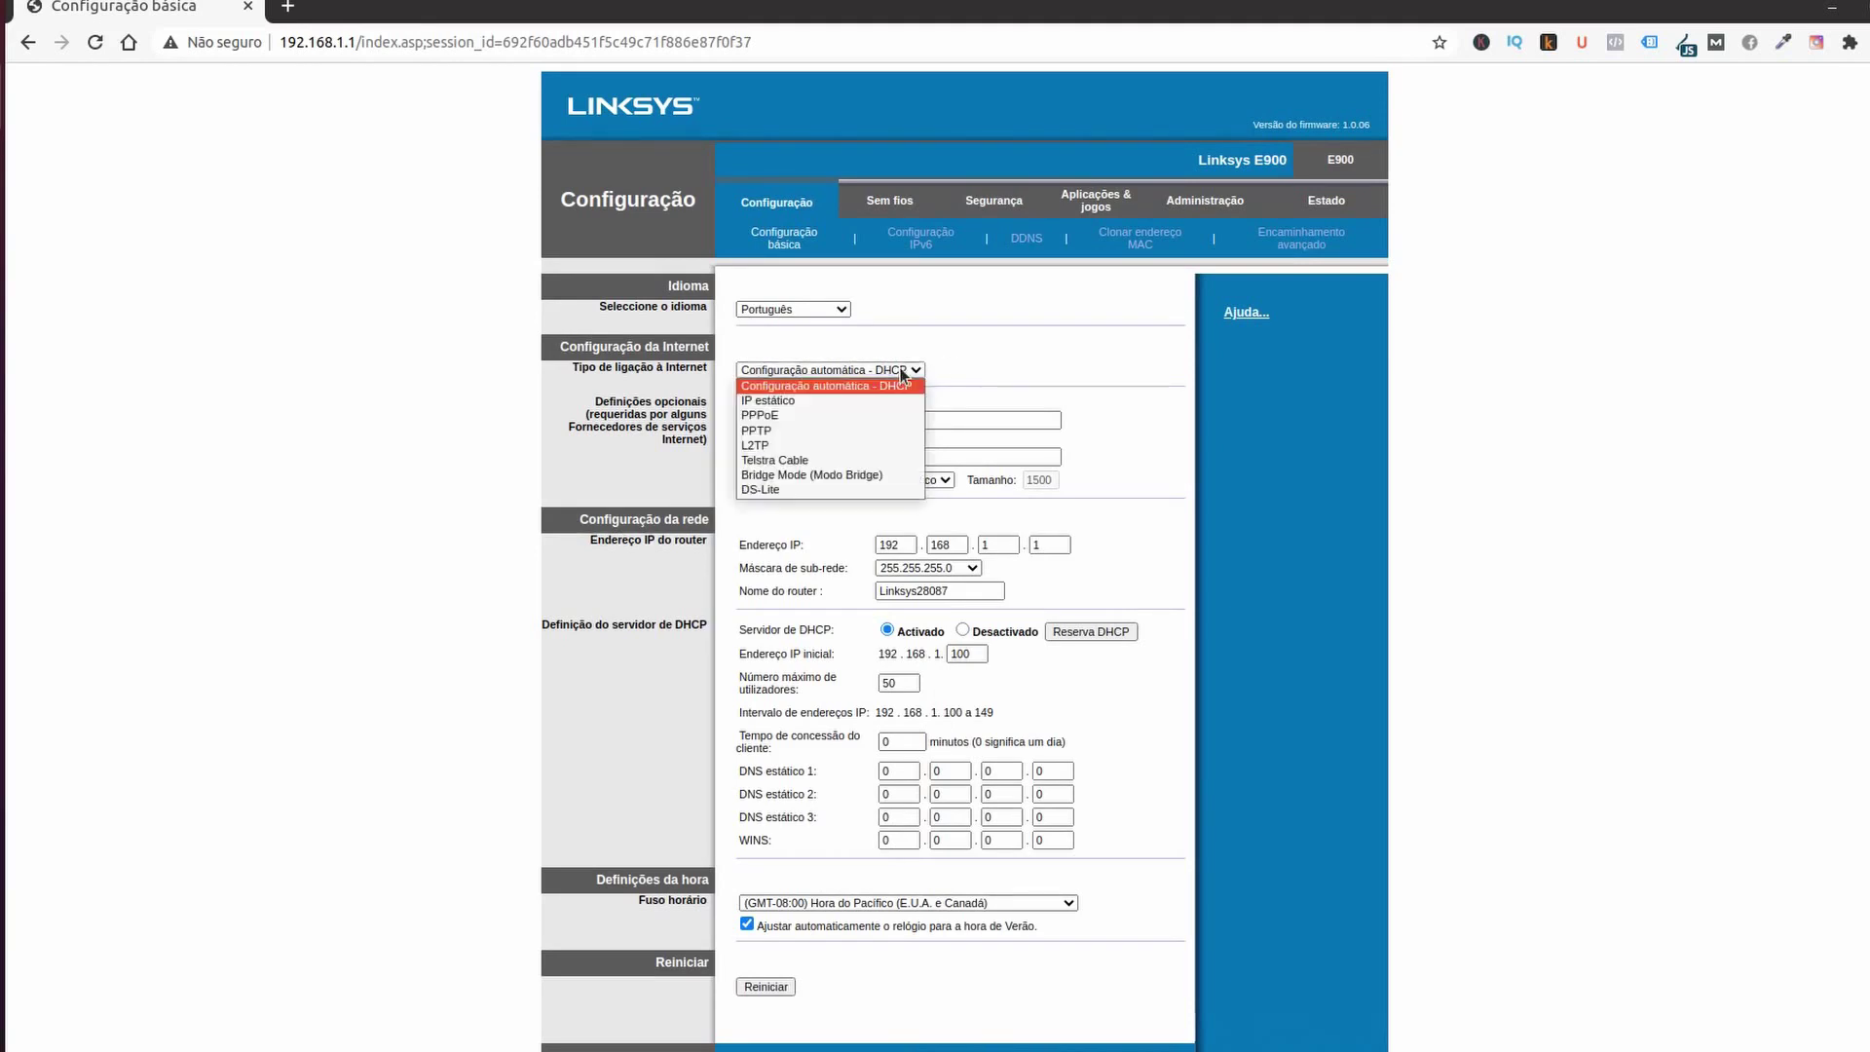
left_click(958, 372)
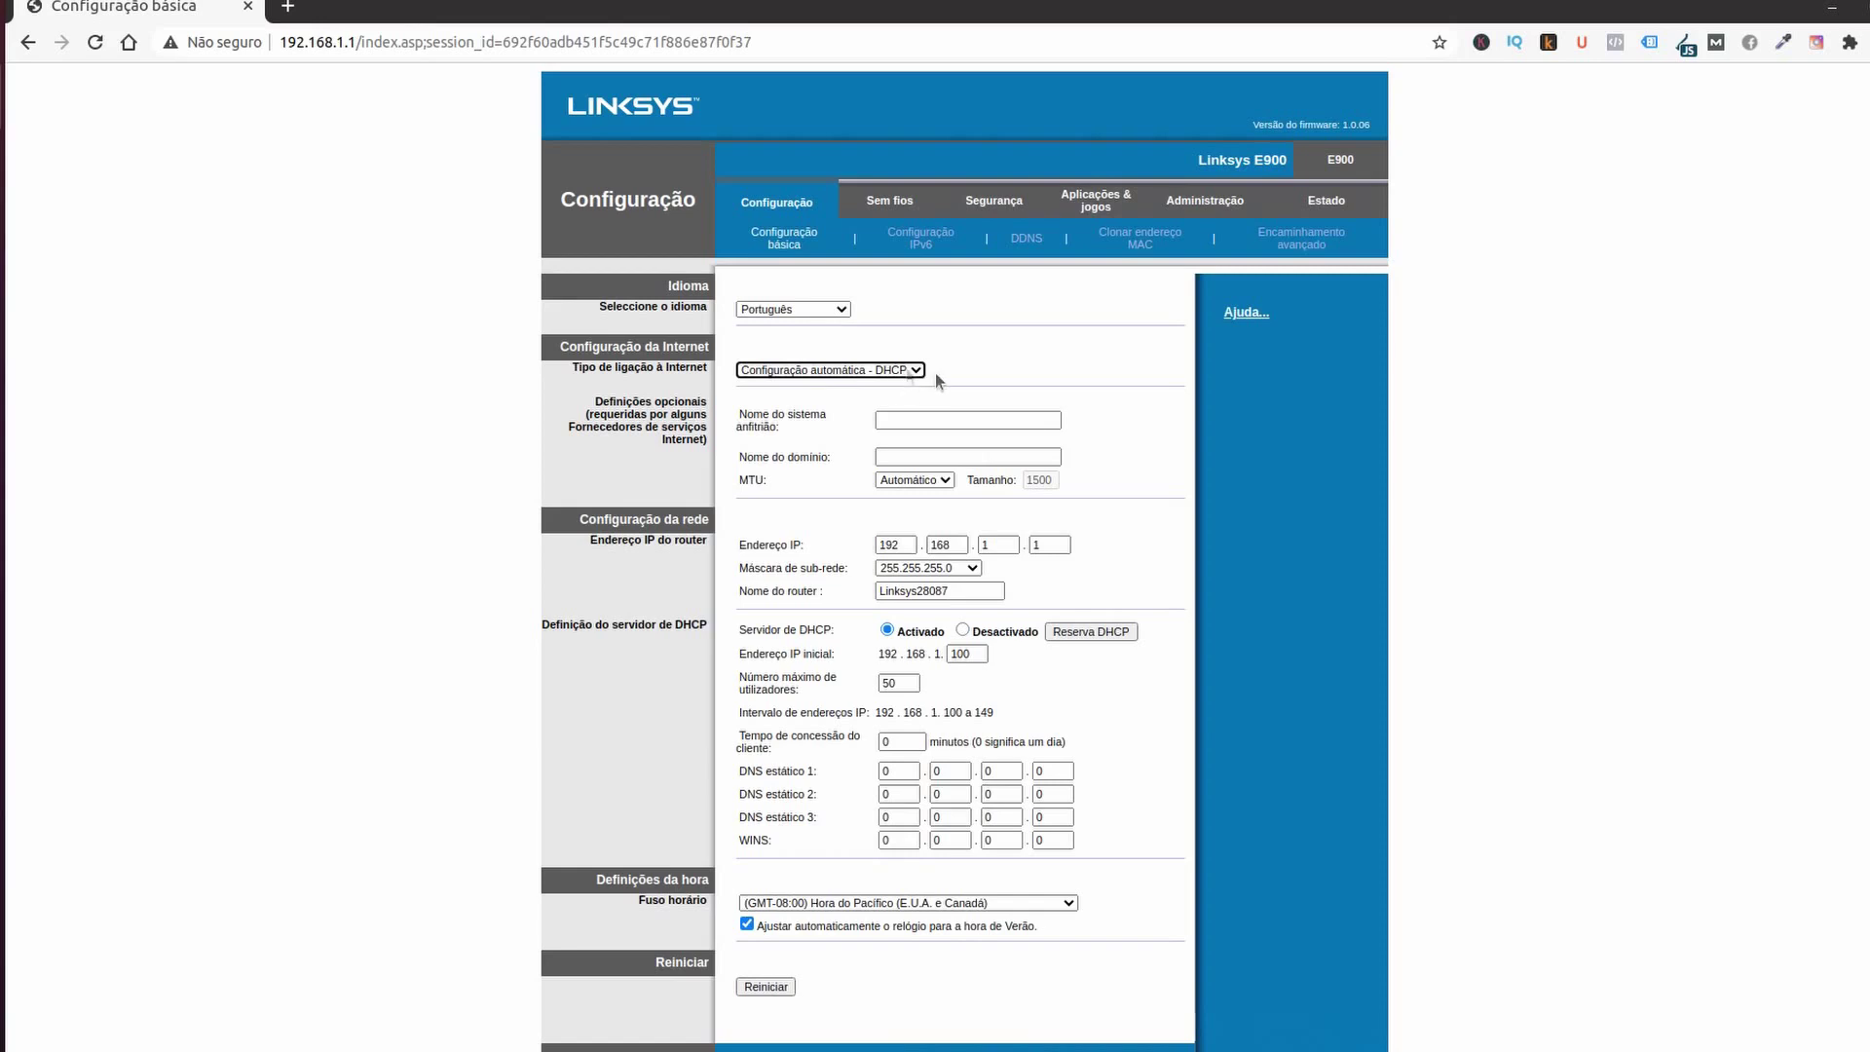
left_click(918, 370)
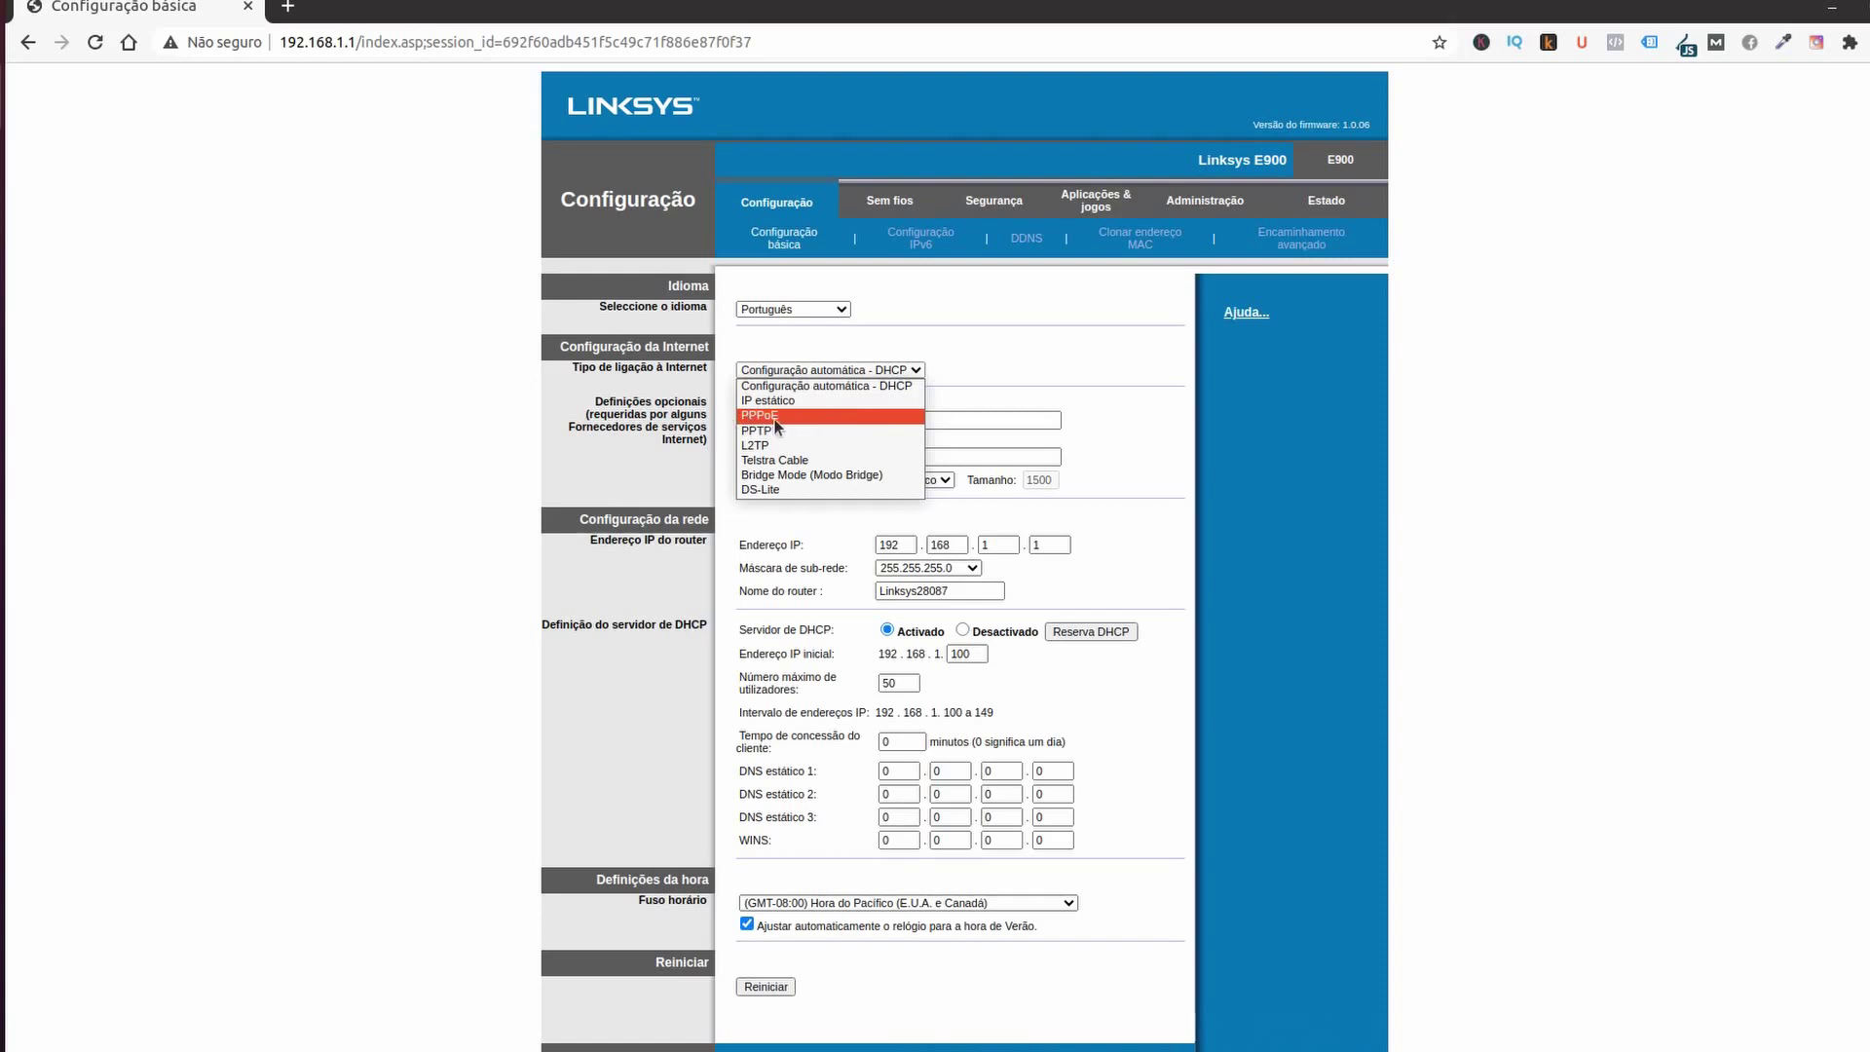
left_click(790, 417)
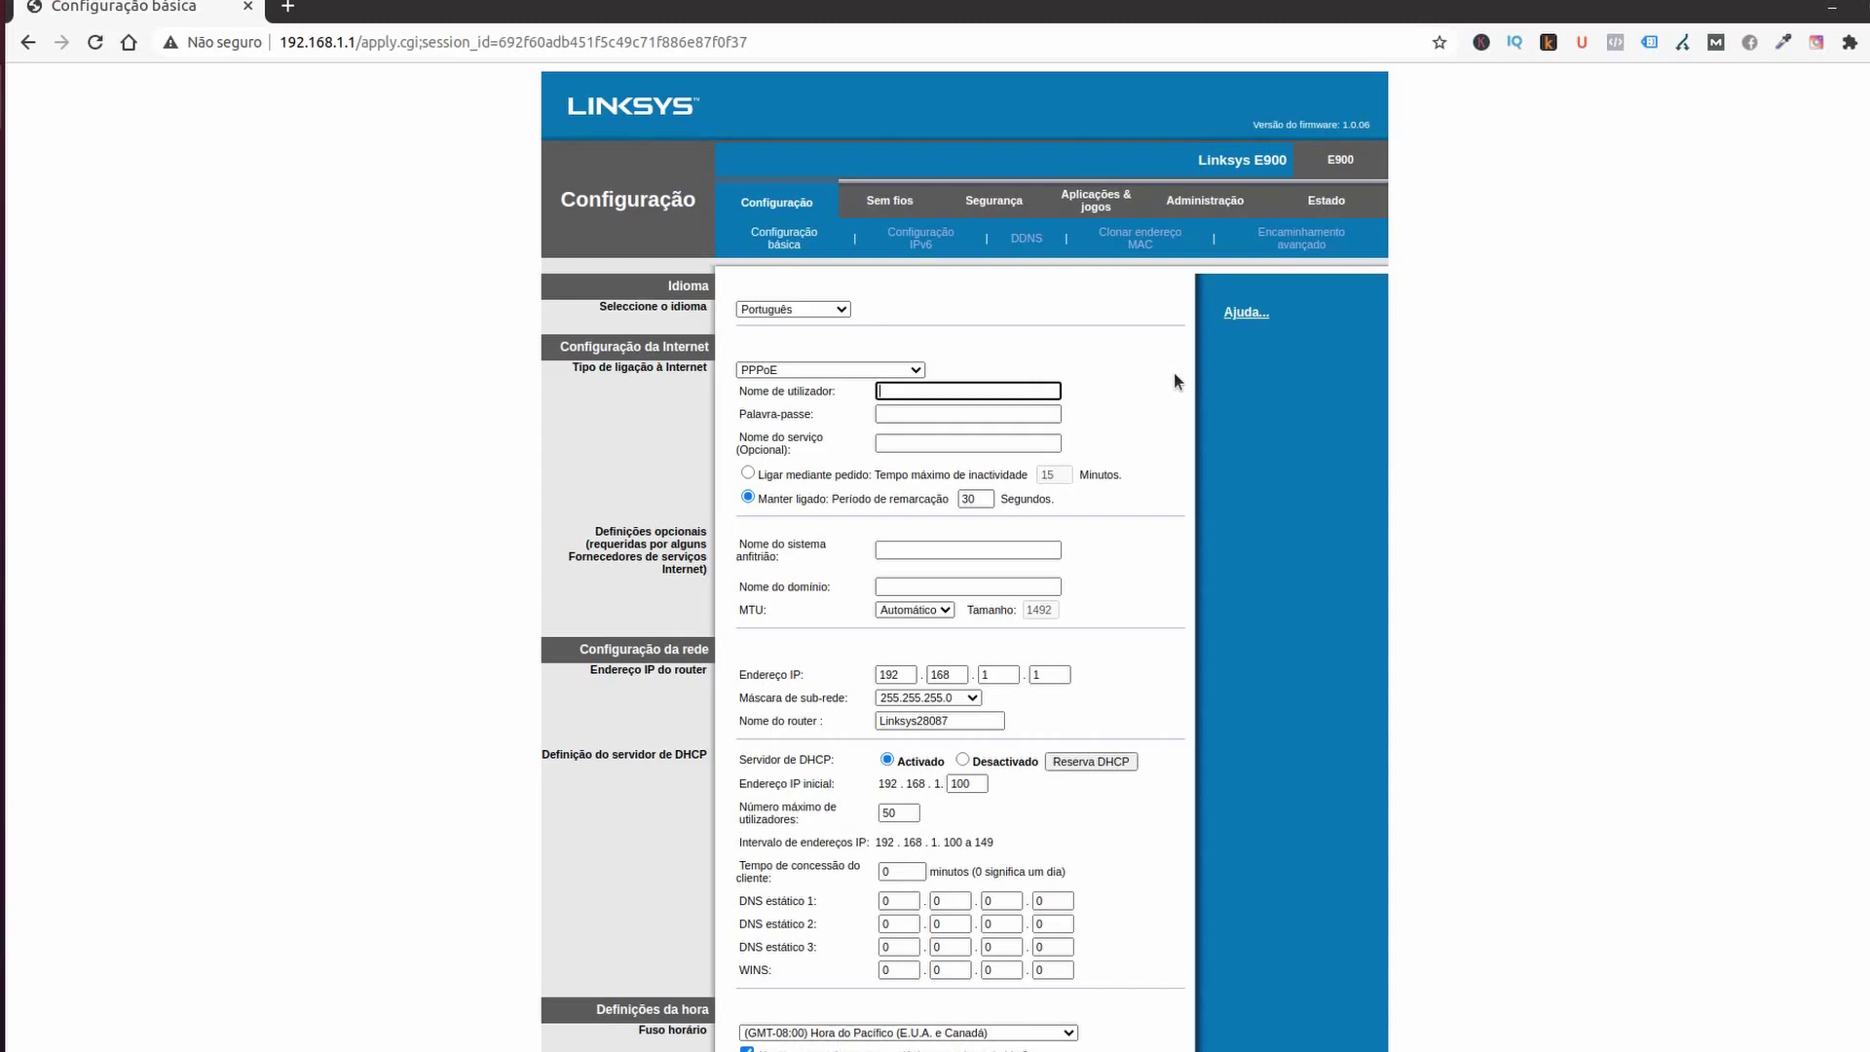
Step: Enter the PPPoE user name and password supplied by the ISP
key("Tab")
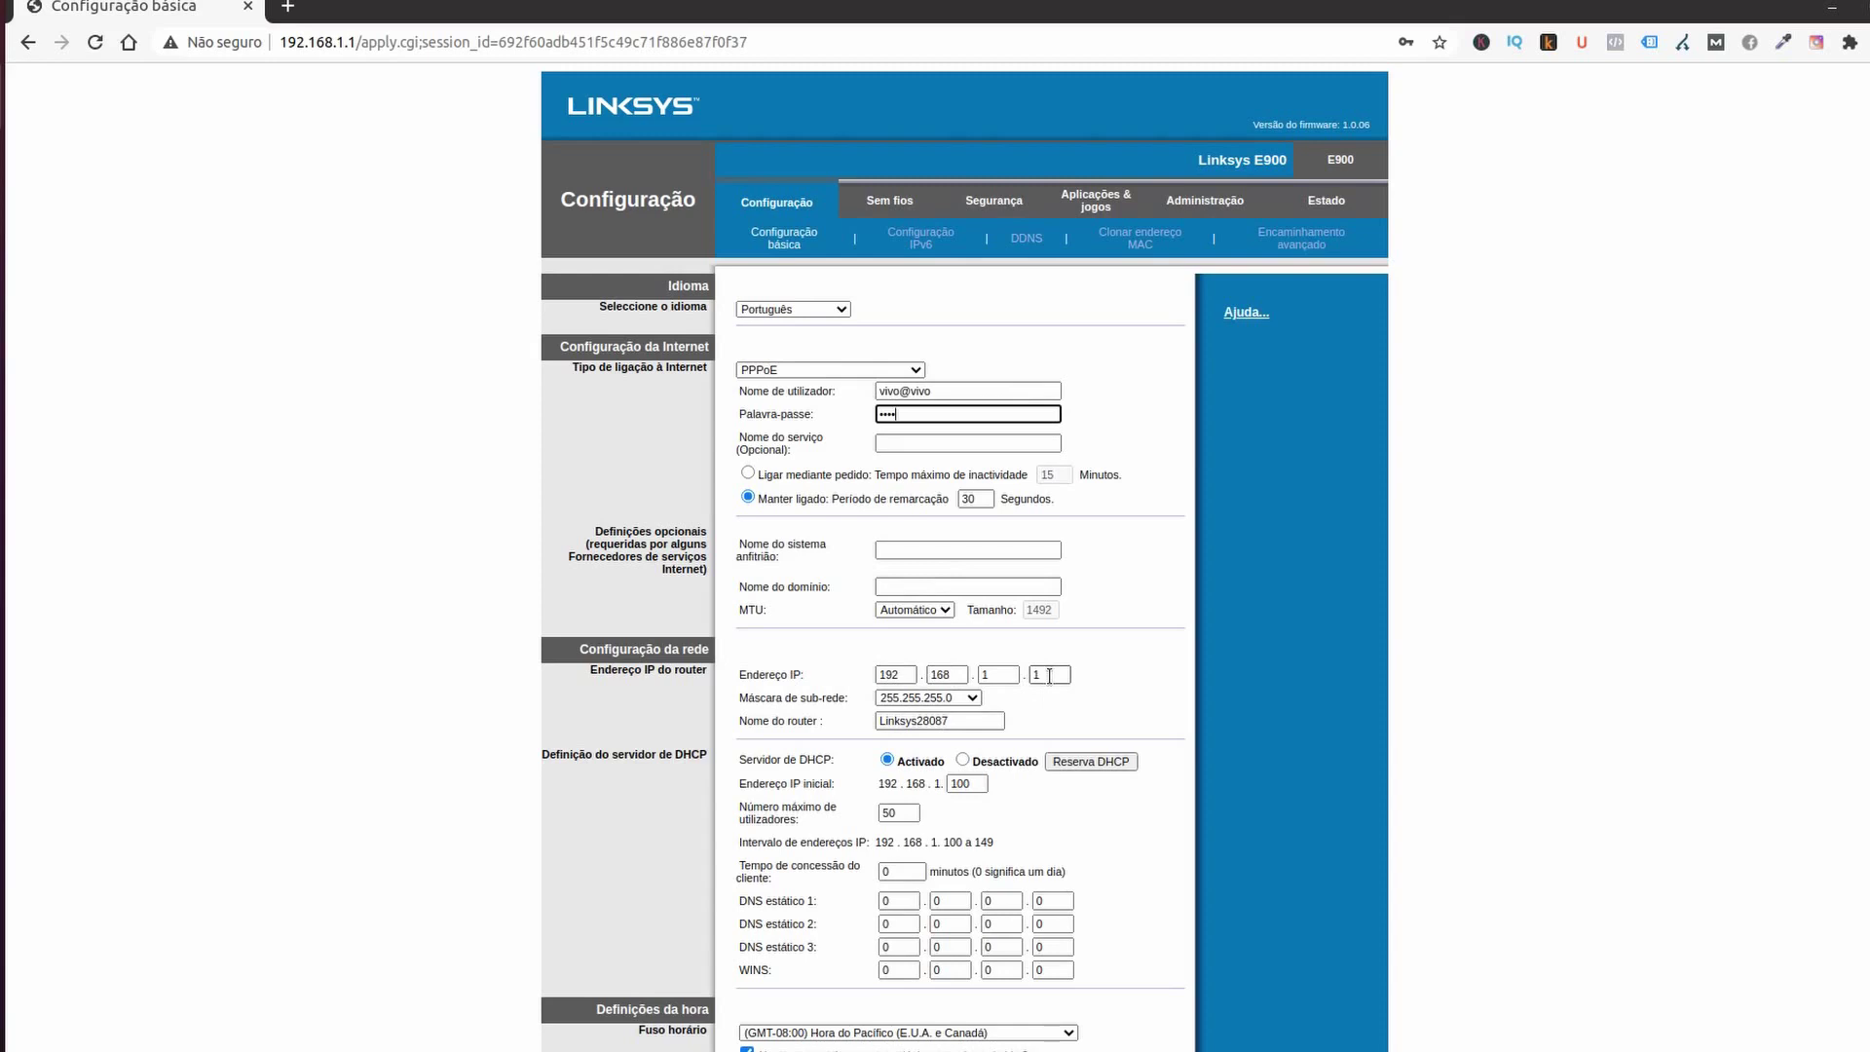
Step: Rename the router to Zer01TIRouter
double_click(954, 720)
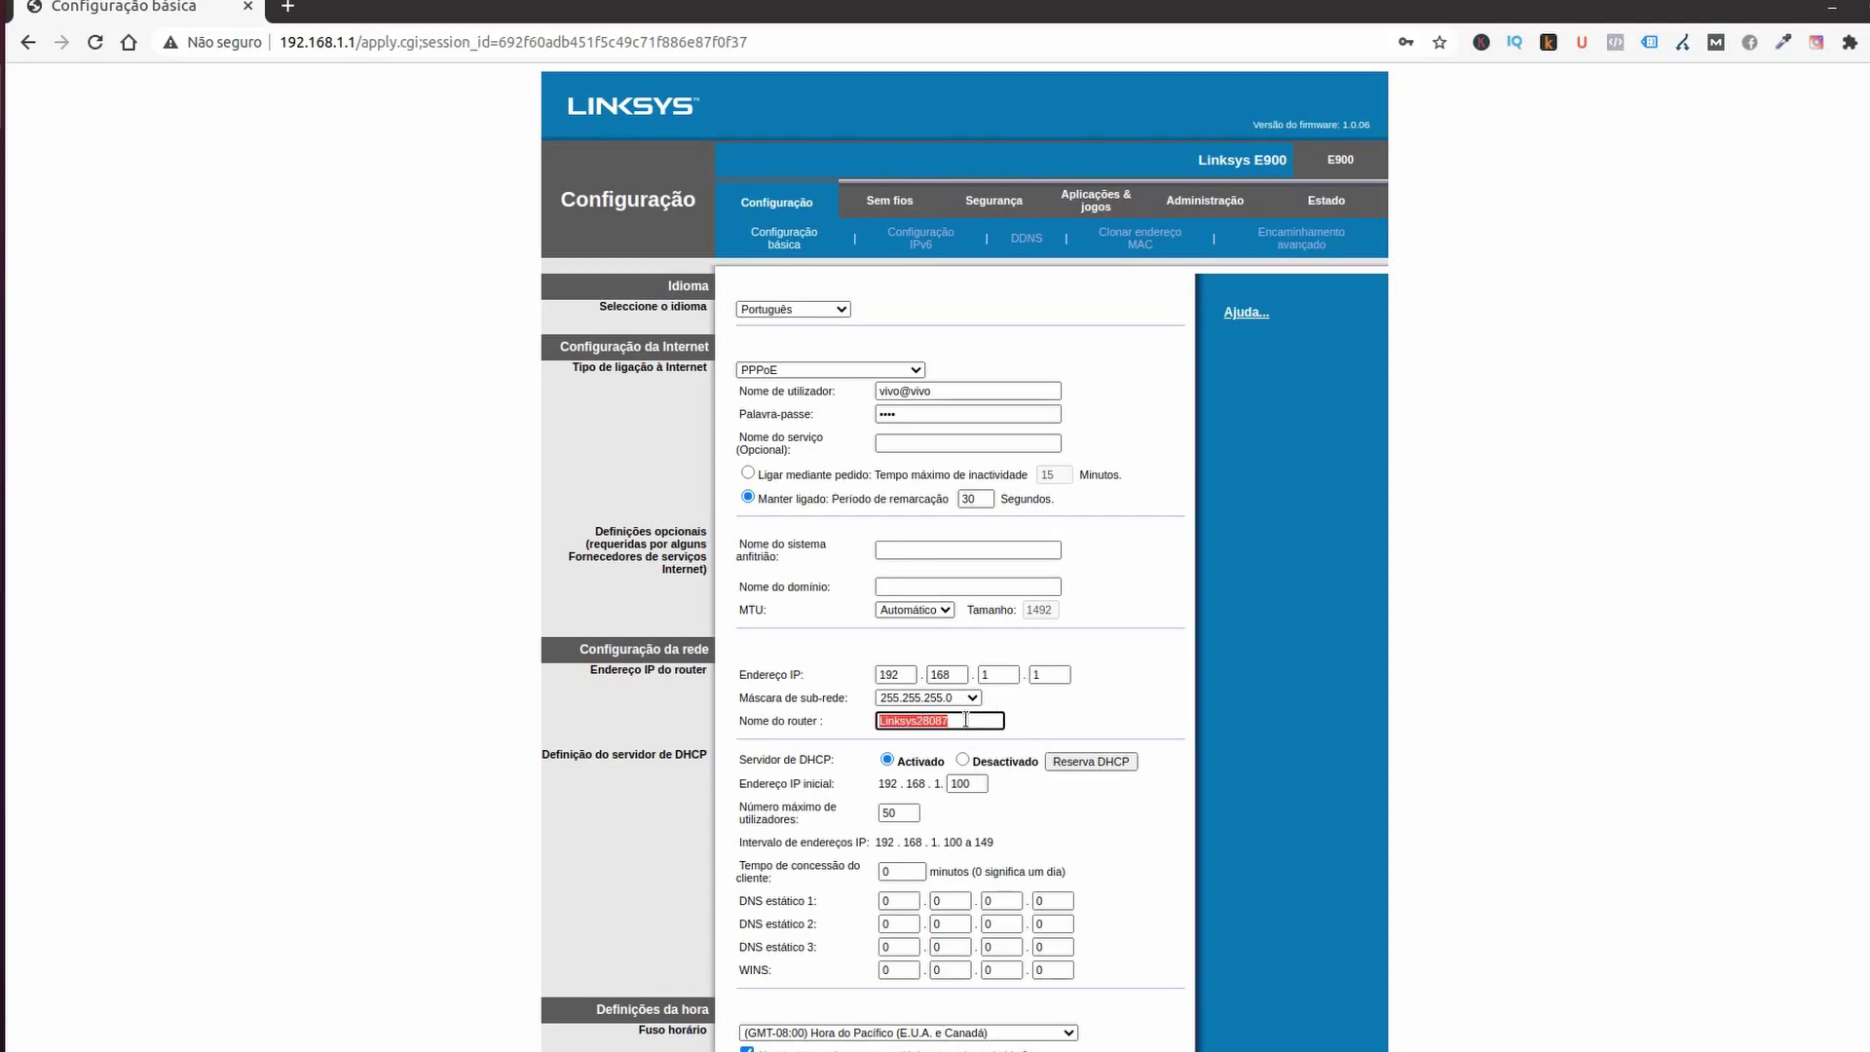
type("Zer01TIRouter")
double_click(955, 785)
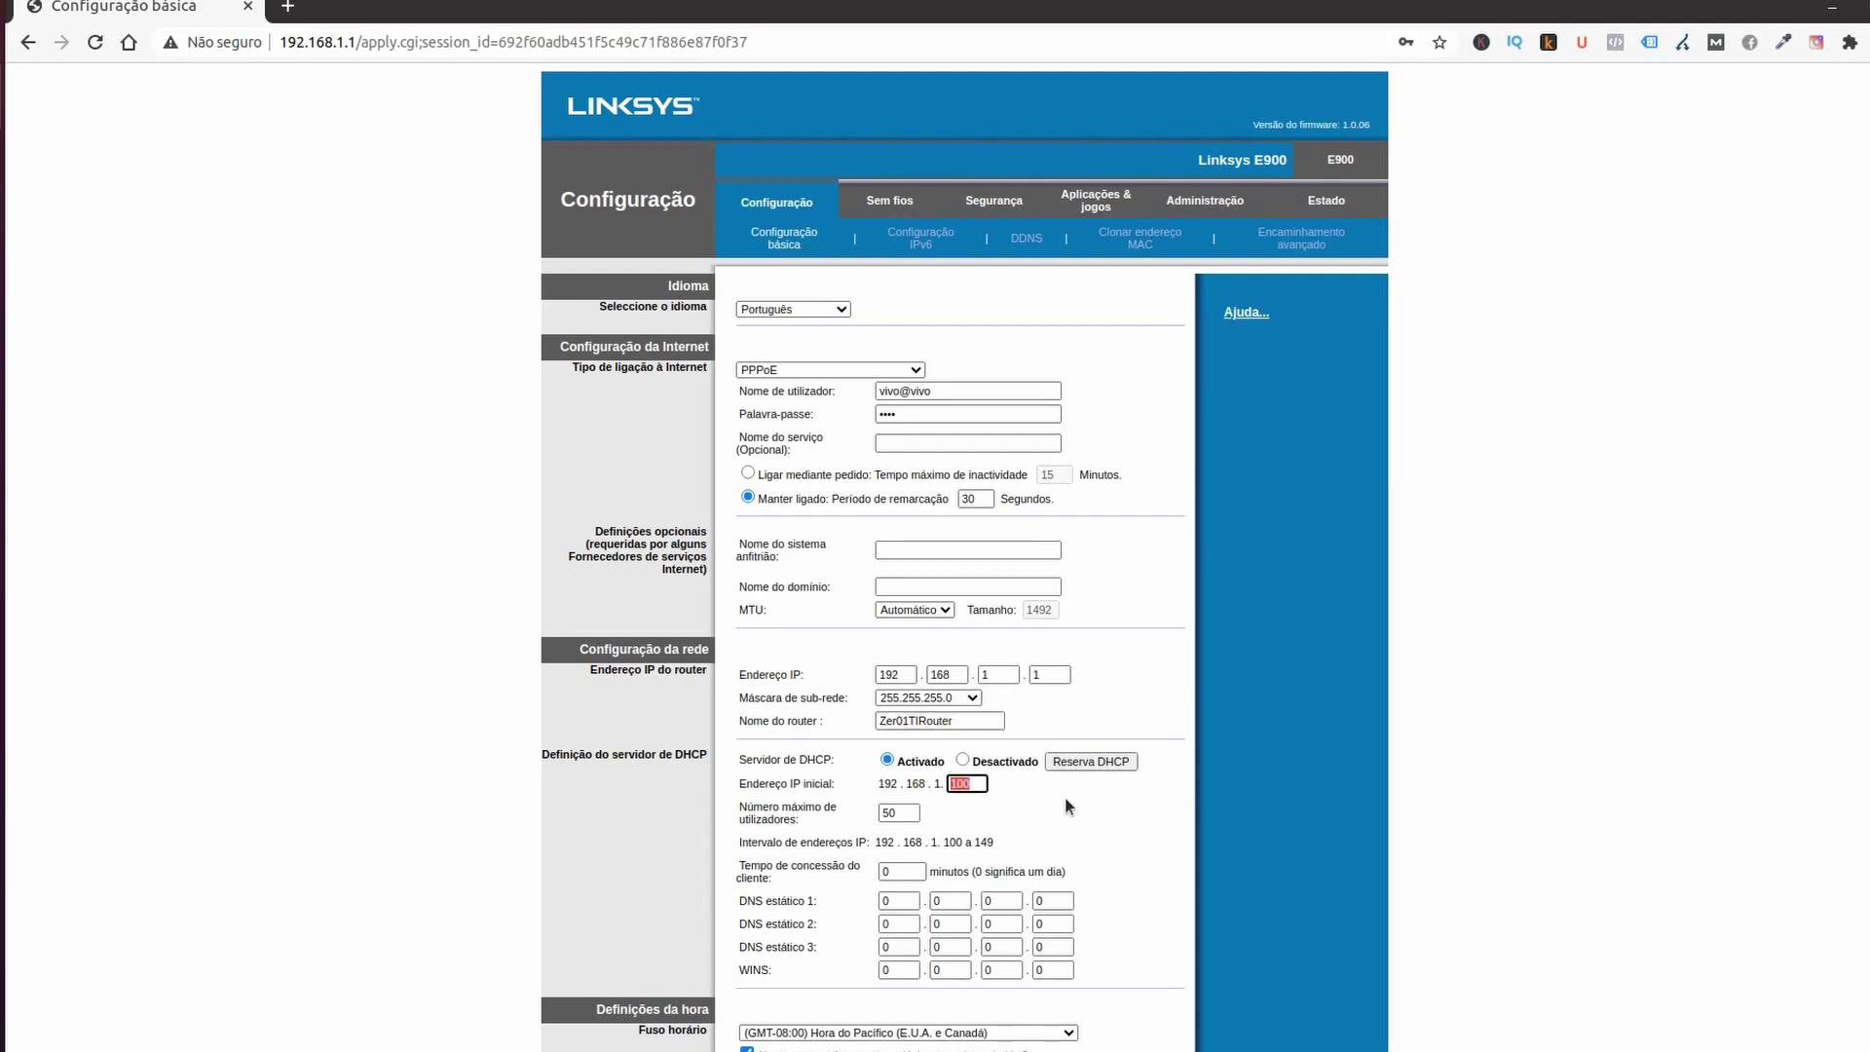
left_click(979, 784)
Step: Set DNS estático 1 to 208.67.222.222
left_click(884, 898)
key("BackSpace")
type("208")
left_click(962, 897)
type("67")
left_click(1011, 898)
type("222")
left_click(1050, 901)
type("222")
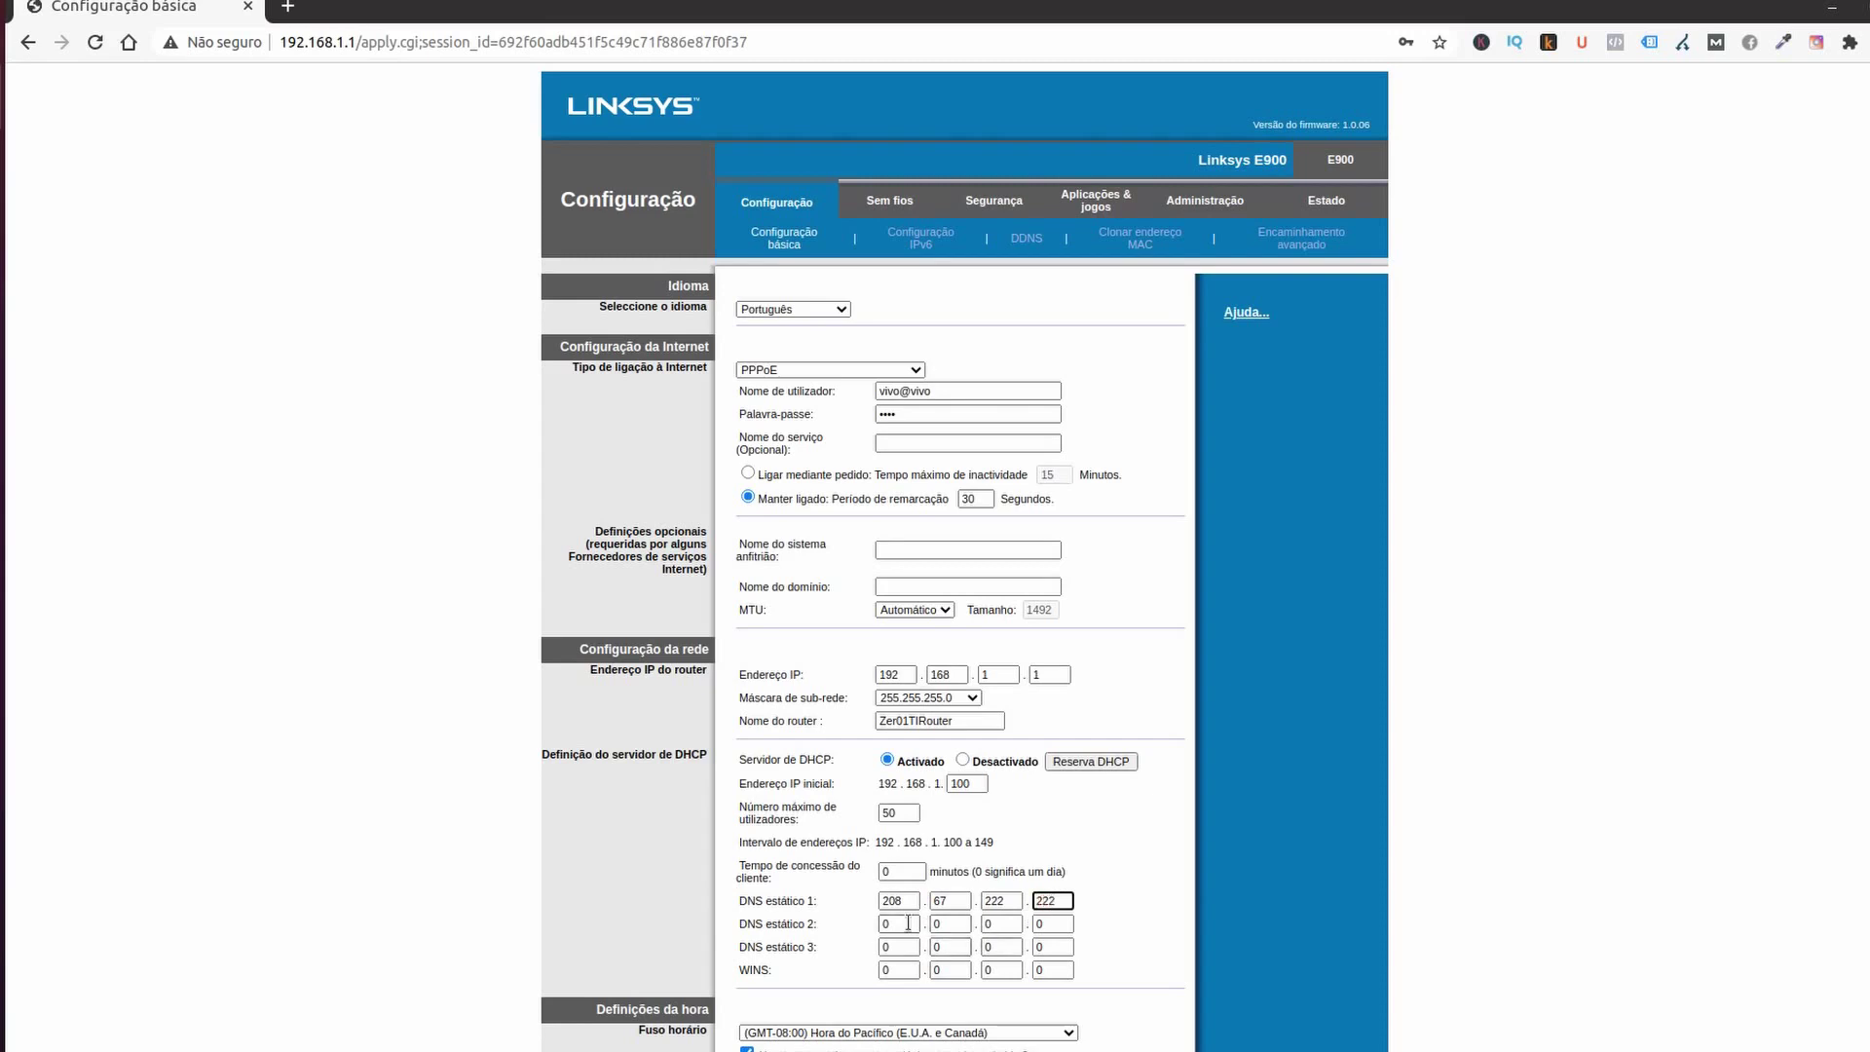
Step: Set DNS estático 2 to 208.67.220.220
left_click(906, 923)
type("20")
double_click(908, 924)
type("208")
double_click(960, 923)
type("67")
double_click(1003, 923)
type("220")
double_click(1056, 925)
type("220")
left_click(1169, 913)
Step: Choose the time zone (GMT-03:00) Leste do Brasil, Gronelândia
scroll(1173, 691, "down", 3)
left_click(1068, 897)
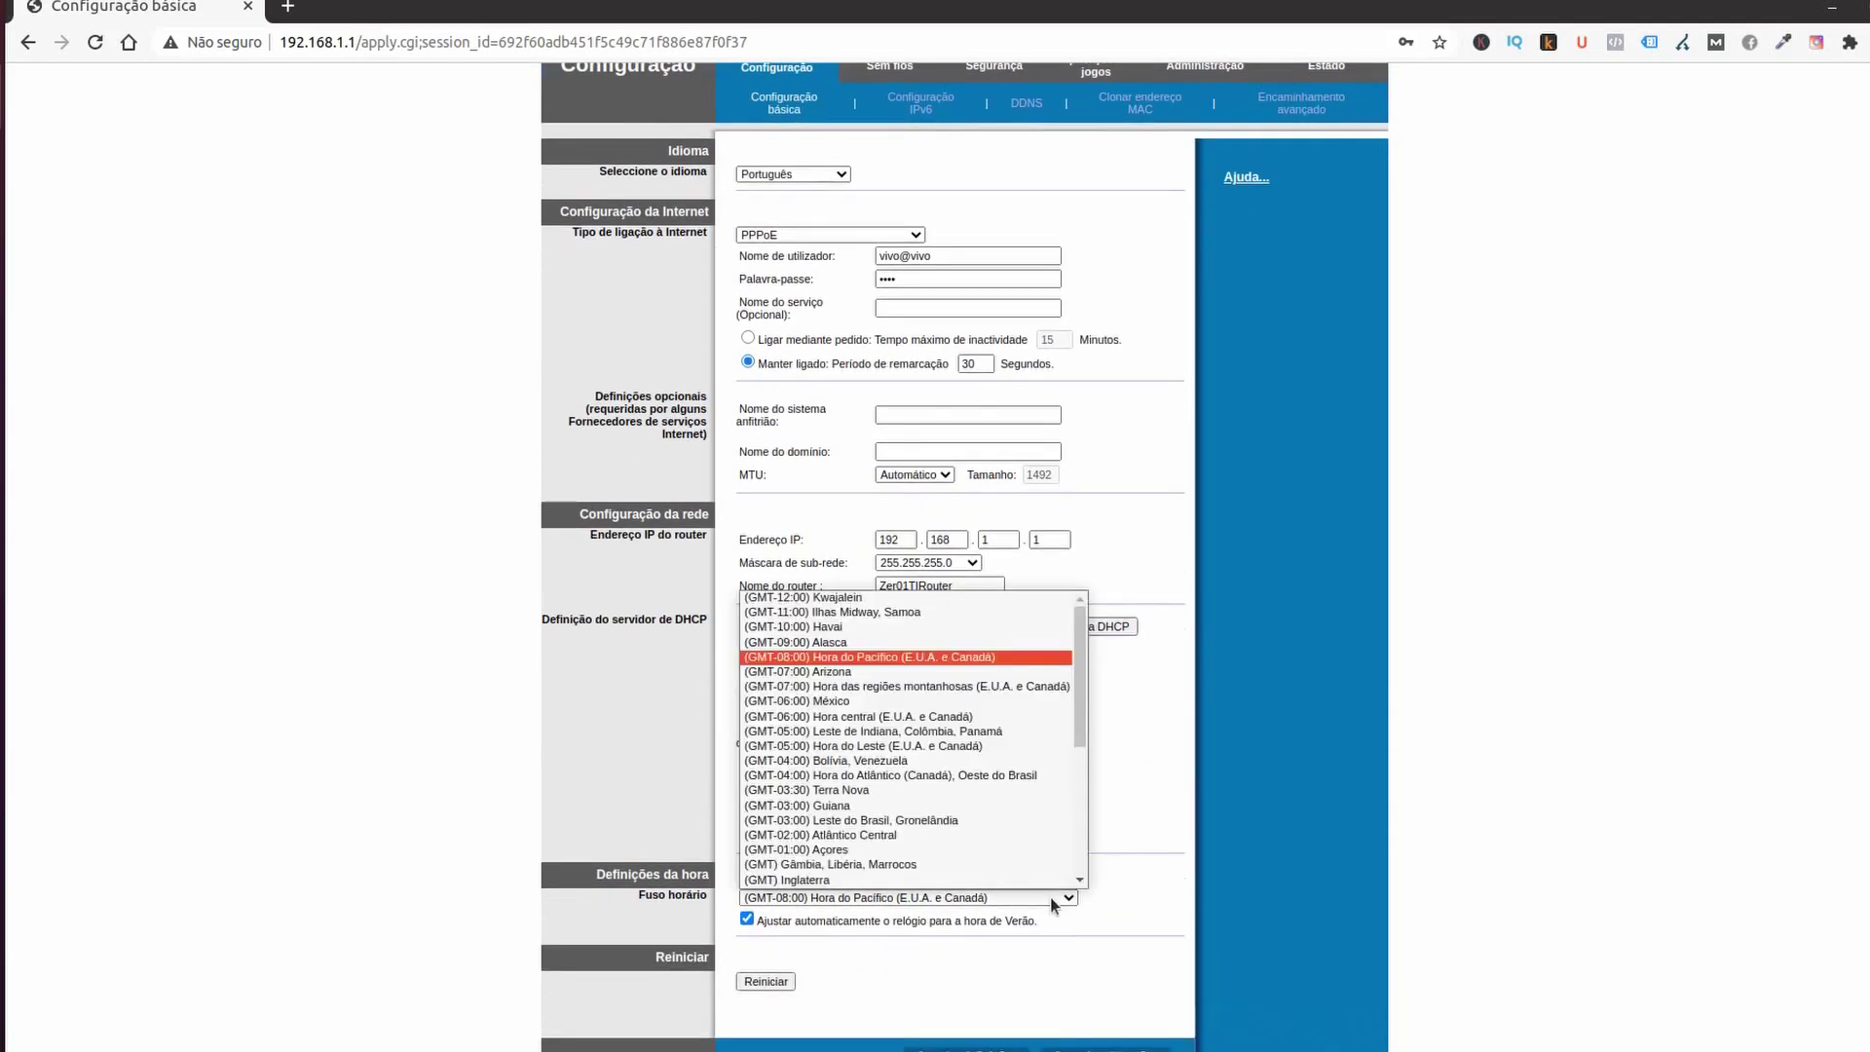
scroll(1004, 783, "down", 4)
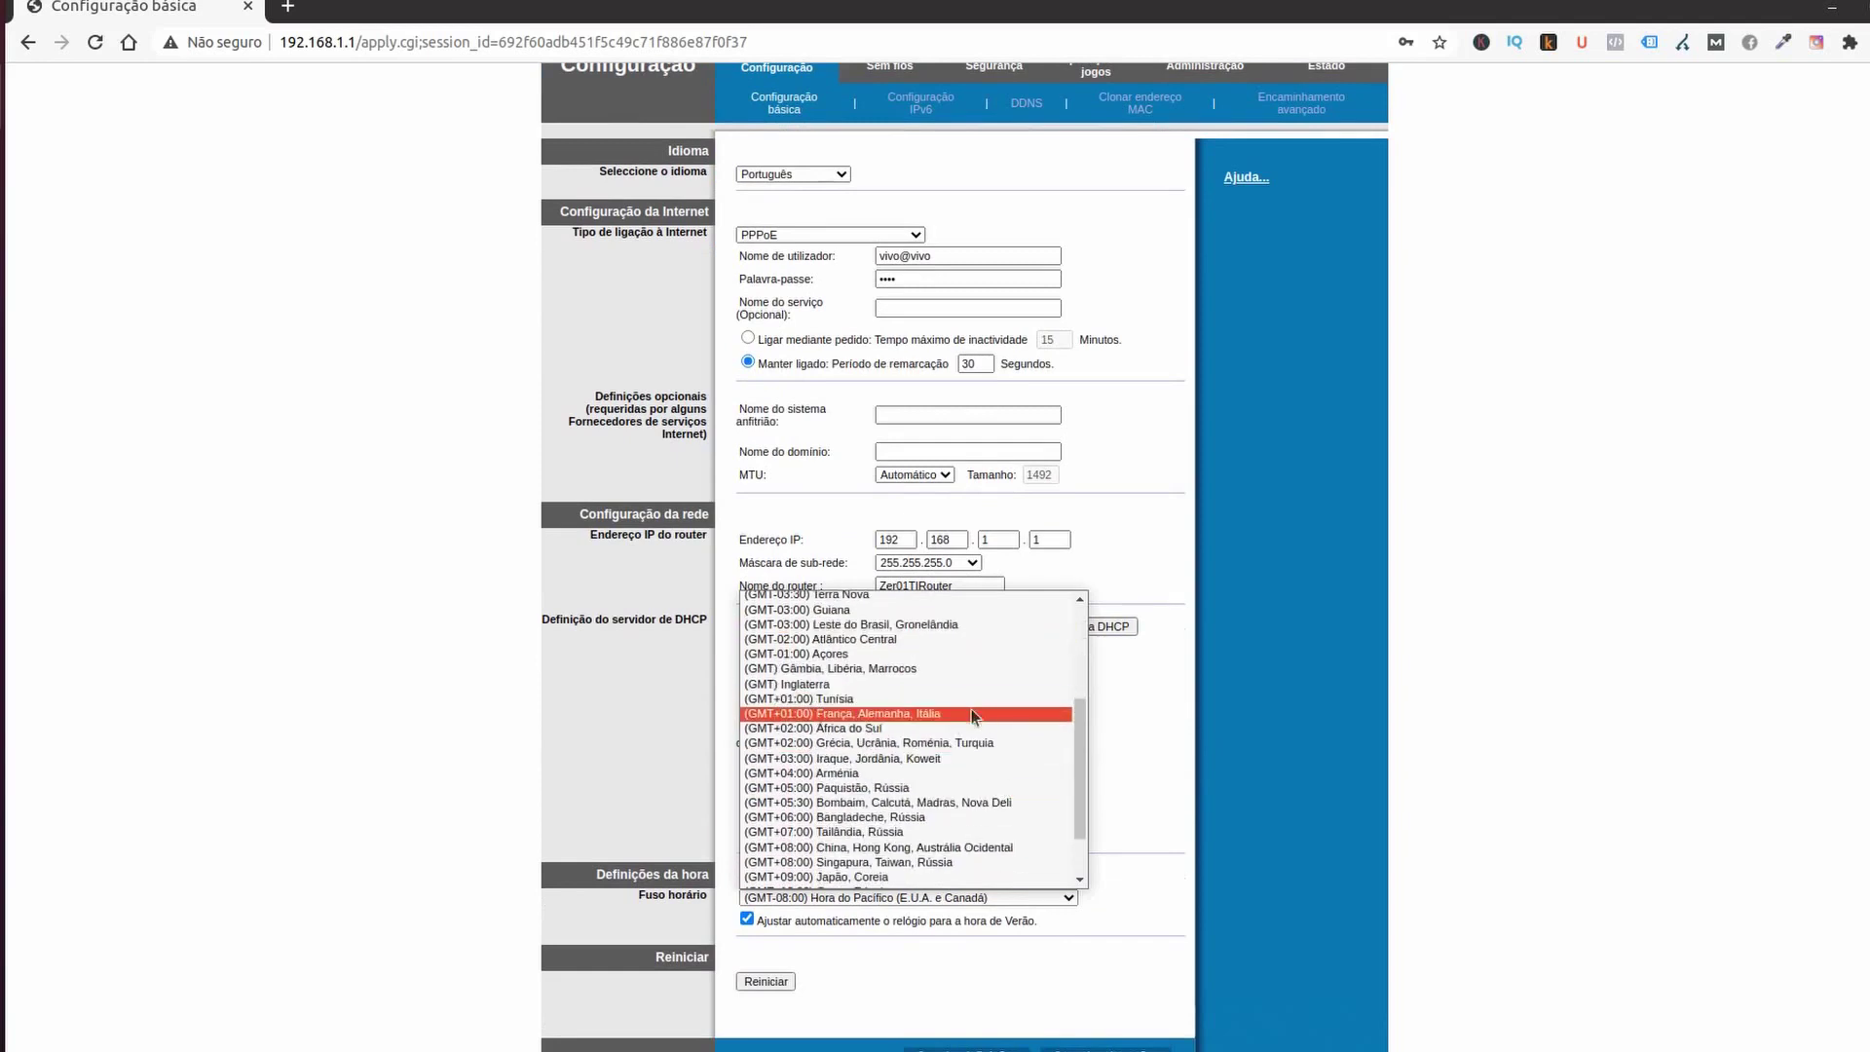
scroll(979, 711, "up", 4)
scroll(980, 711, "down", 1)
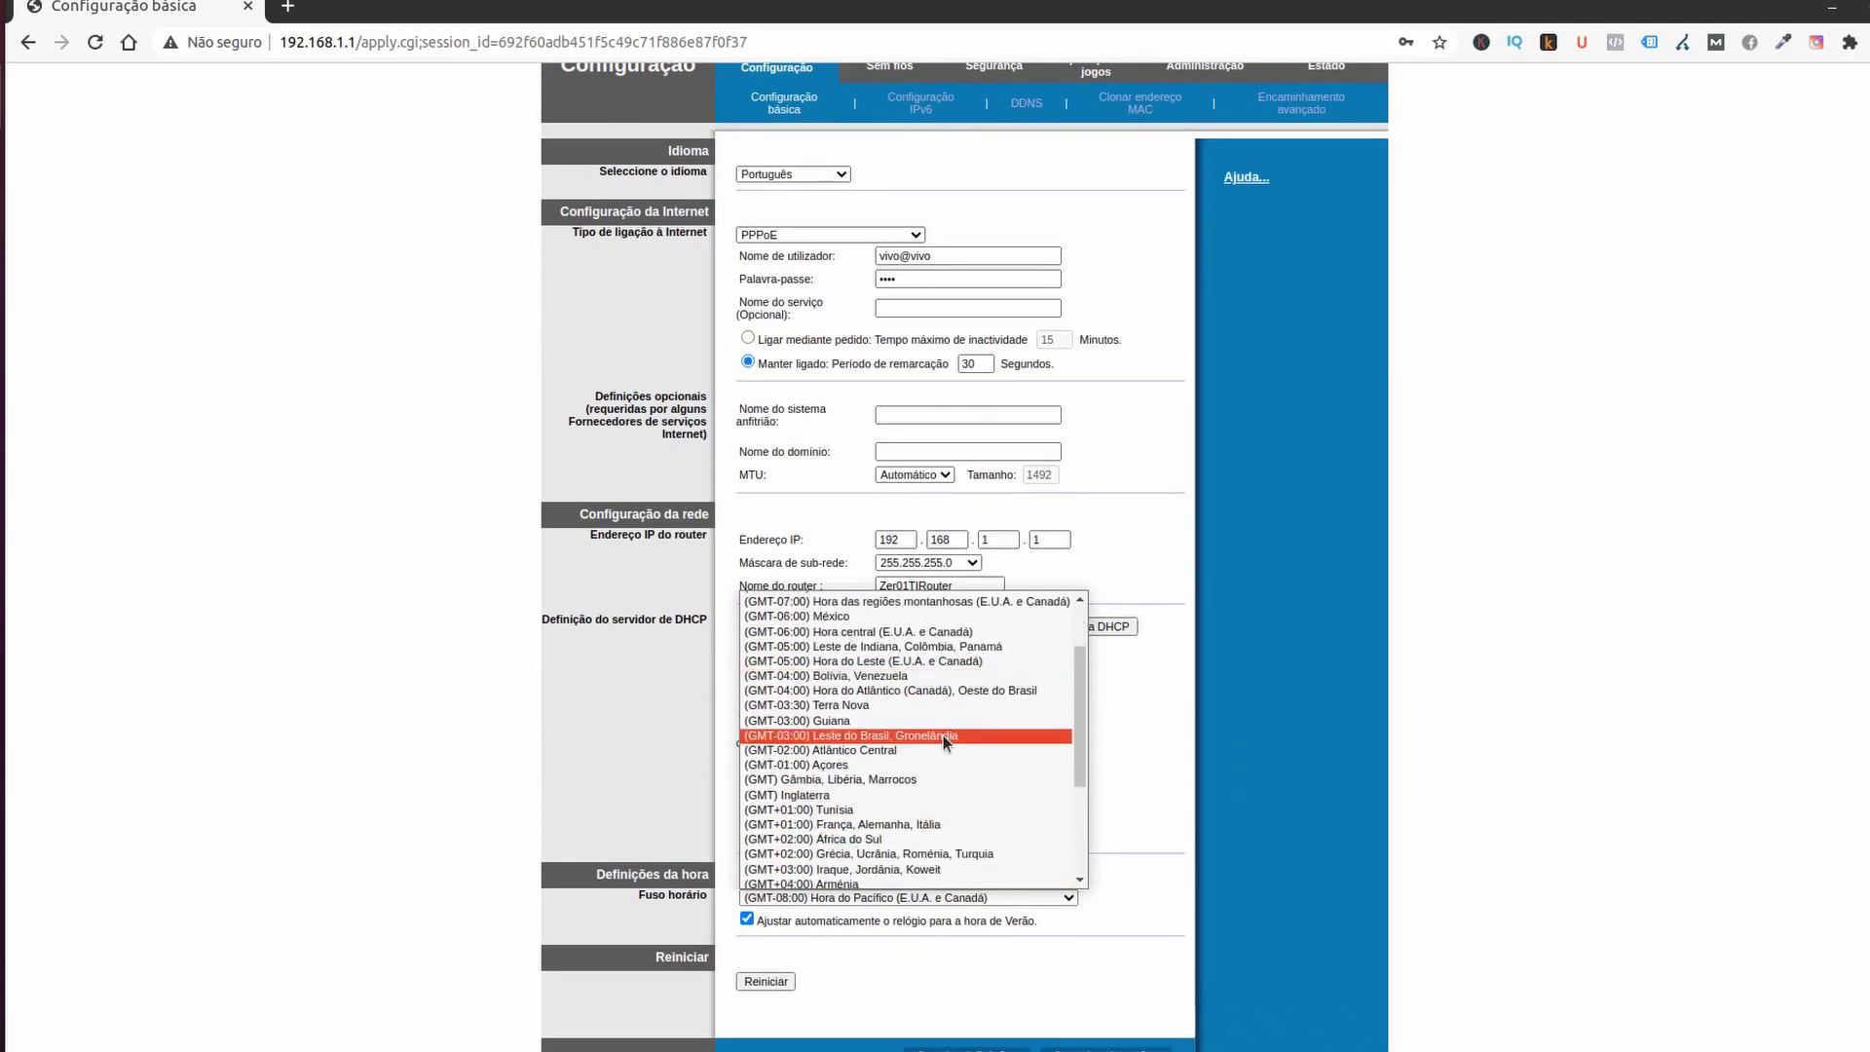
left_click(943, 734)
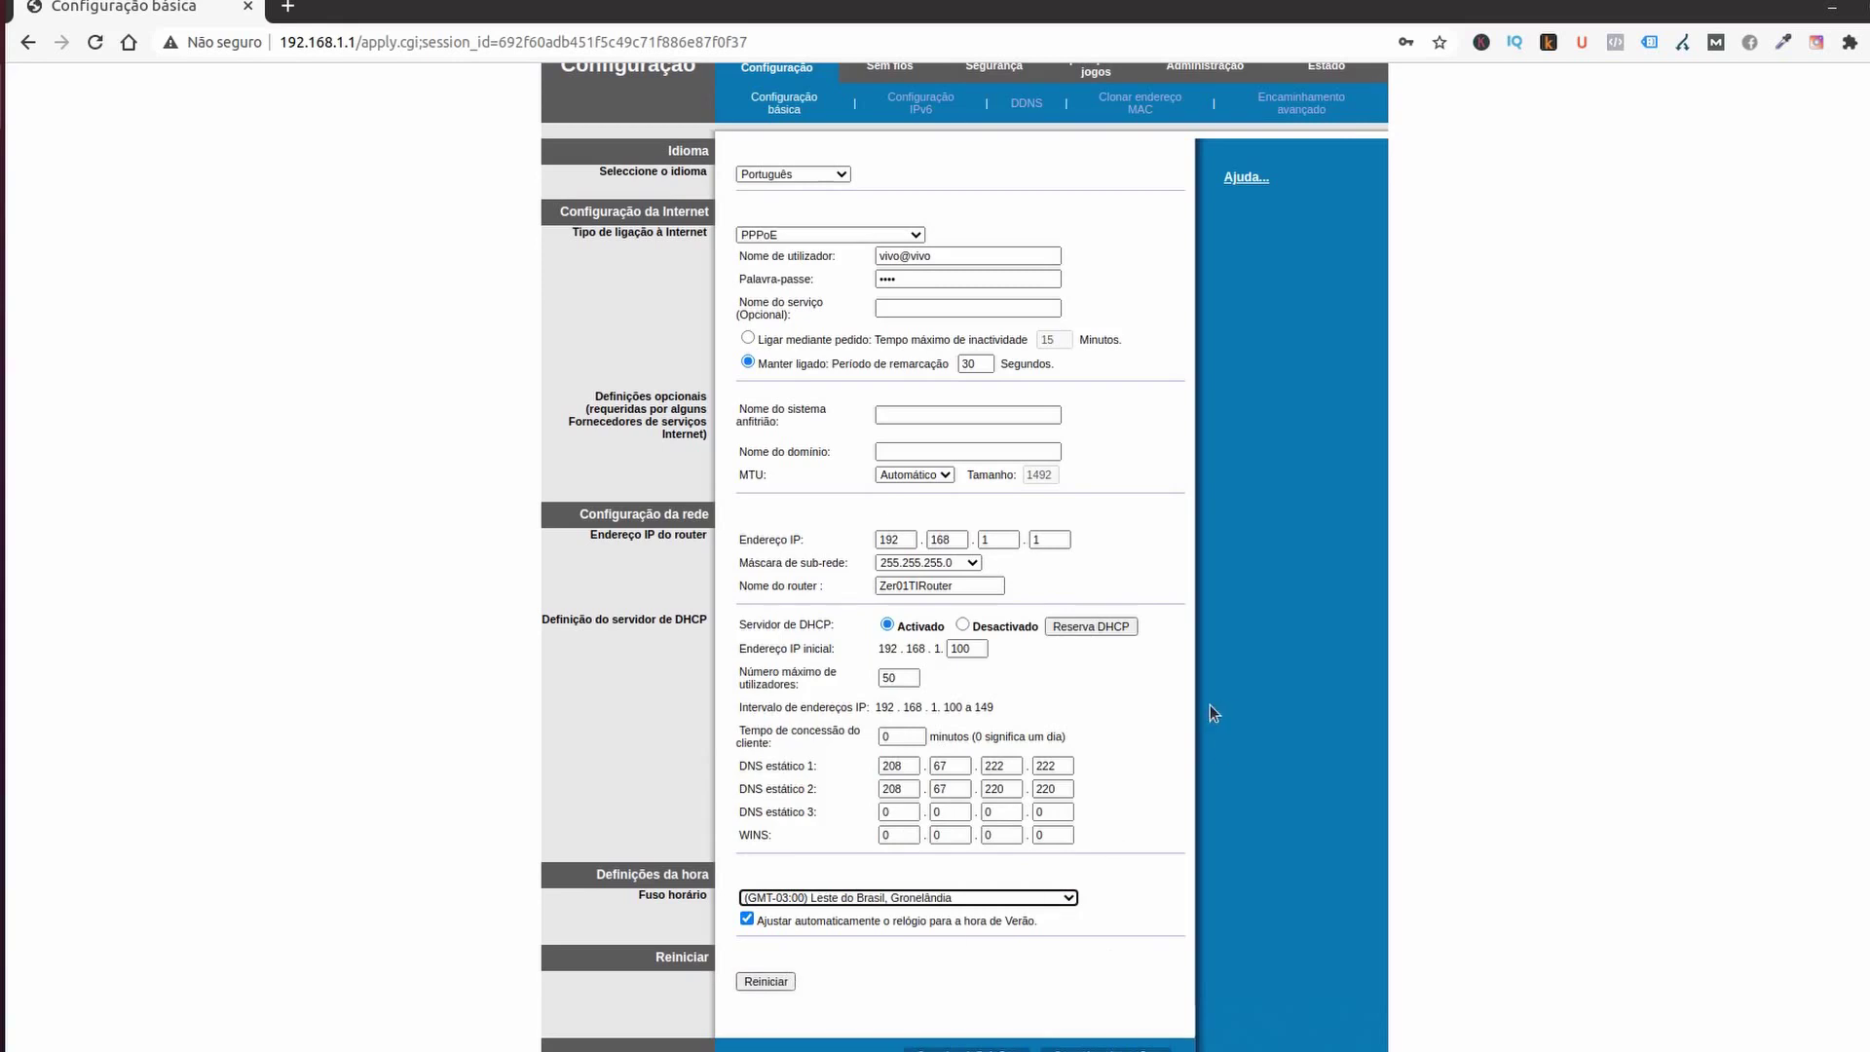
scroll(1171, 740, "up", 3)
scroll(1168, 701, "down", 3)
Step: Save the basic setup with Guardar definições and continue back to Configuração básica
left_click(1009, 1046)
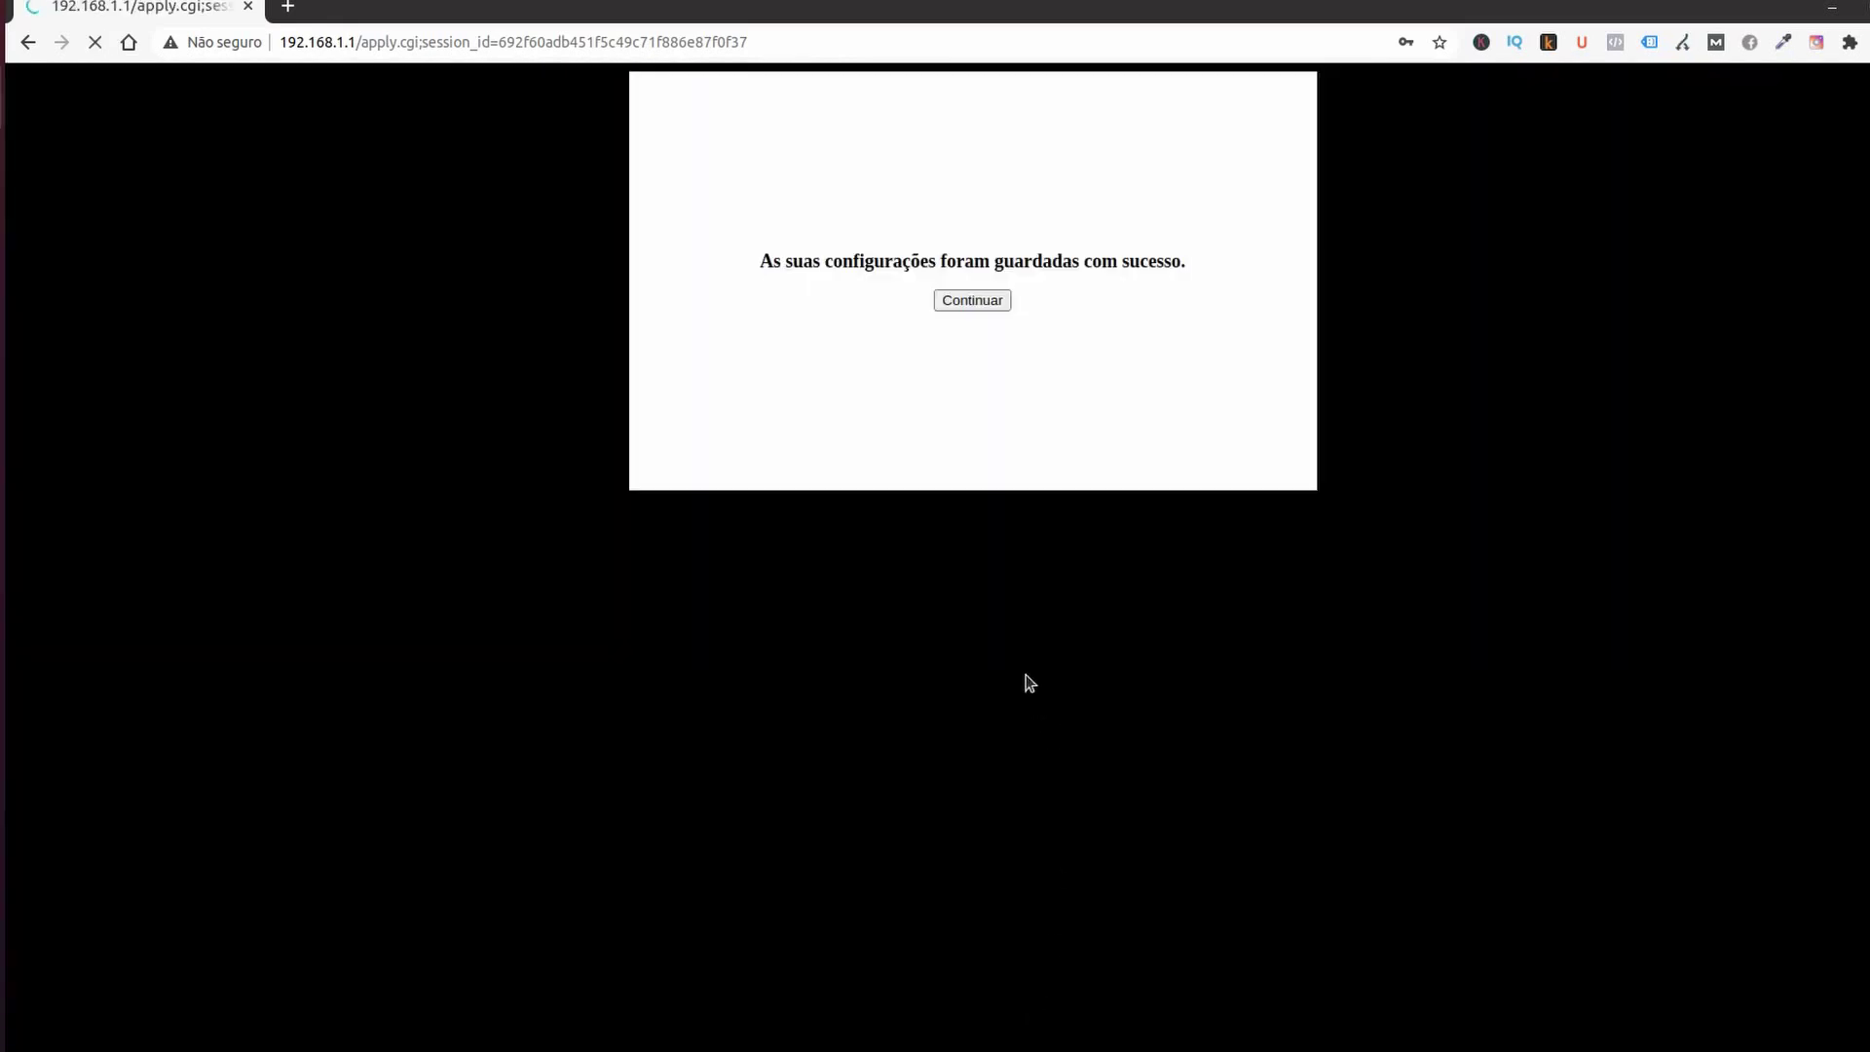
left_click(967, 301)
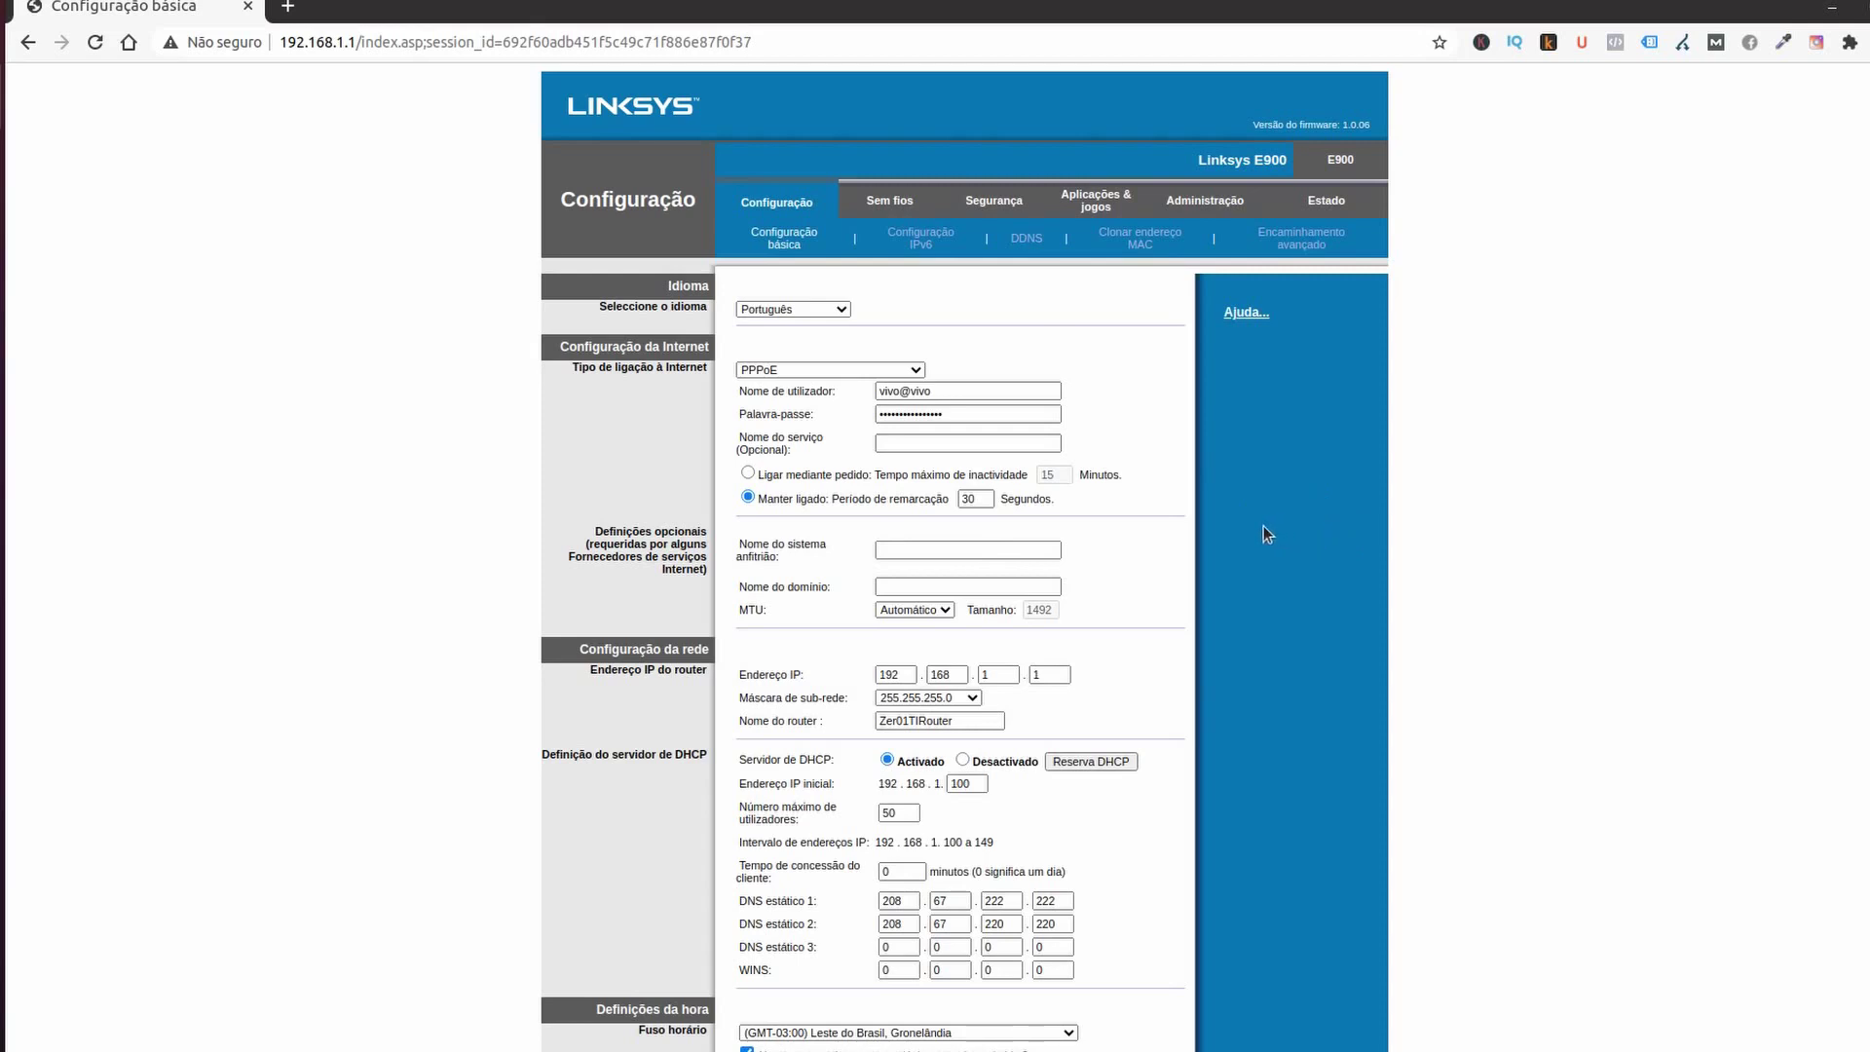
Step: Set automatic IPv6 to Desactivado, save it, and go to Clonar endereço MAC
left_click(925, 243)
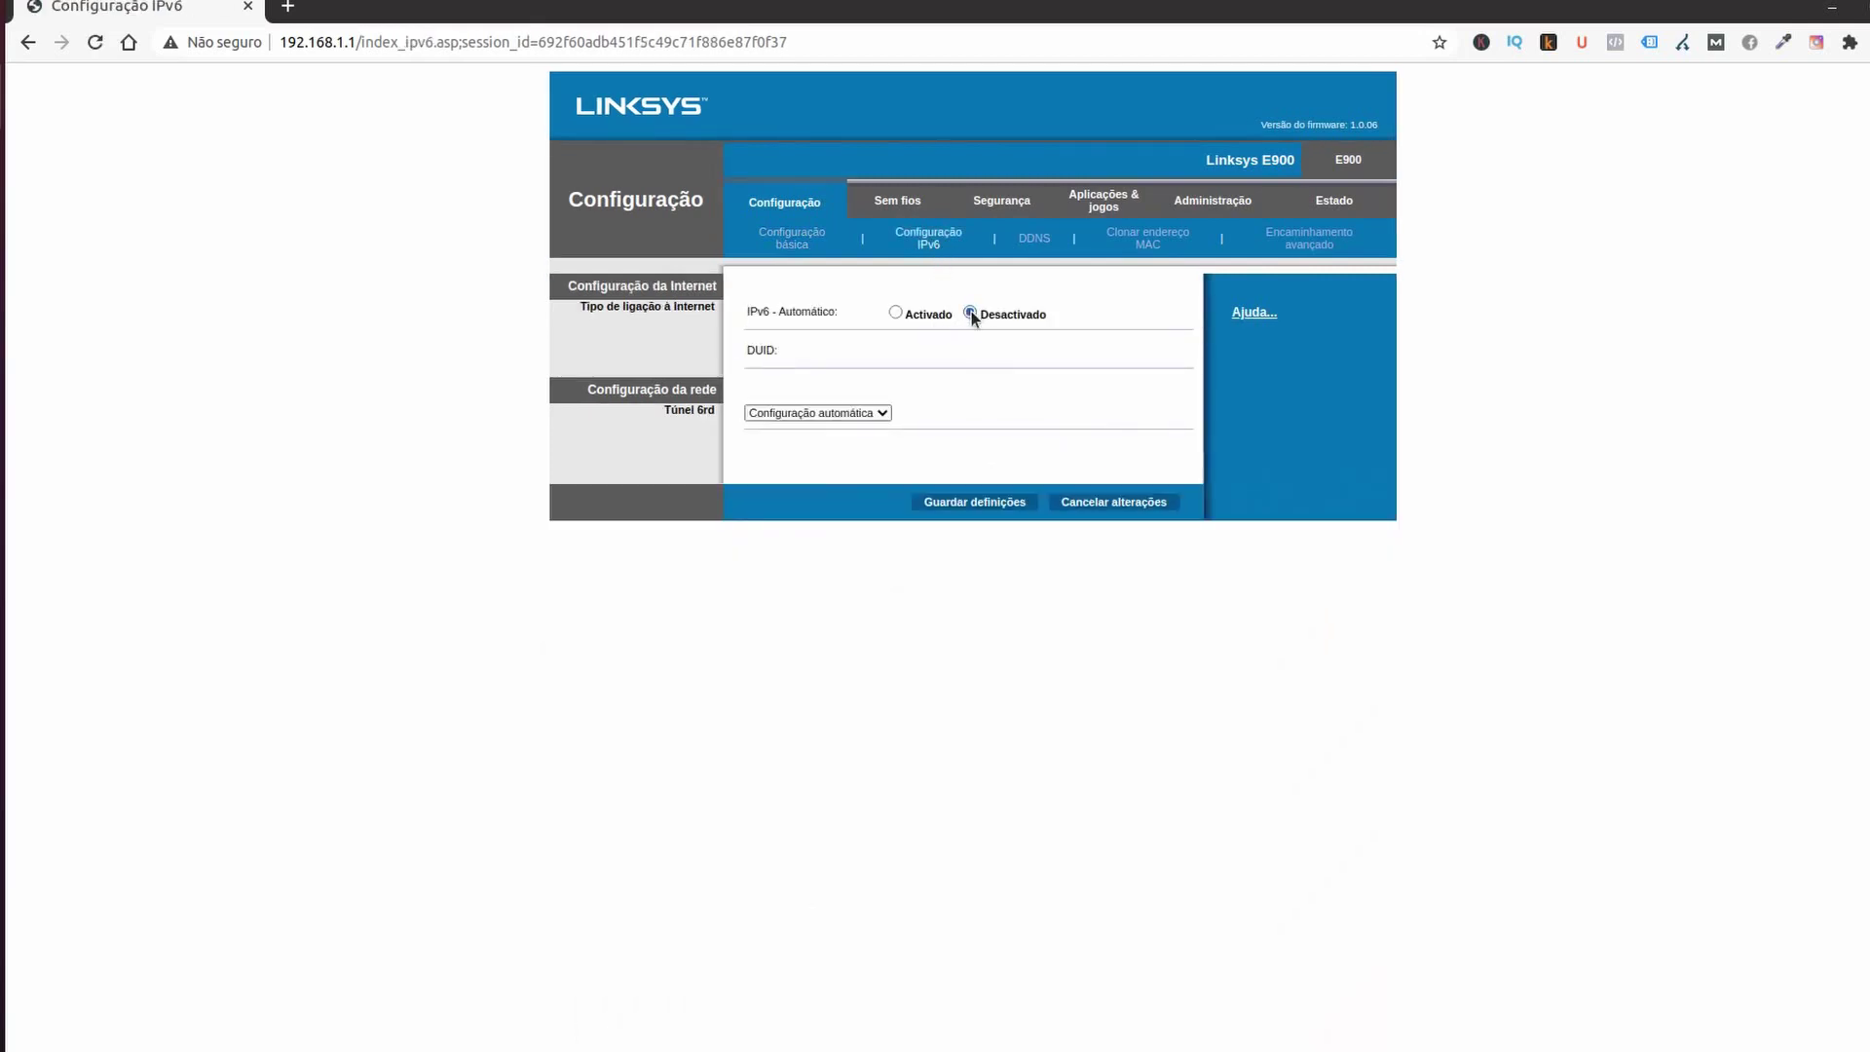
left_click(970, 313)
left_click(988, 504)
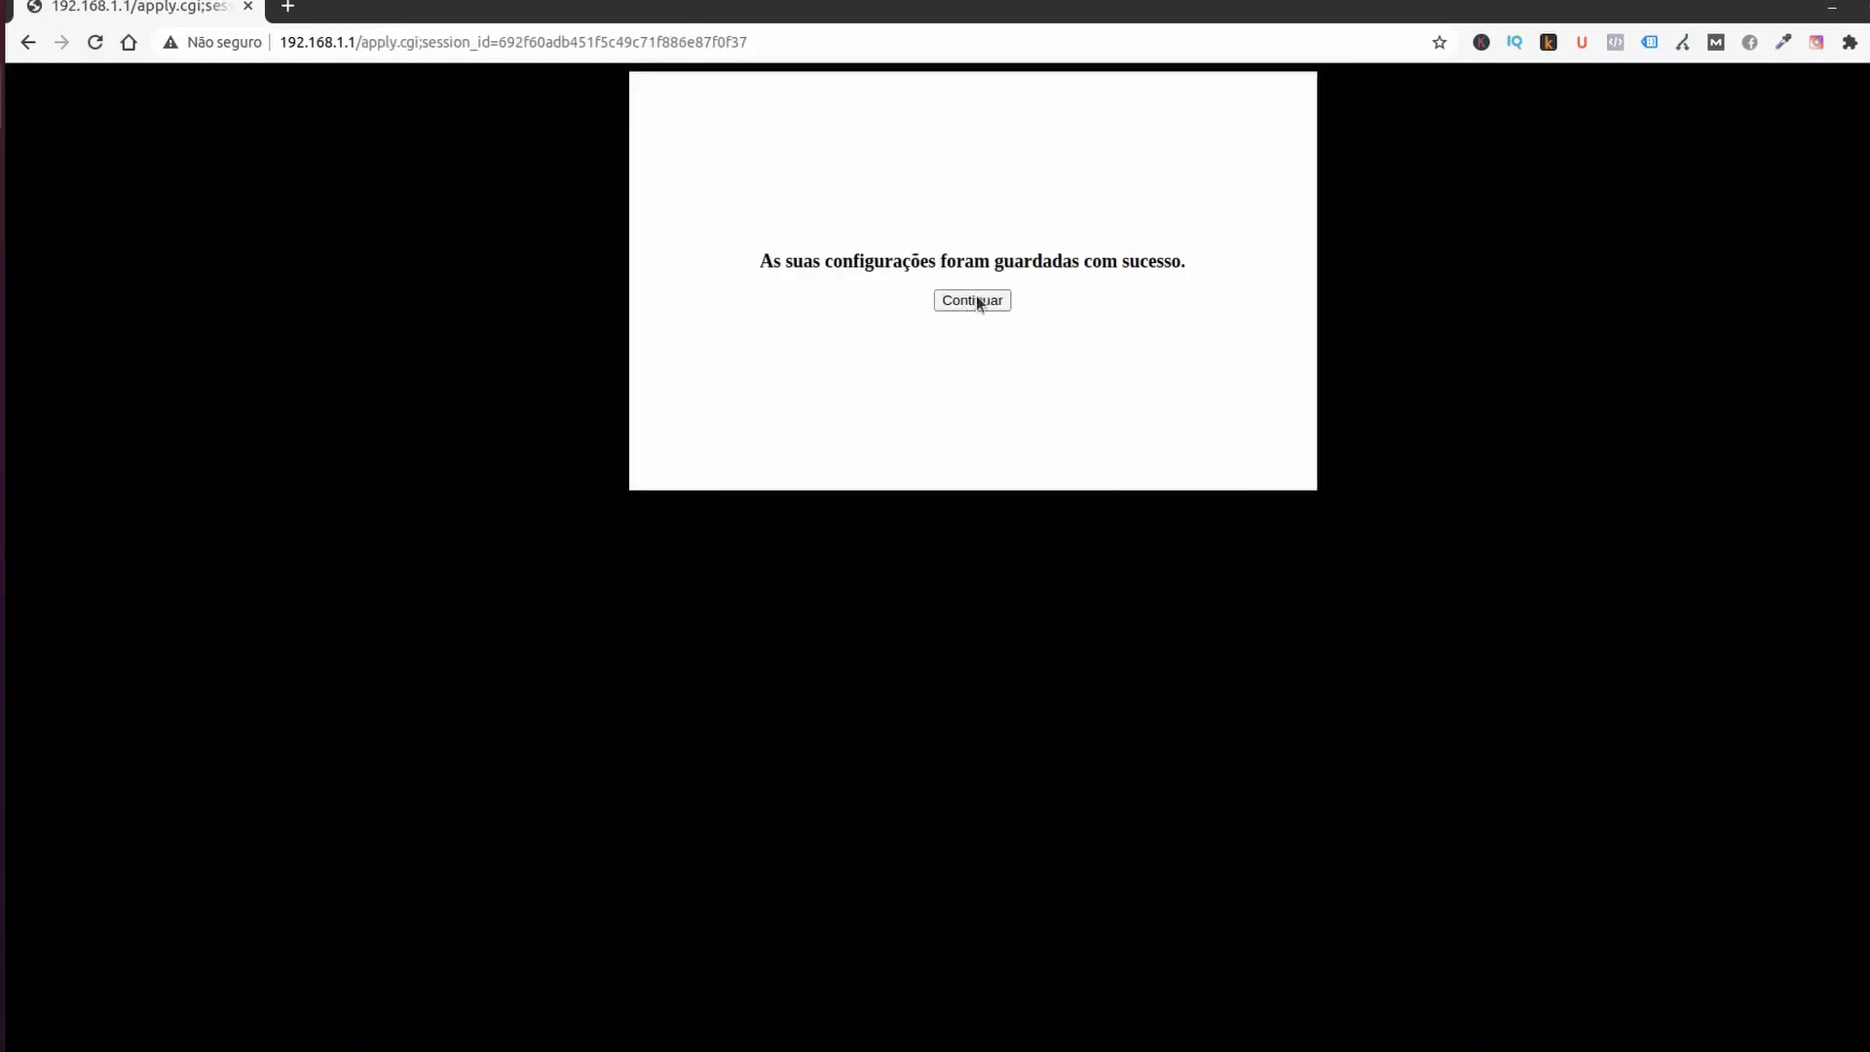
left_click(974, 301)
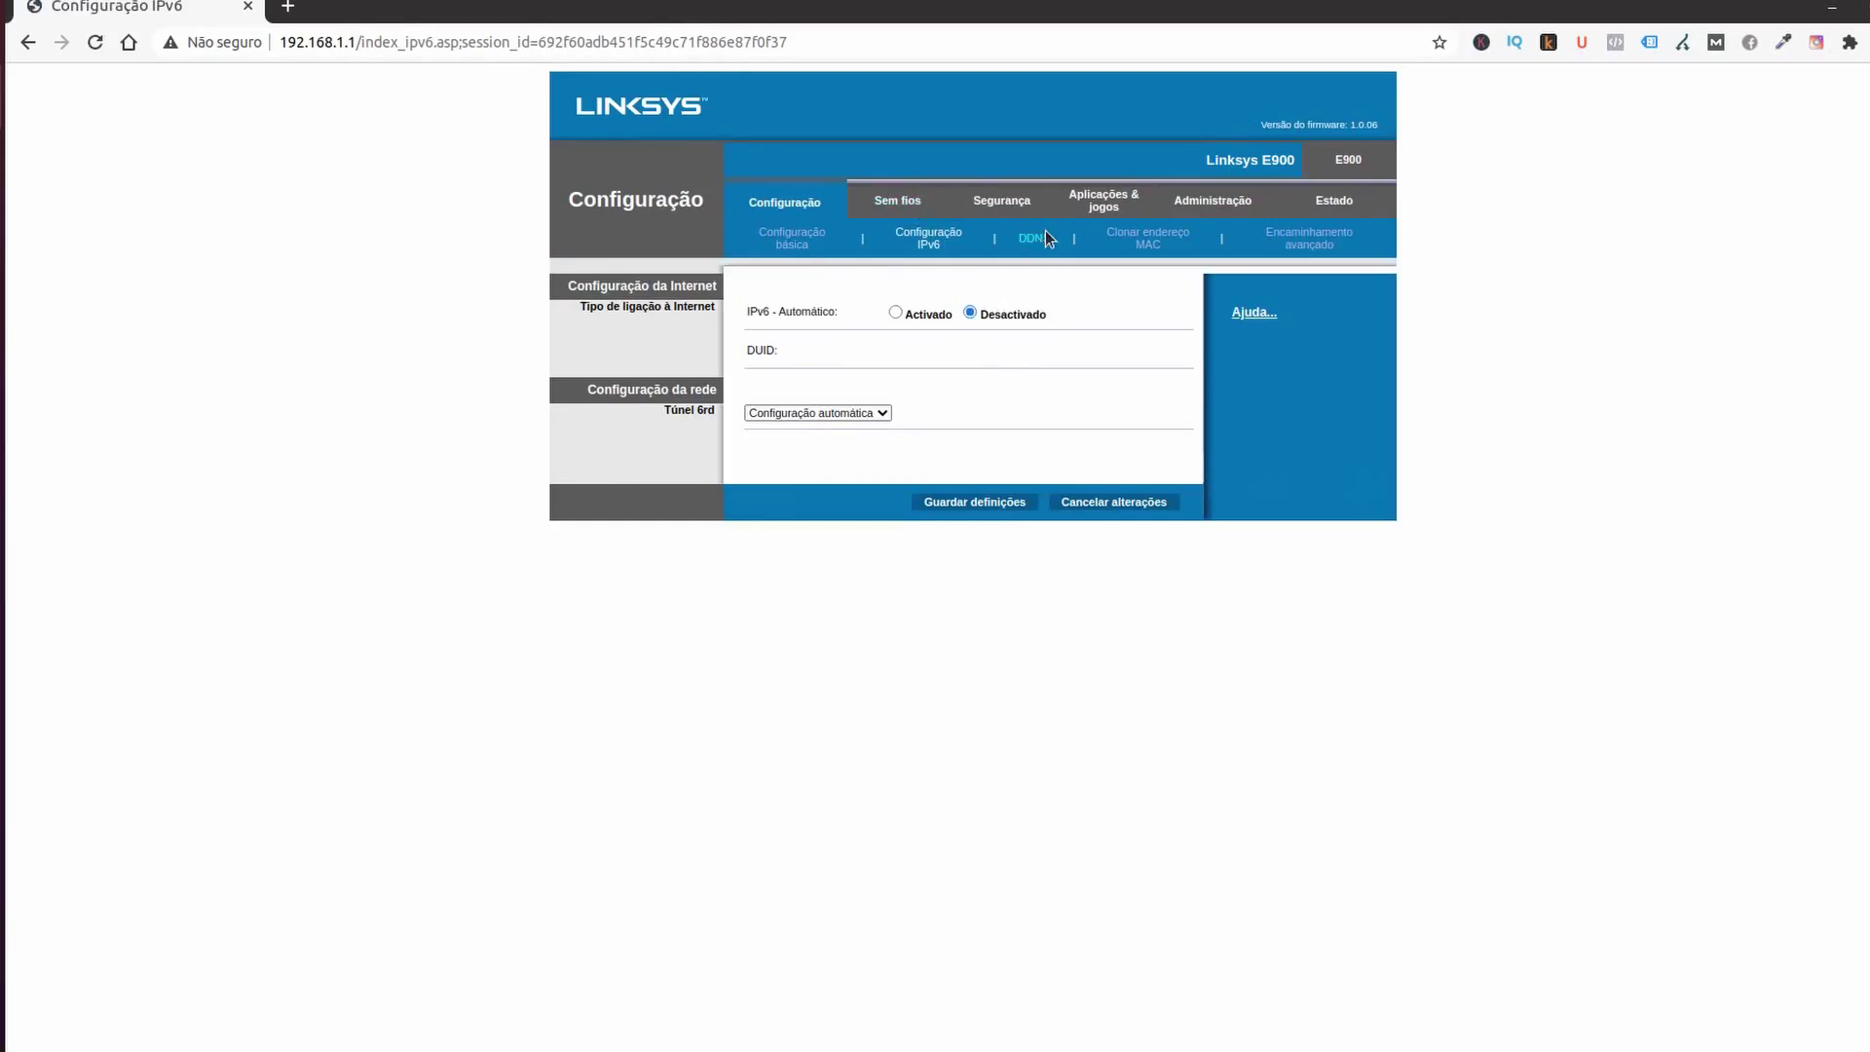
left_click(1150, 240)
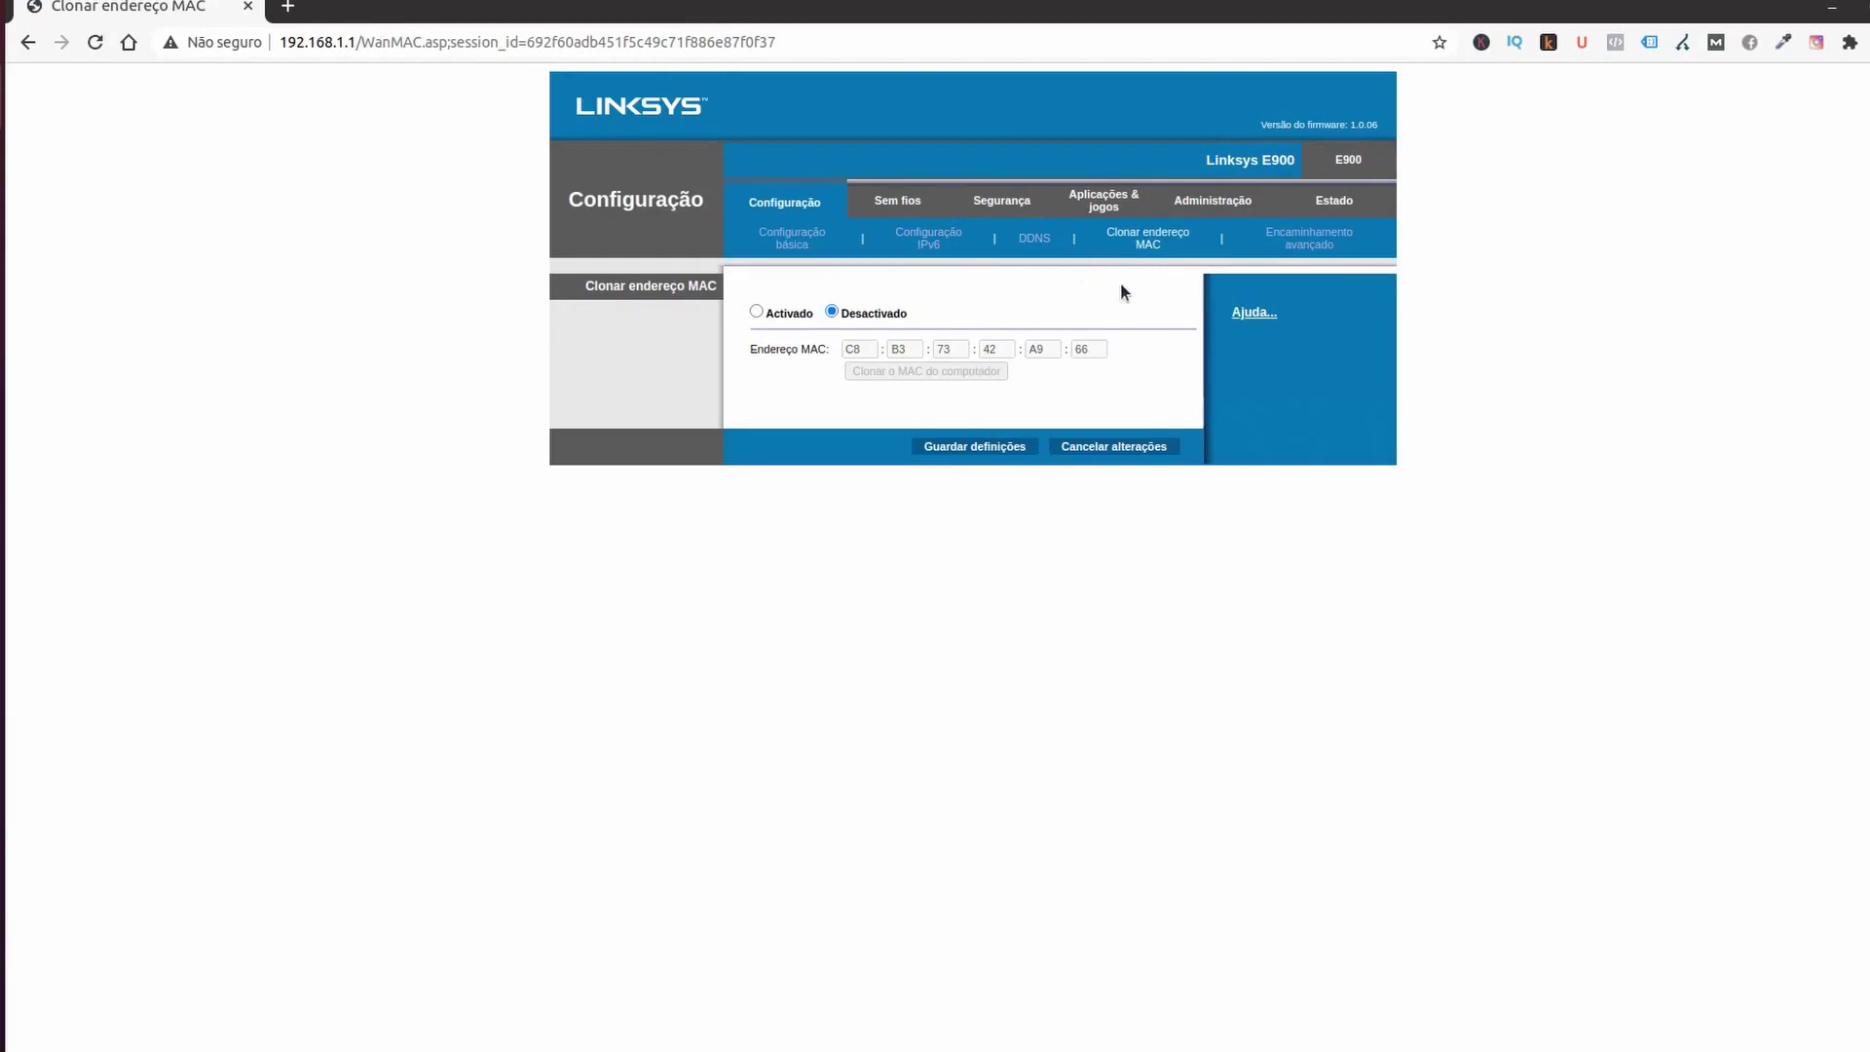
Step: Review Encaminhamento avançado, then go to the basic wireless settings page
left_click(1267, 245)
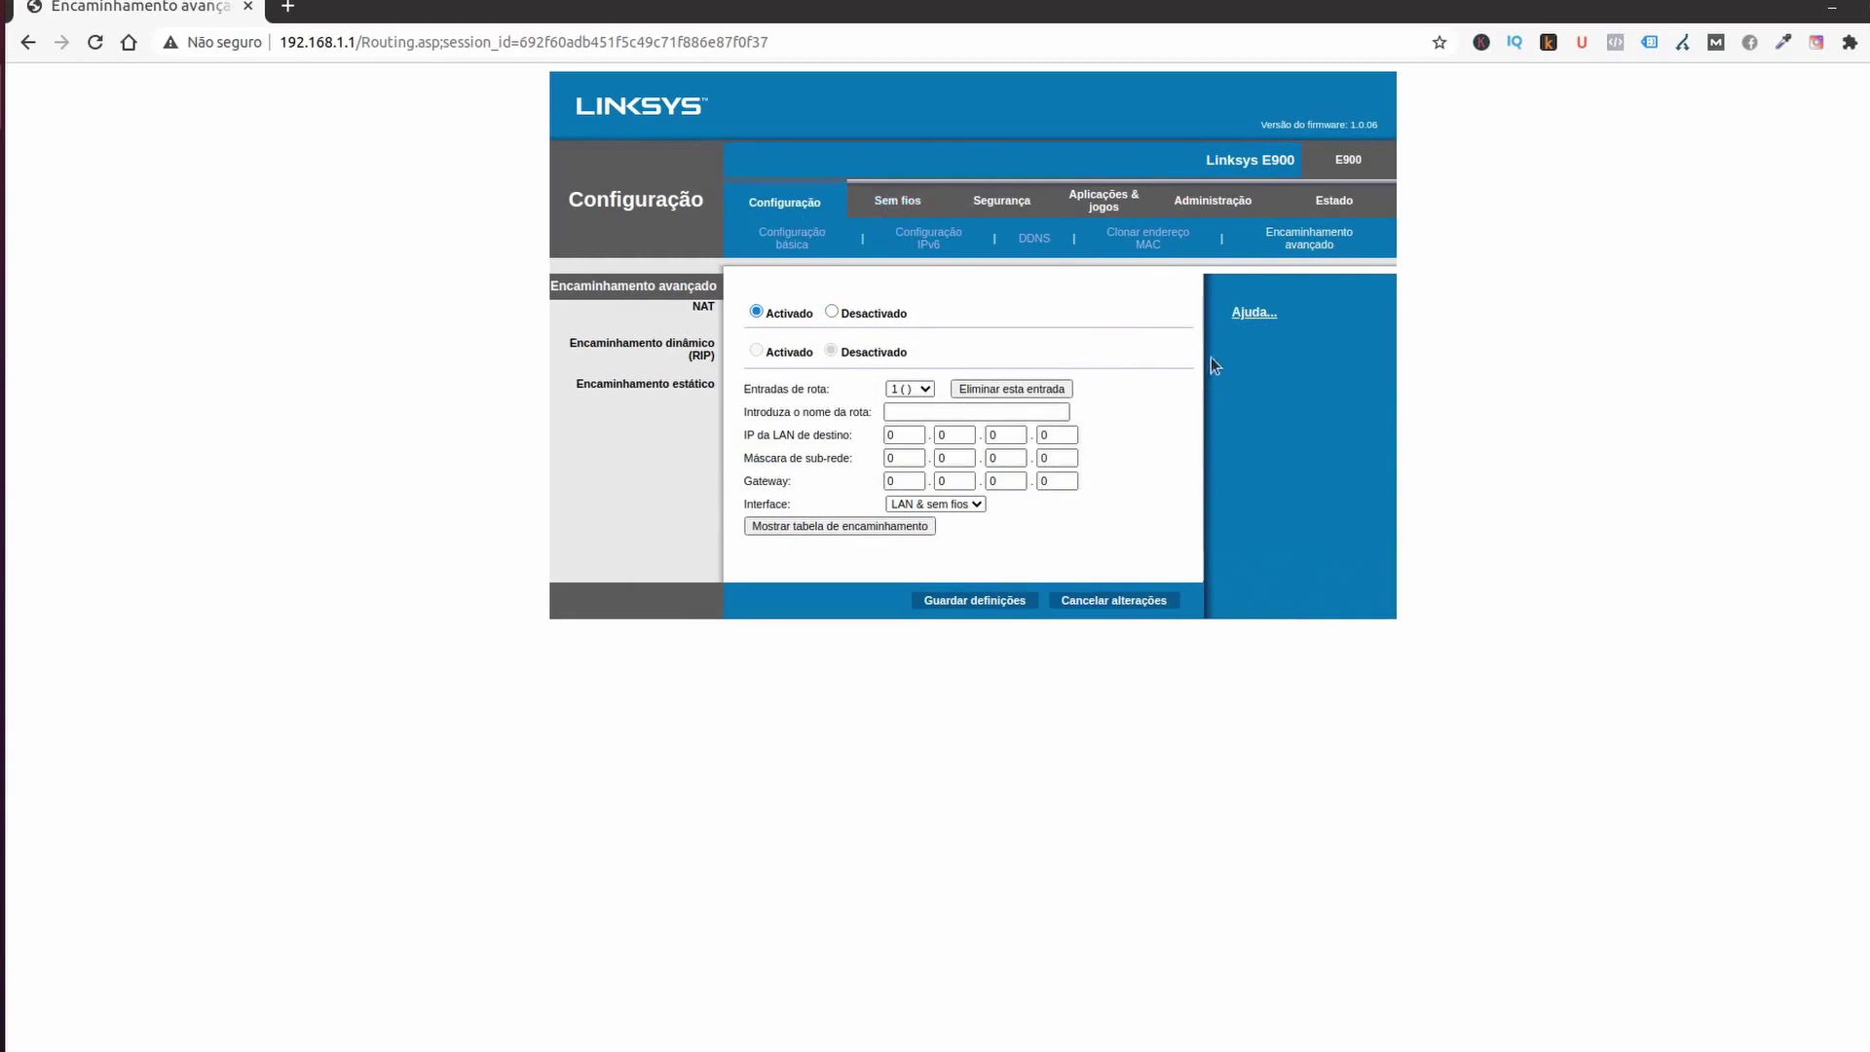
left_click(892, 204)
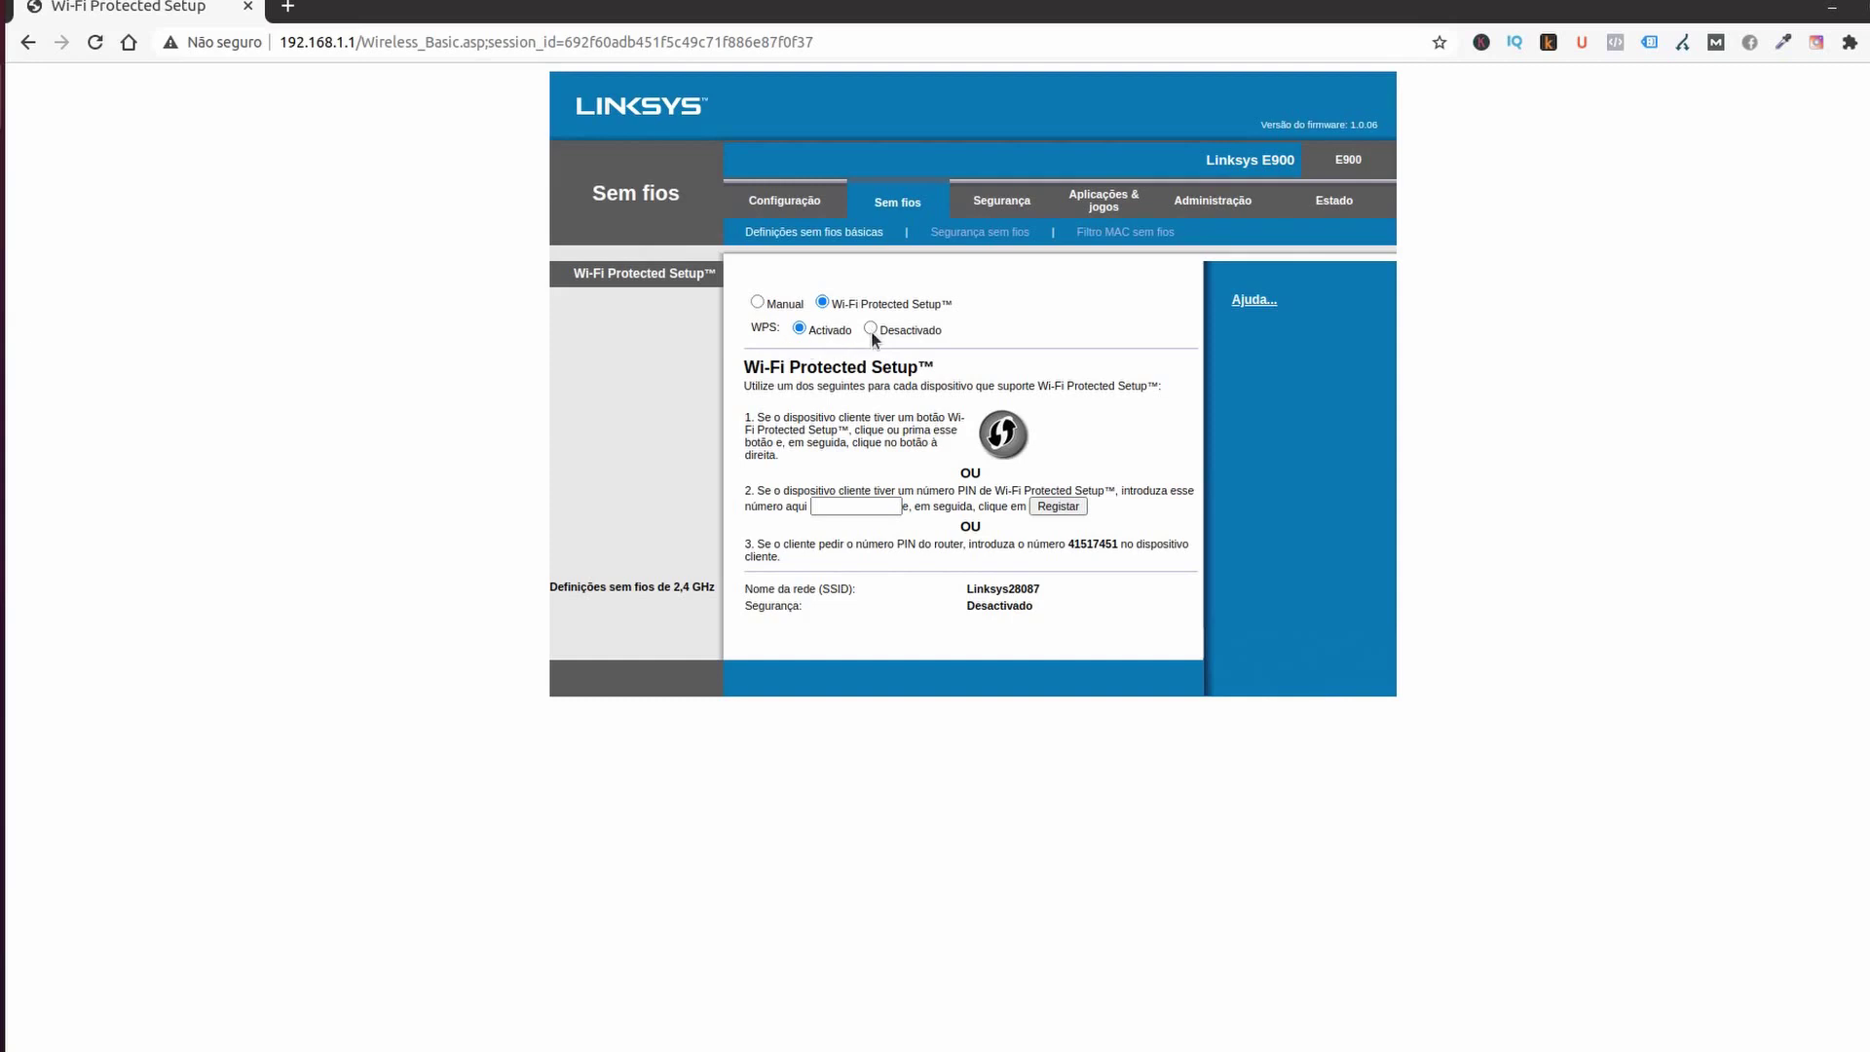
Step: Set Wi-Fi Protected Setup to Desactivado and move to Segurança sem fios
left_click(870, 330)
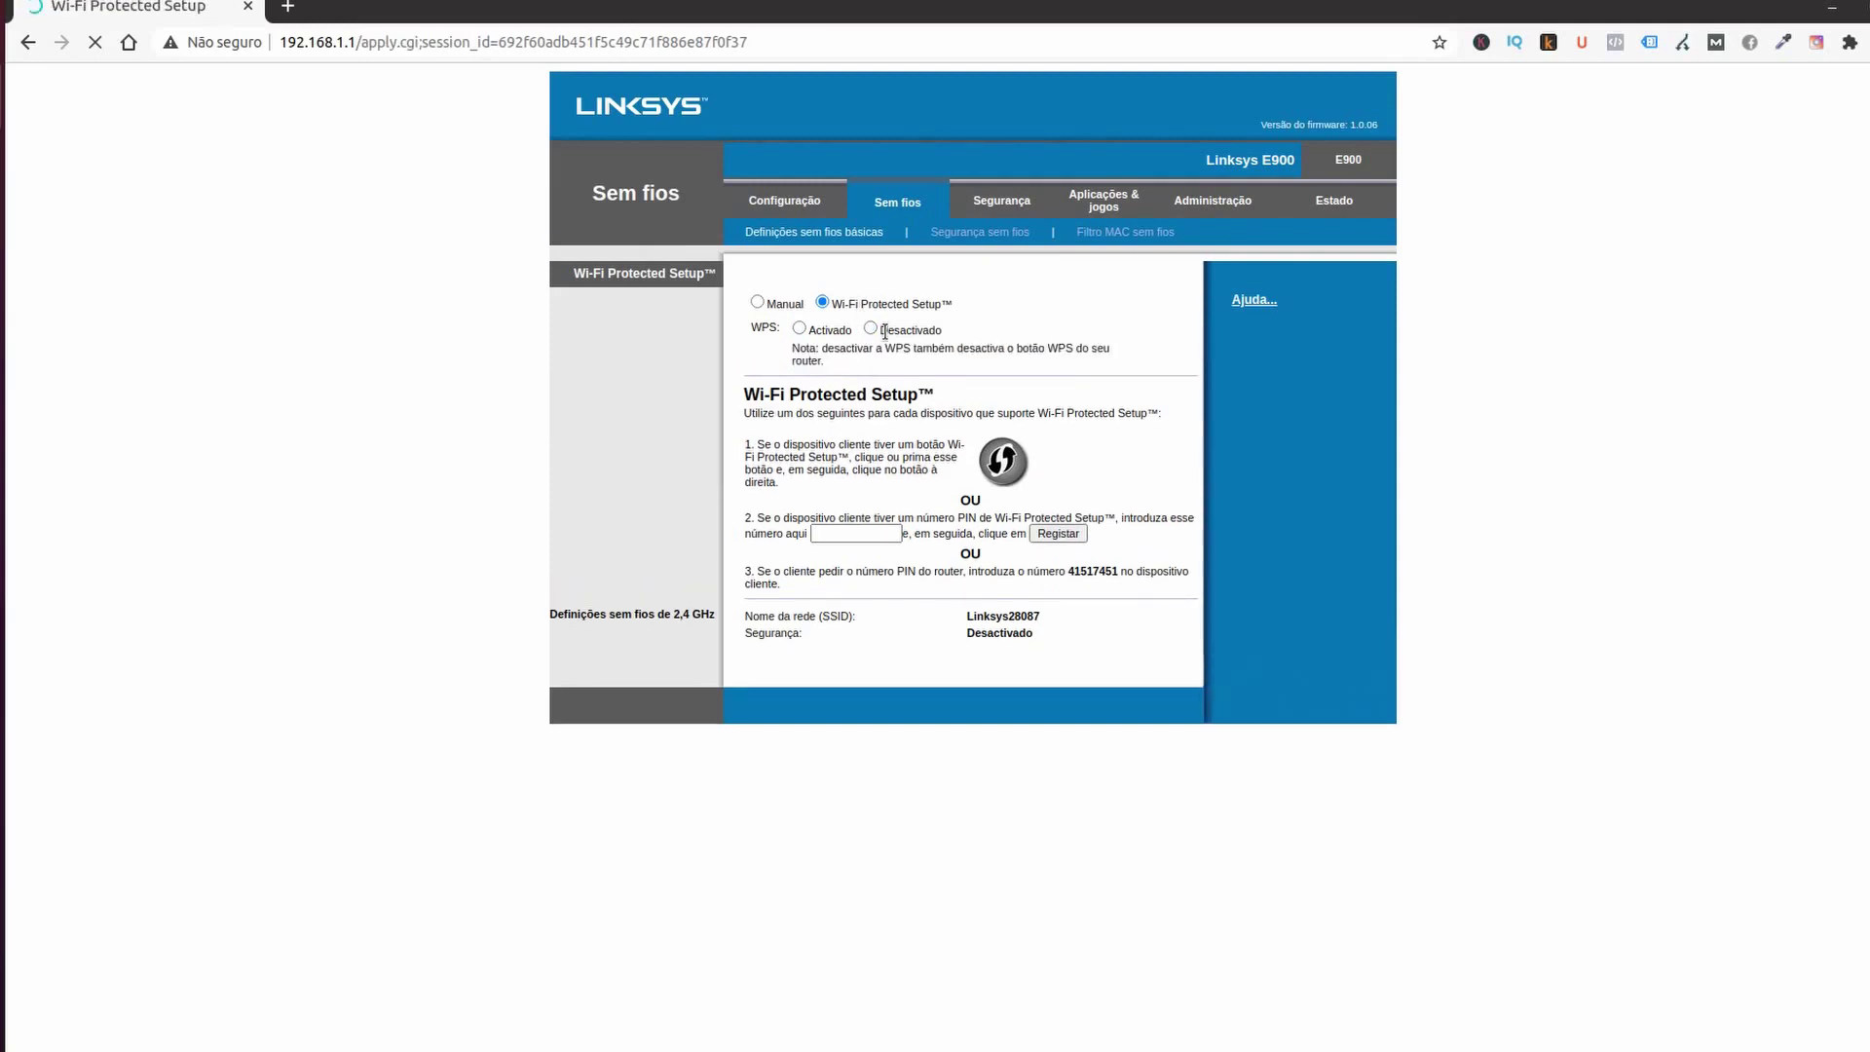
left_click(885, 332)
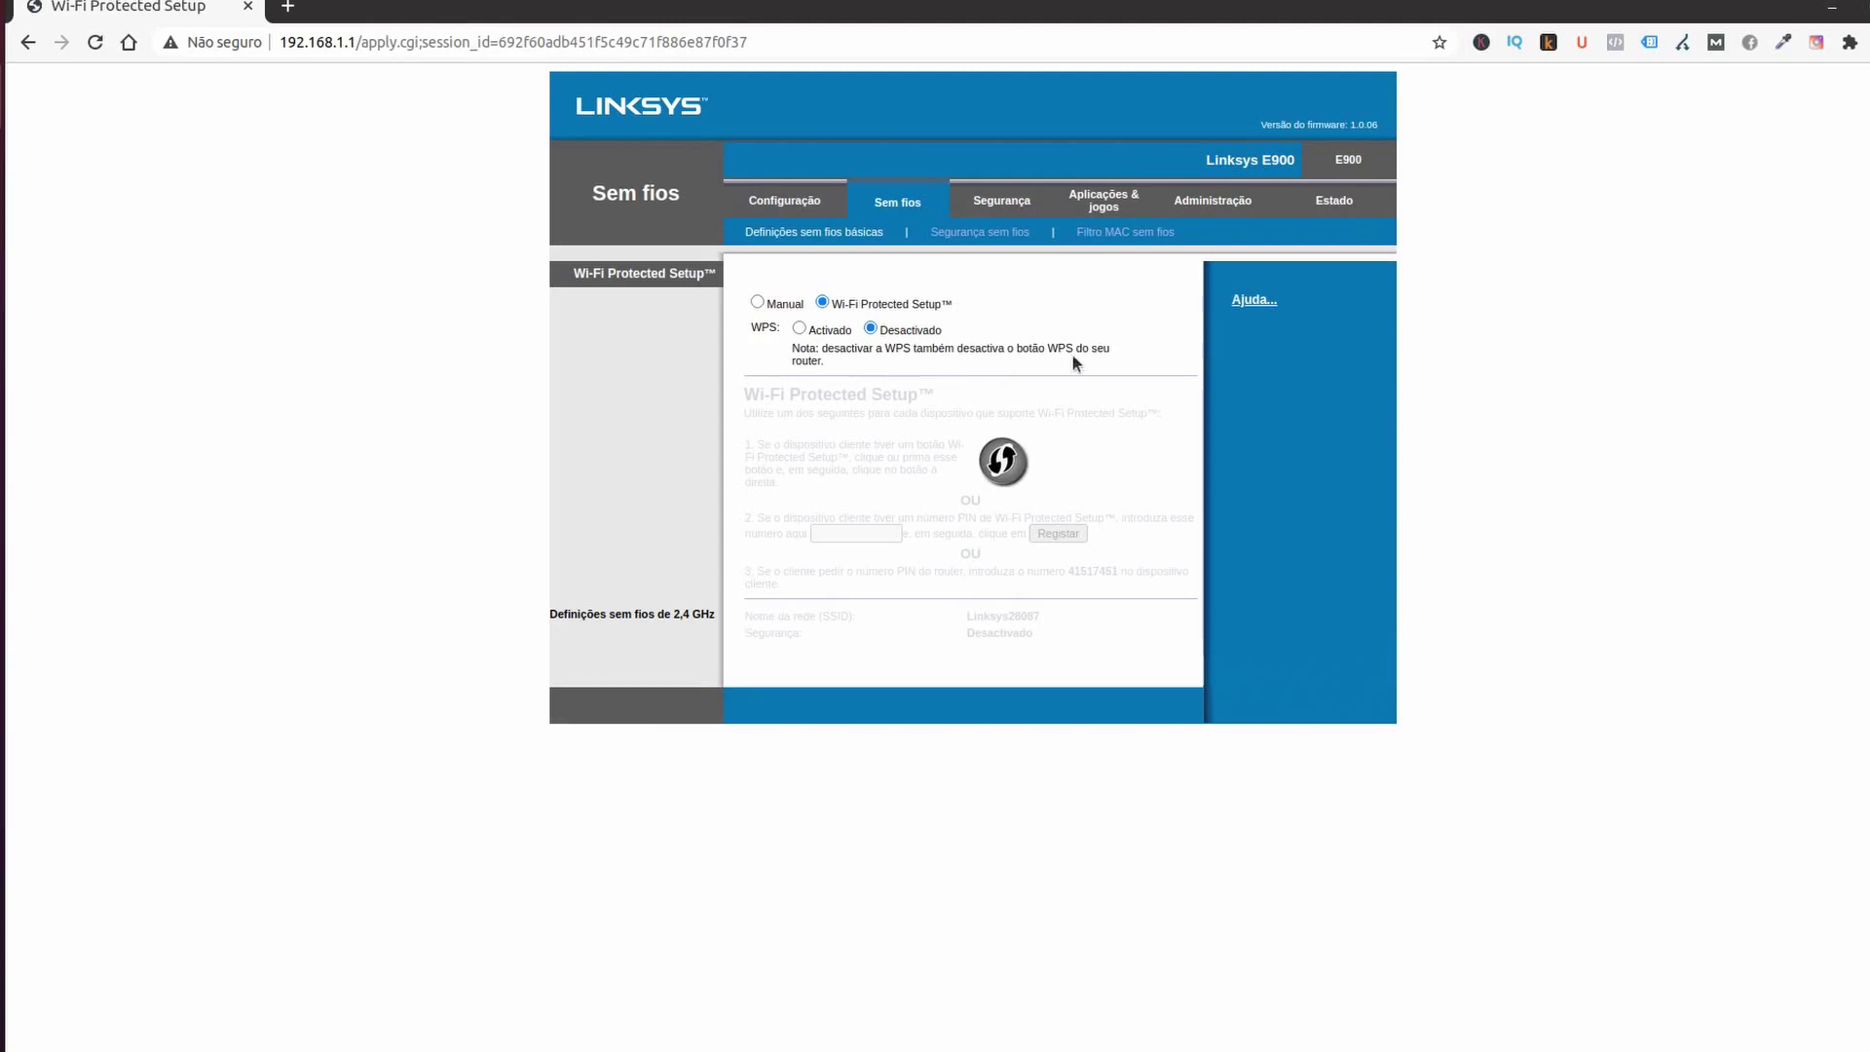
left_click(976, 233)
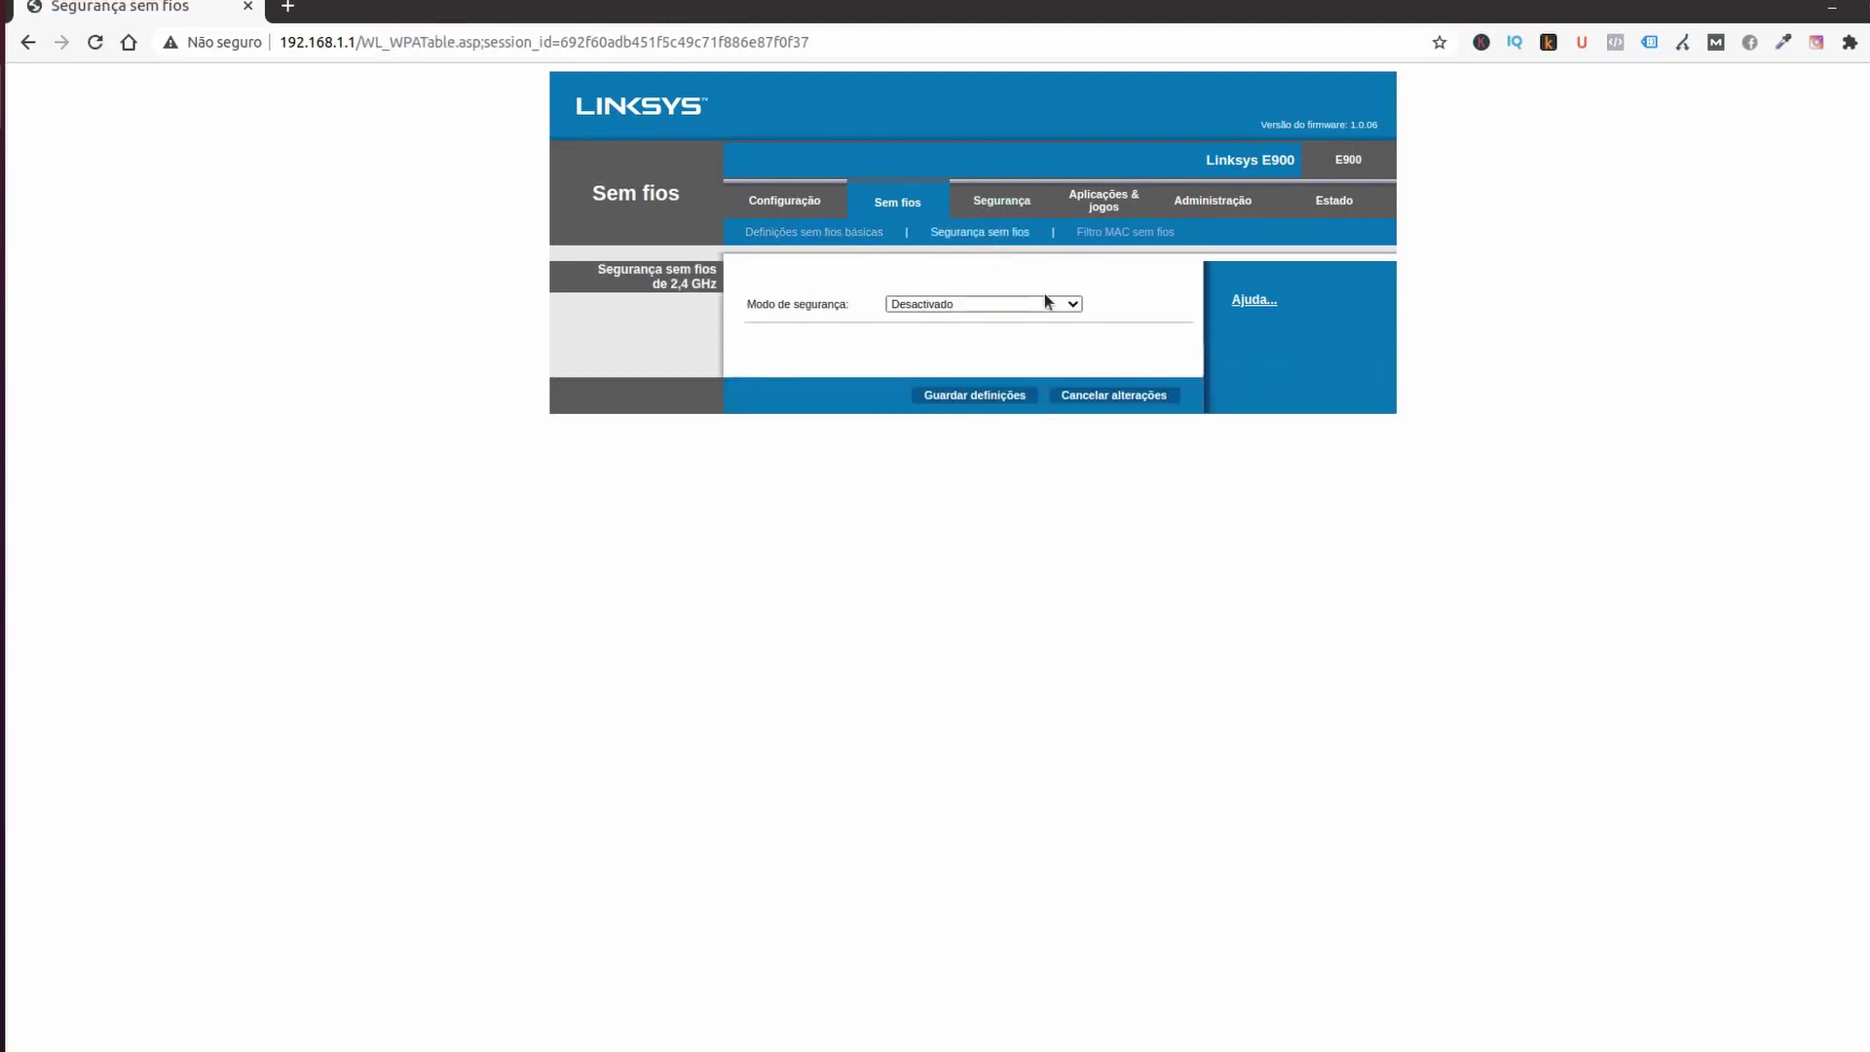
Step: Set security mode to WPA2-Personal with a long enough Wi-Fi passphrase and save
left_click(1051, 304)
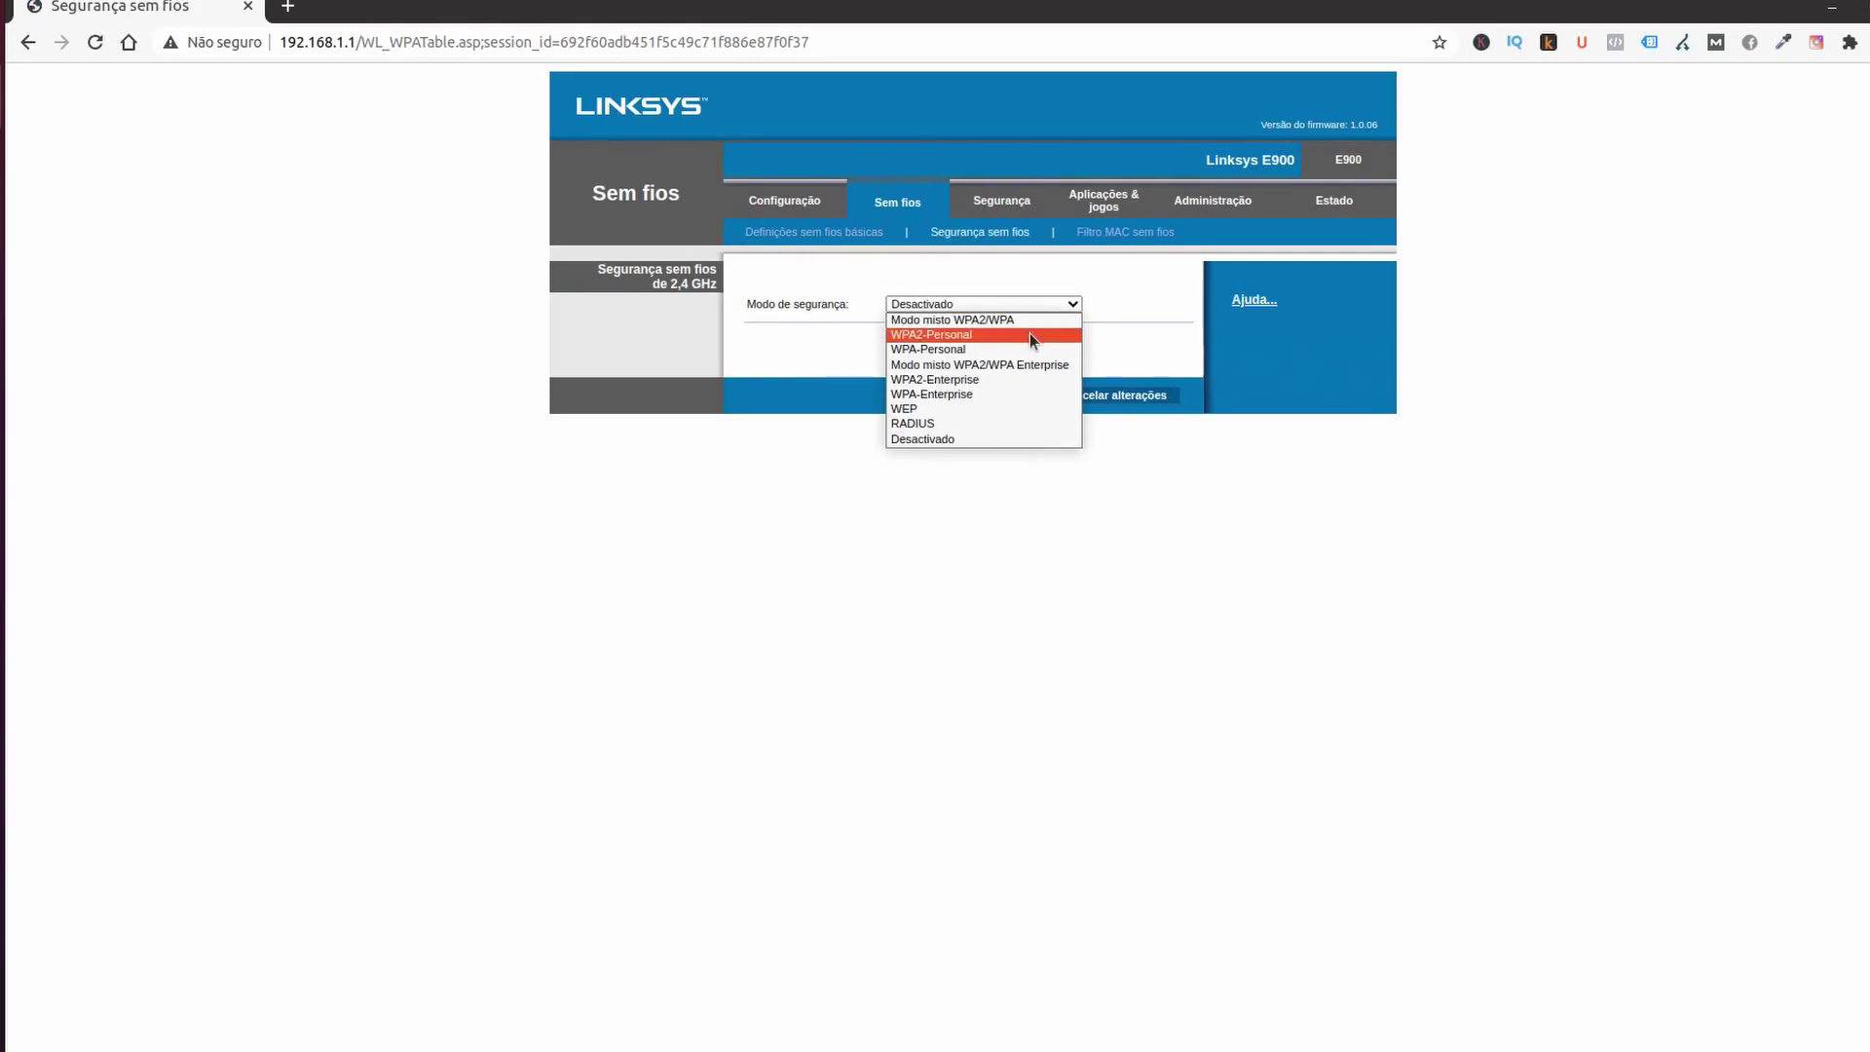
left_click(1001, 334)
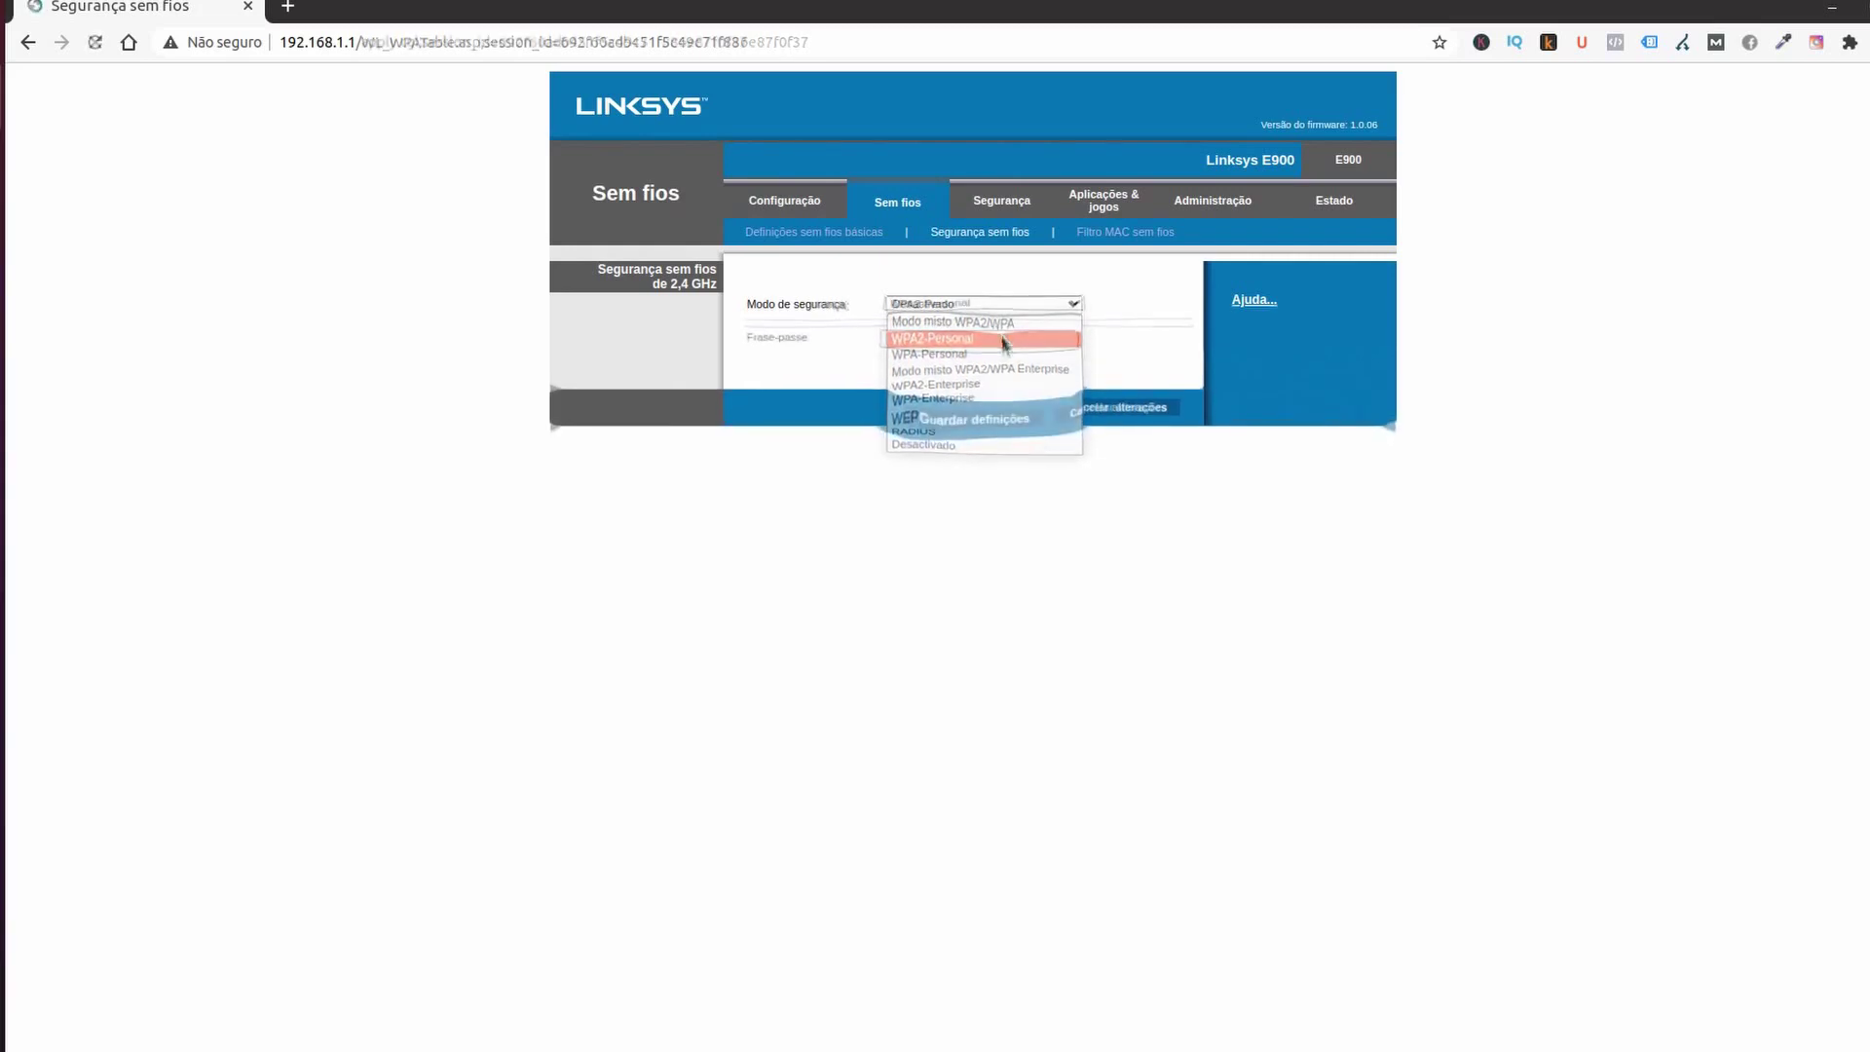
left_click(1013, 343)
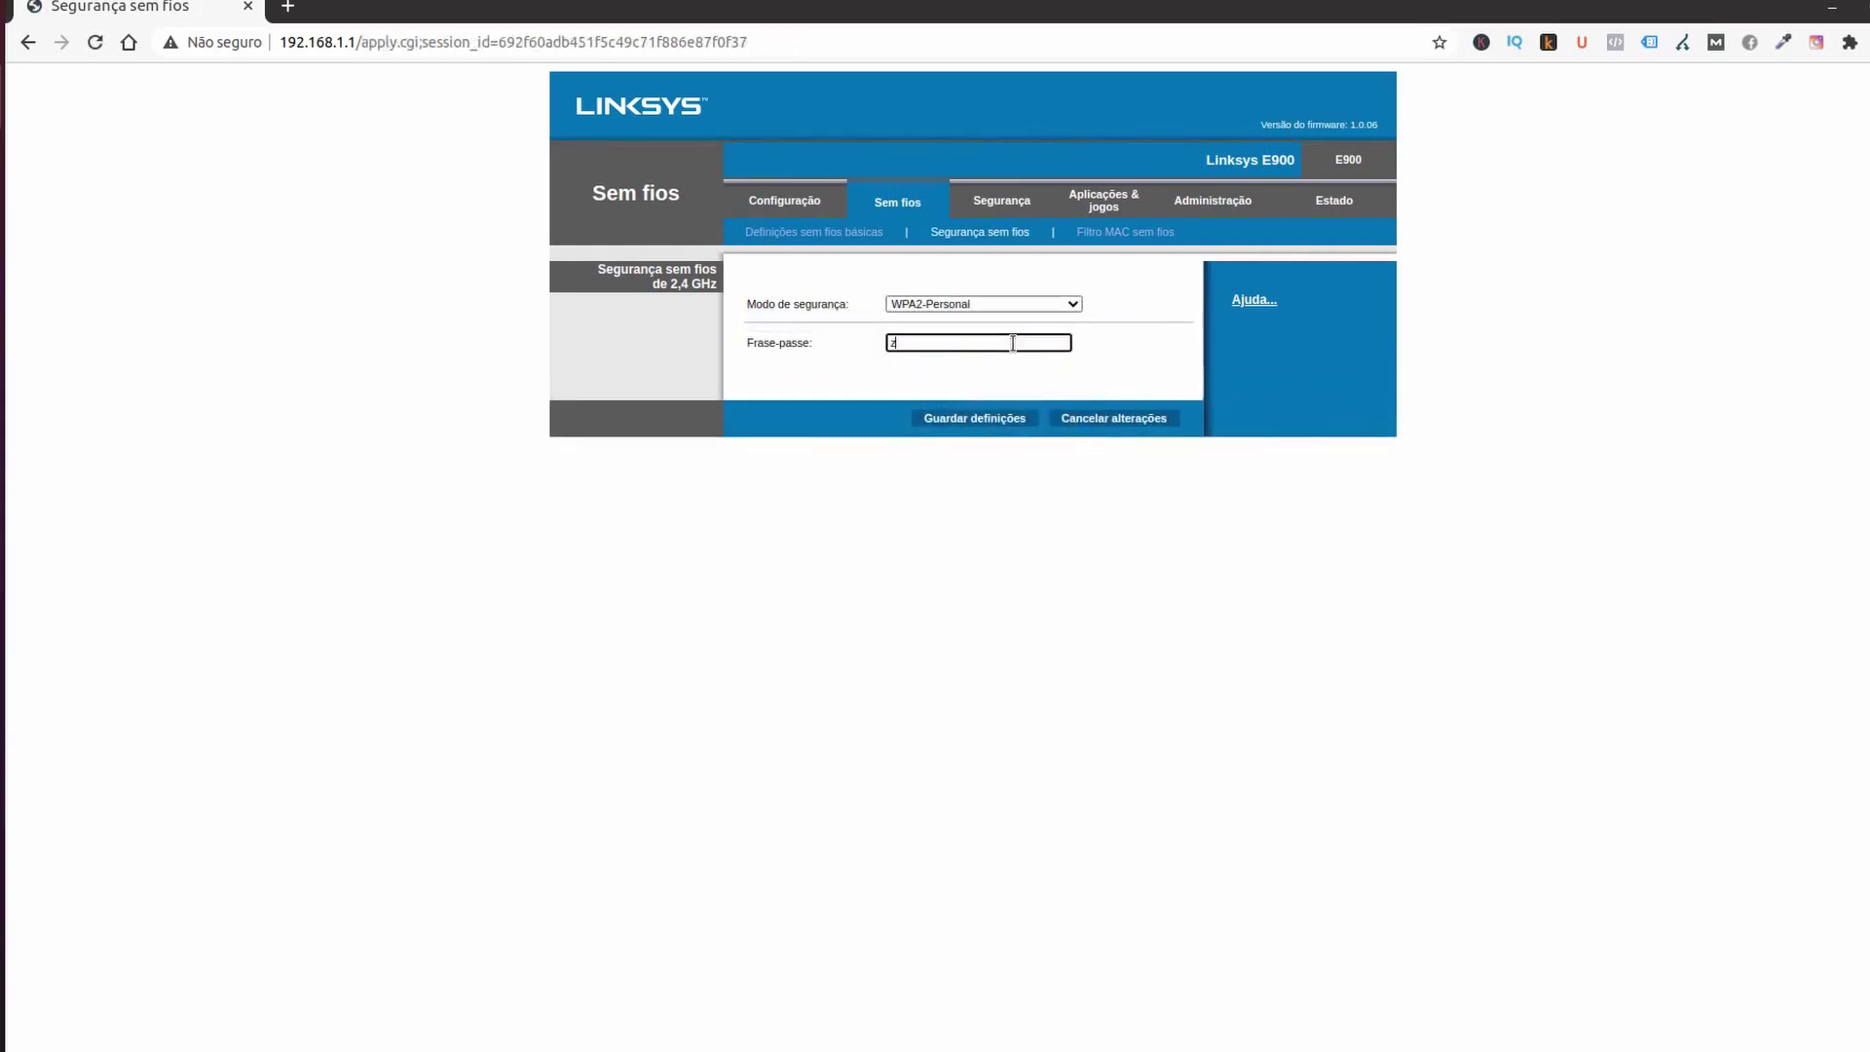
left_click(1006, 423)
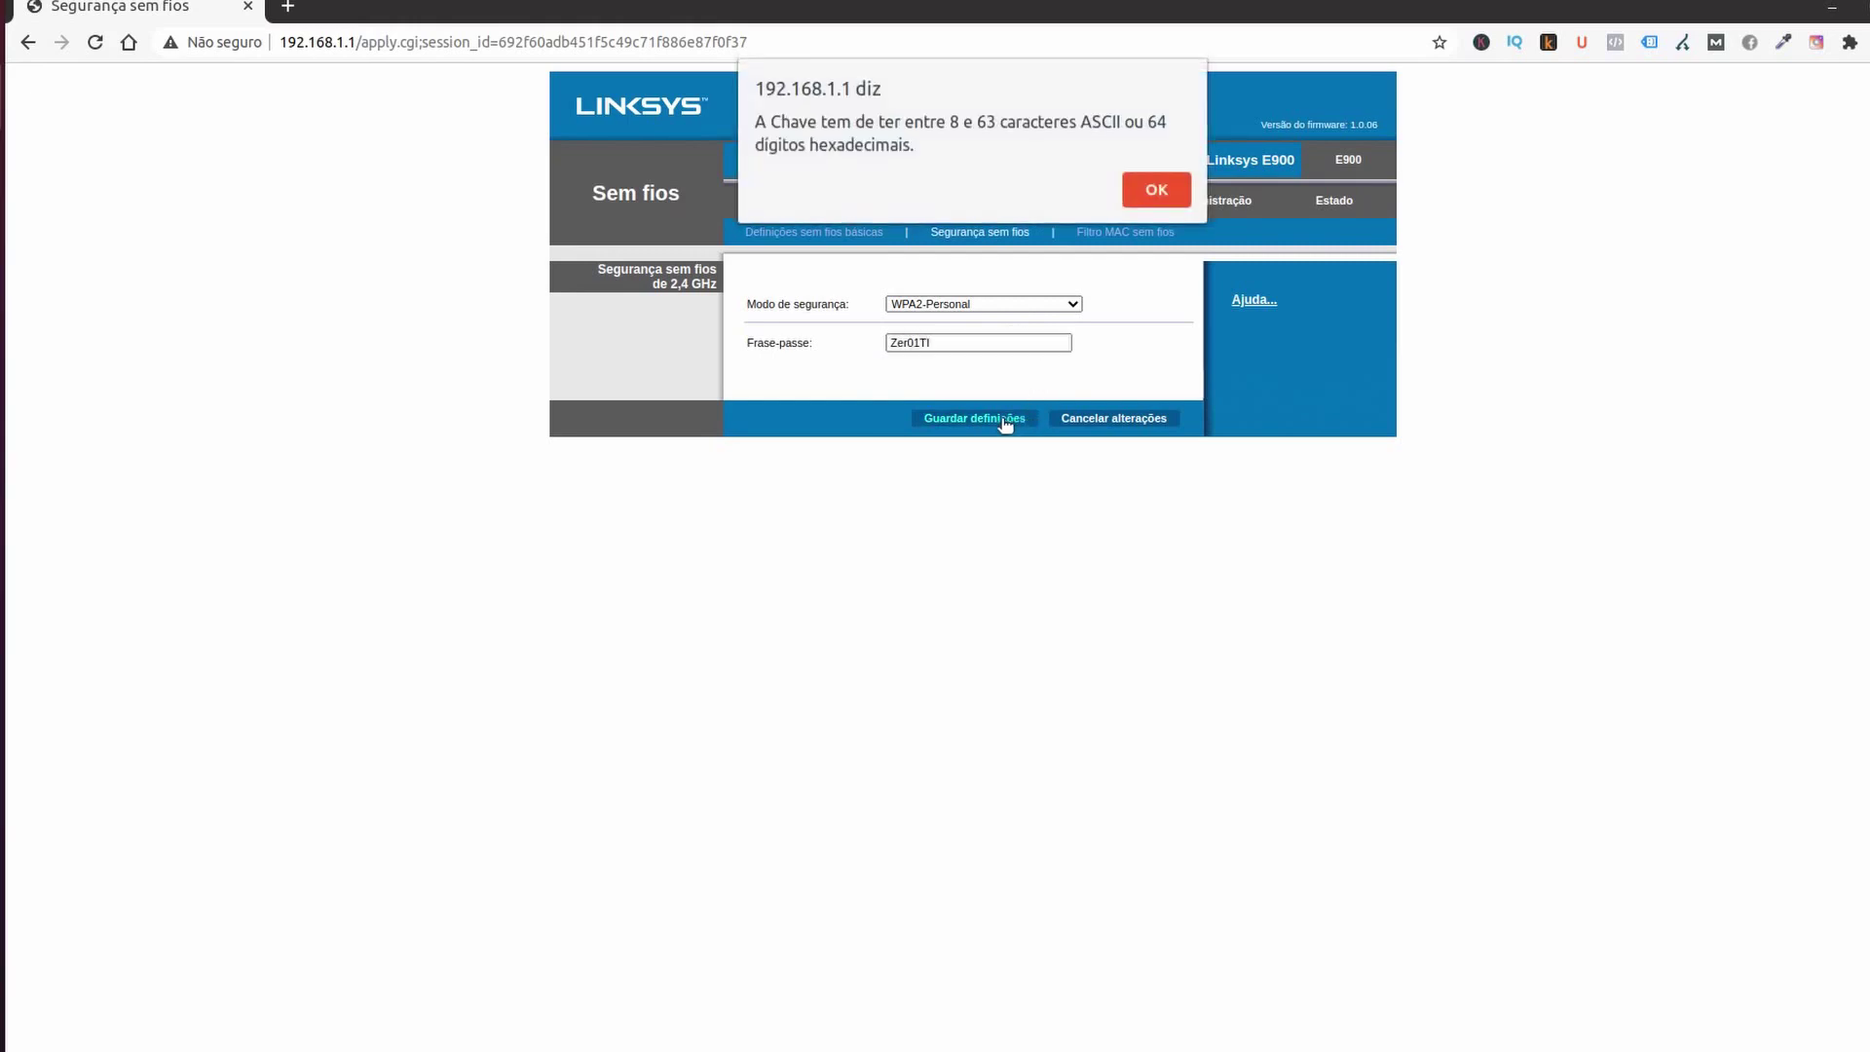
left_click(1158, 192)
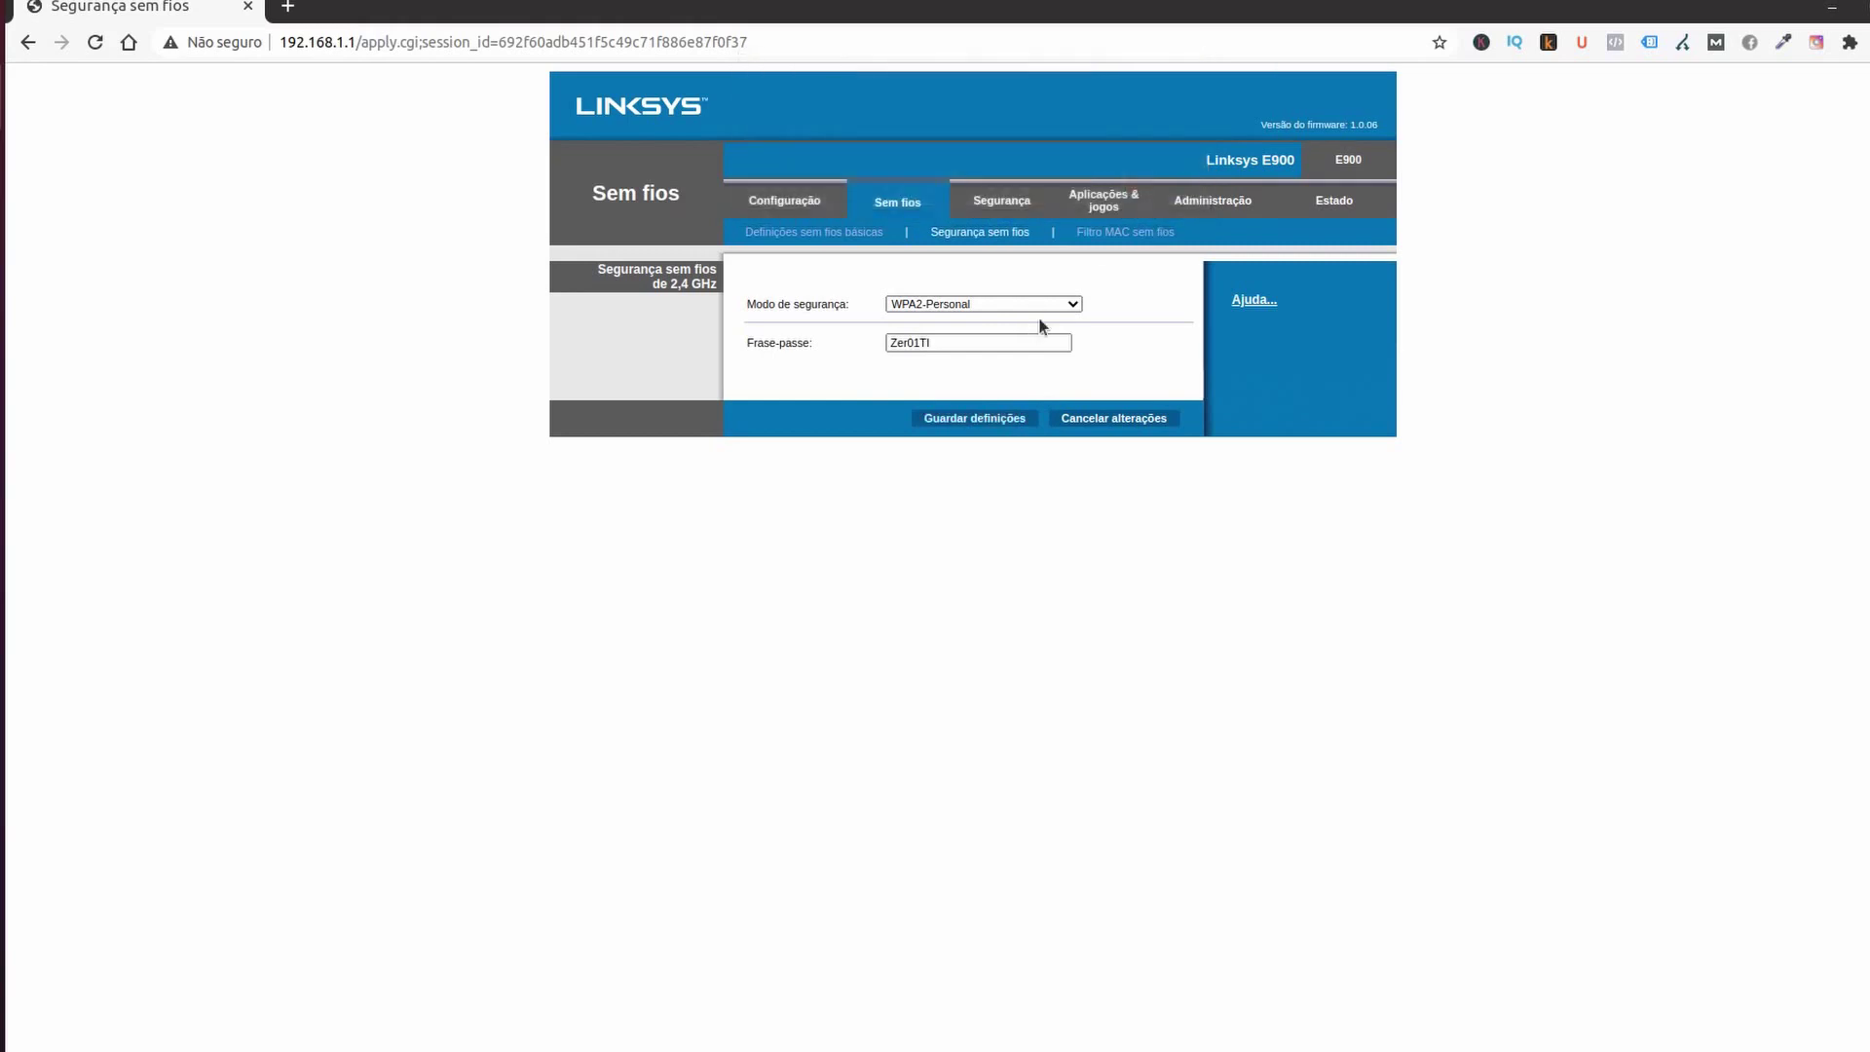
left_click(1002, 341)
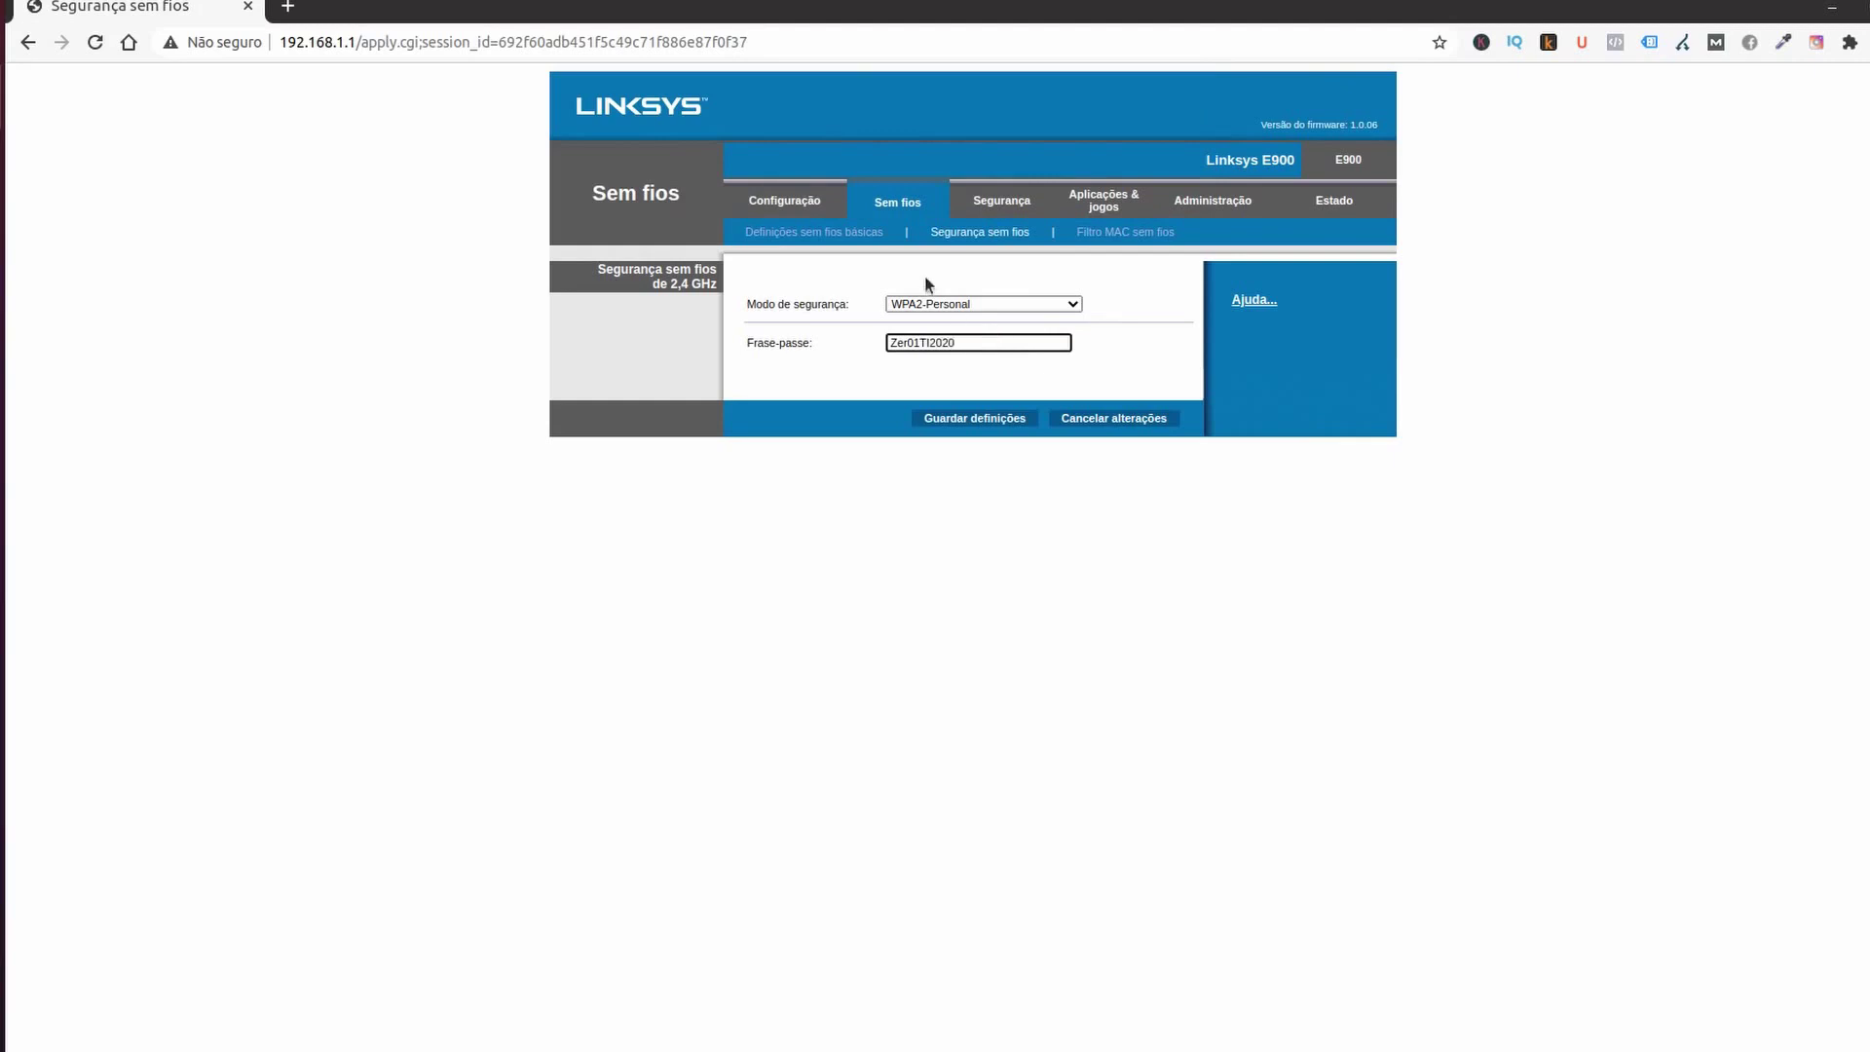
left_click(978, 417)
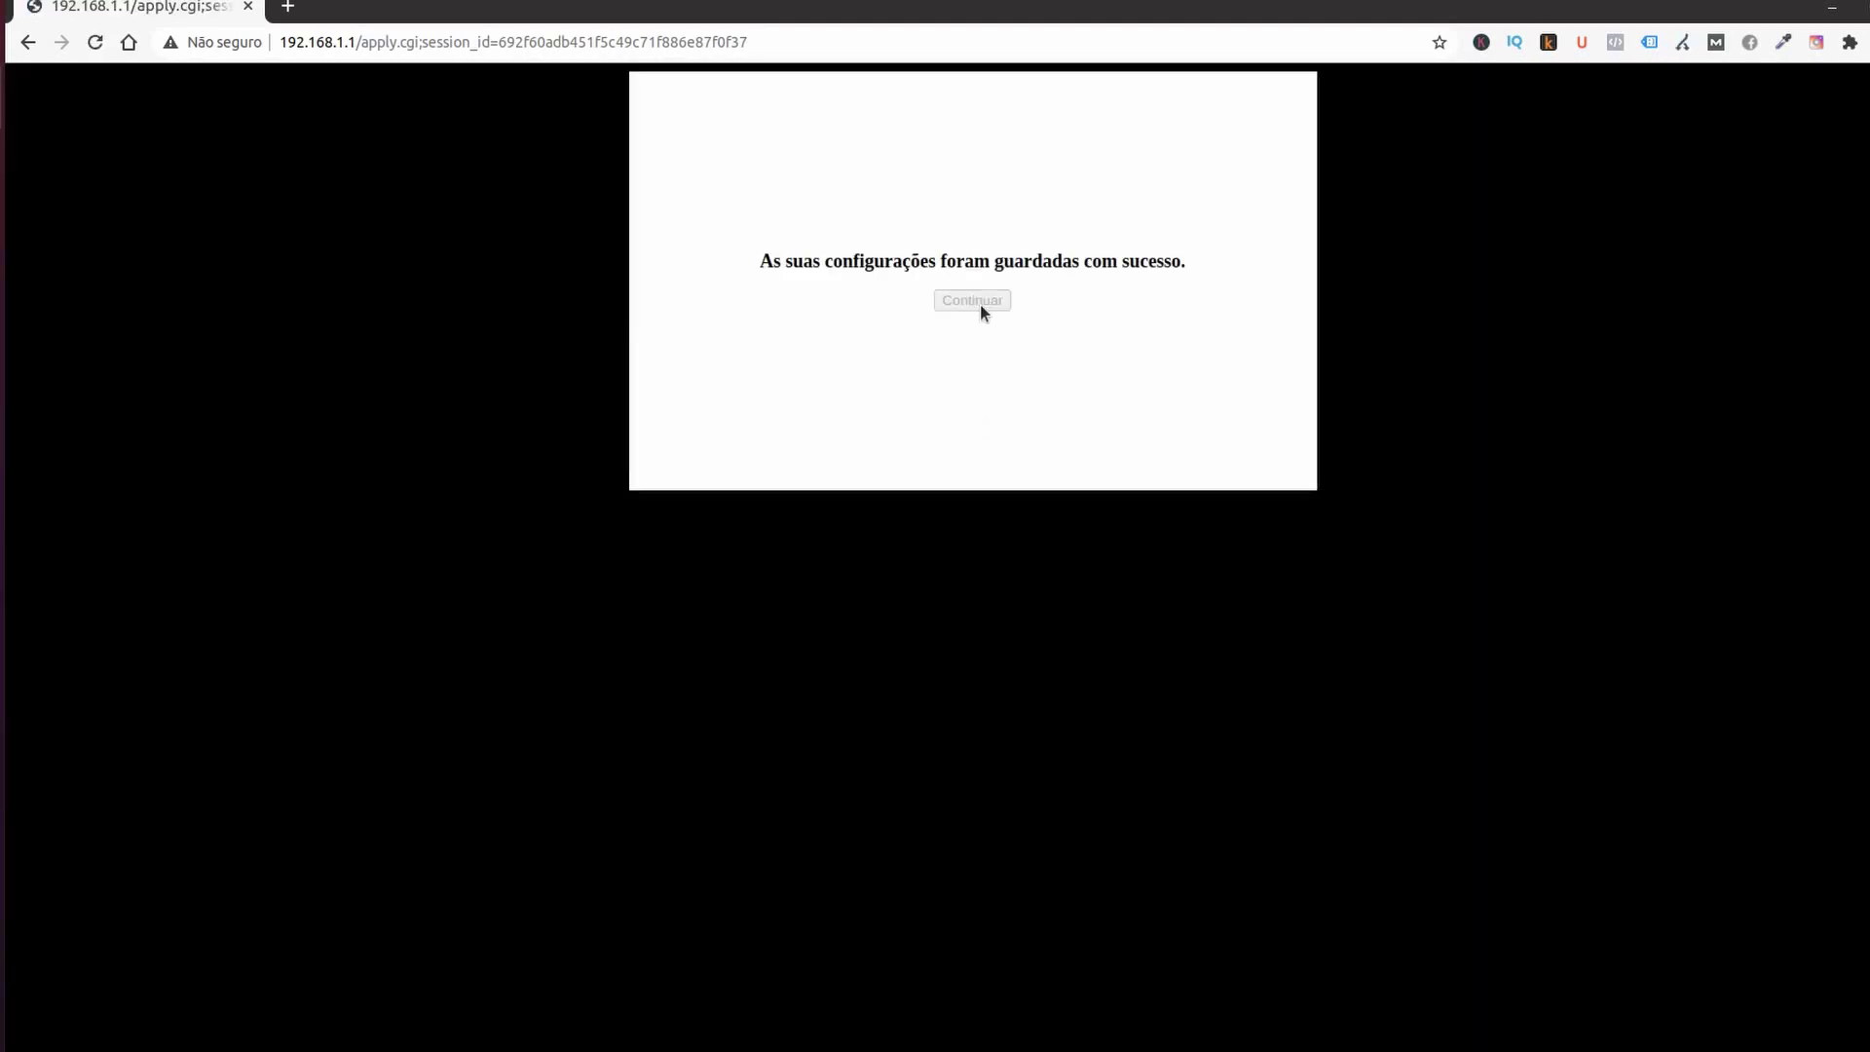
left_click(982, 308)
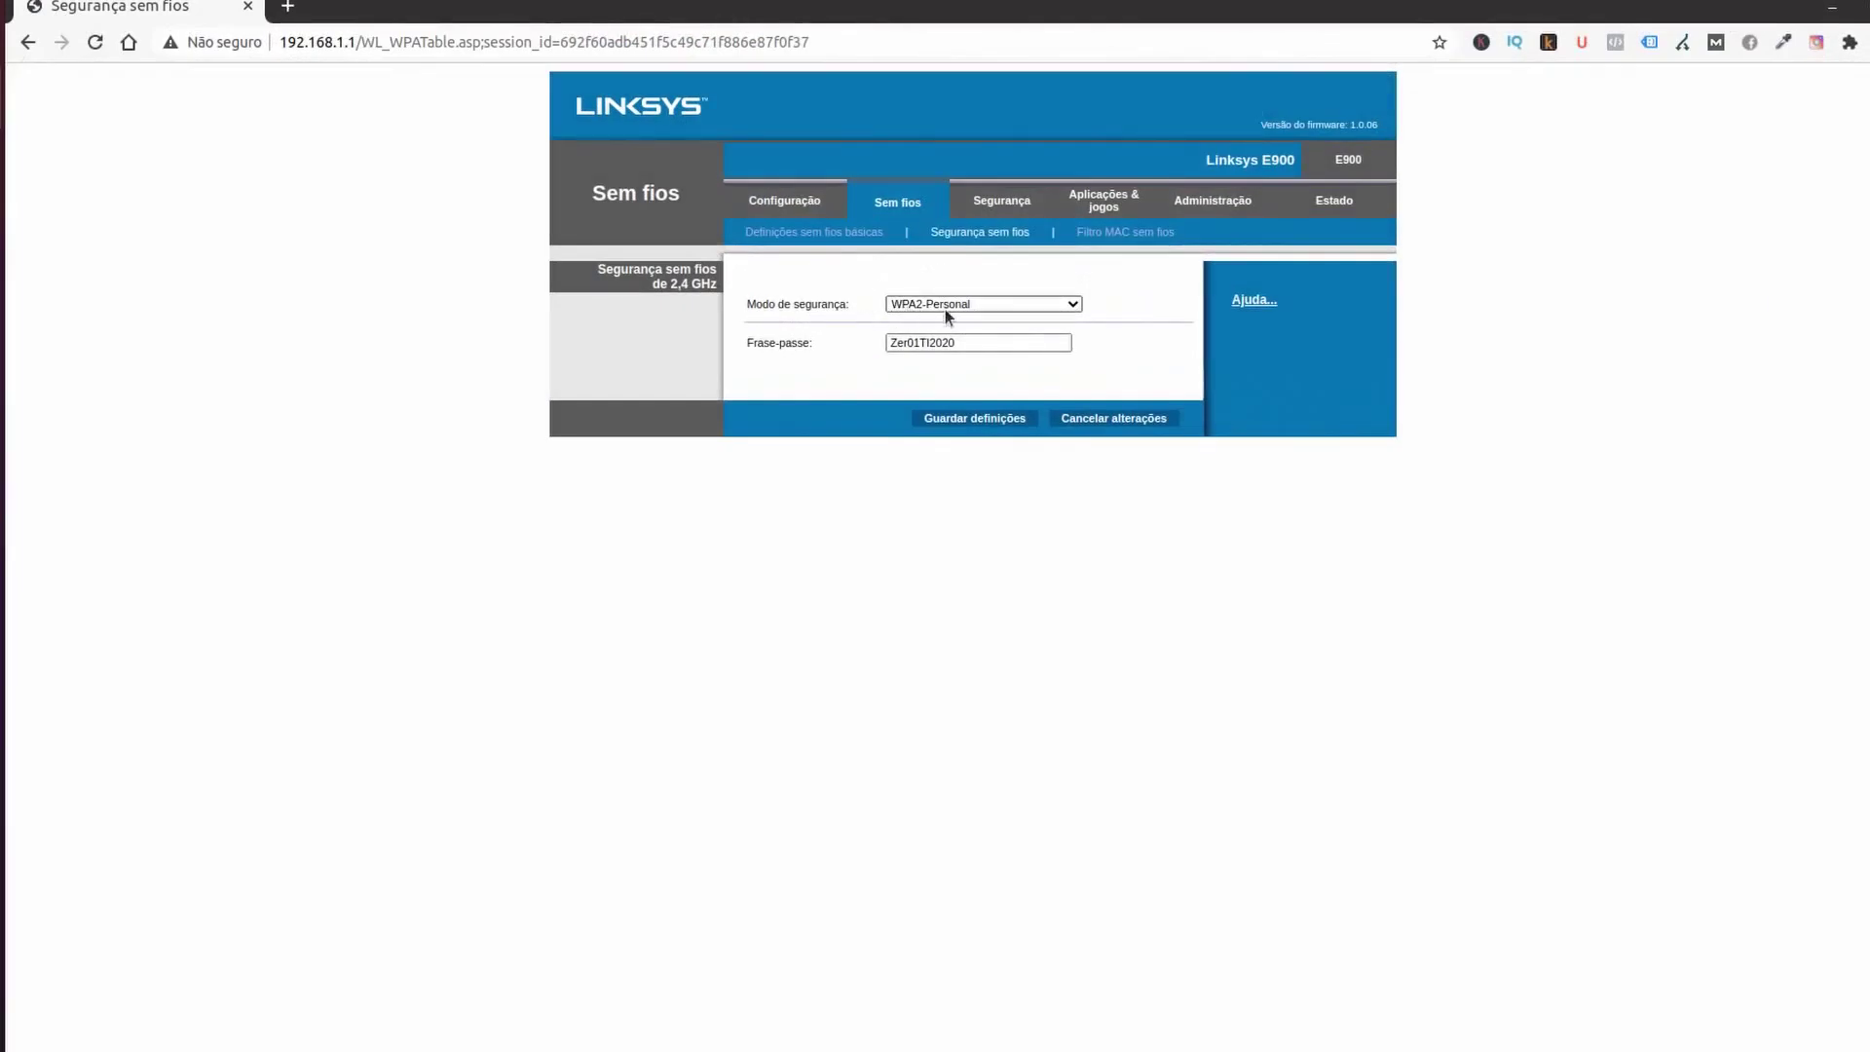
Step: Check the security mode list without changing it, then open Filtro MAC sem fios
left_click(991, 302)
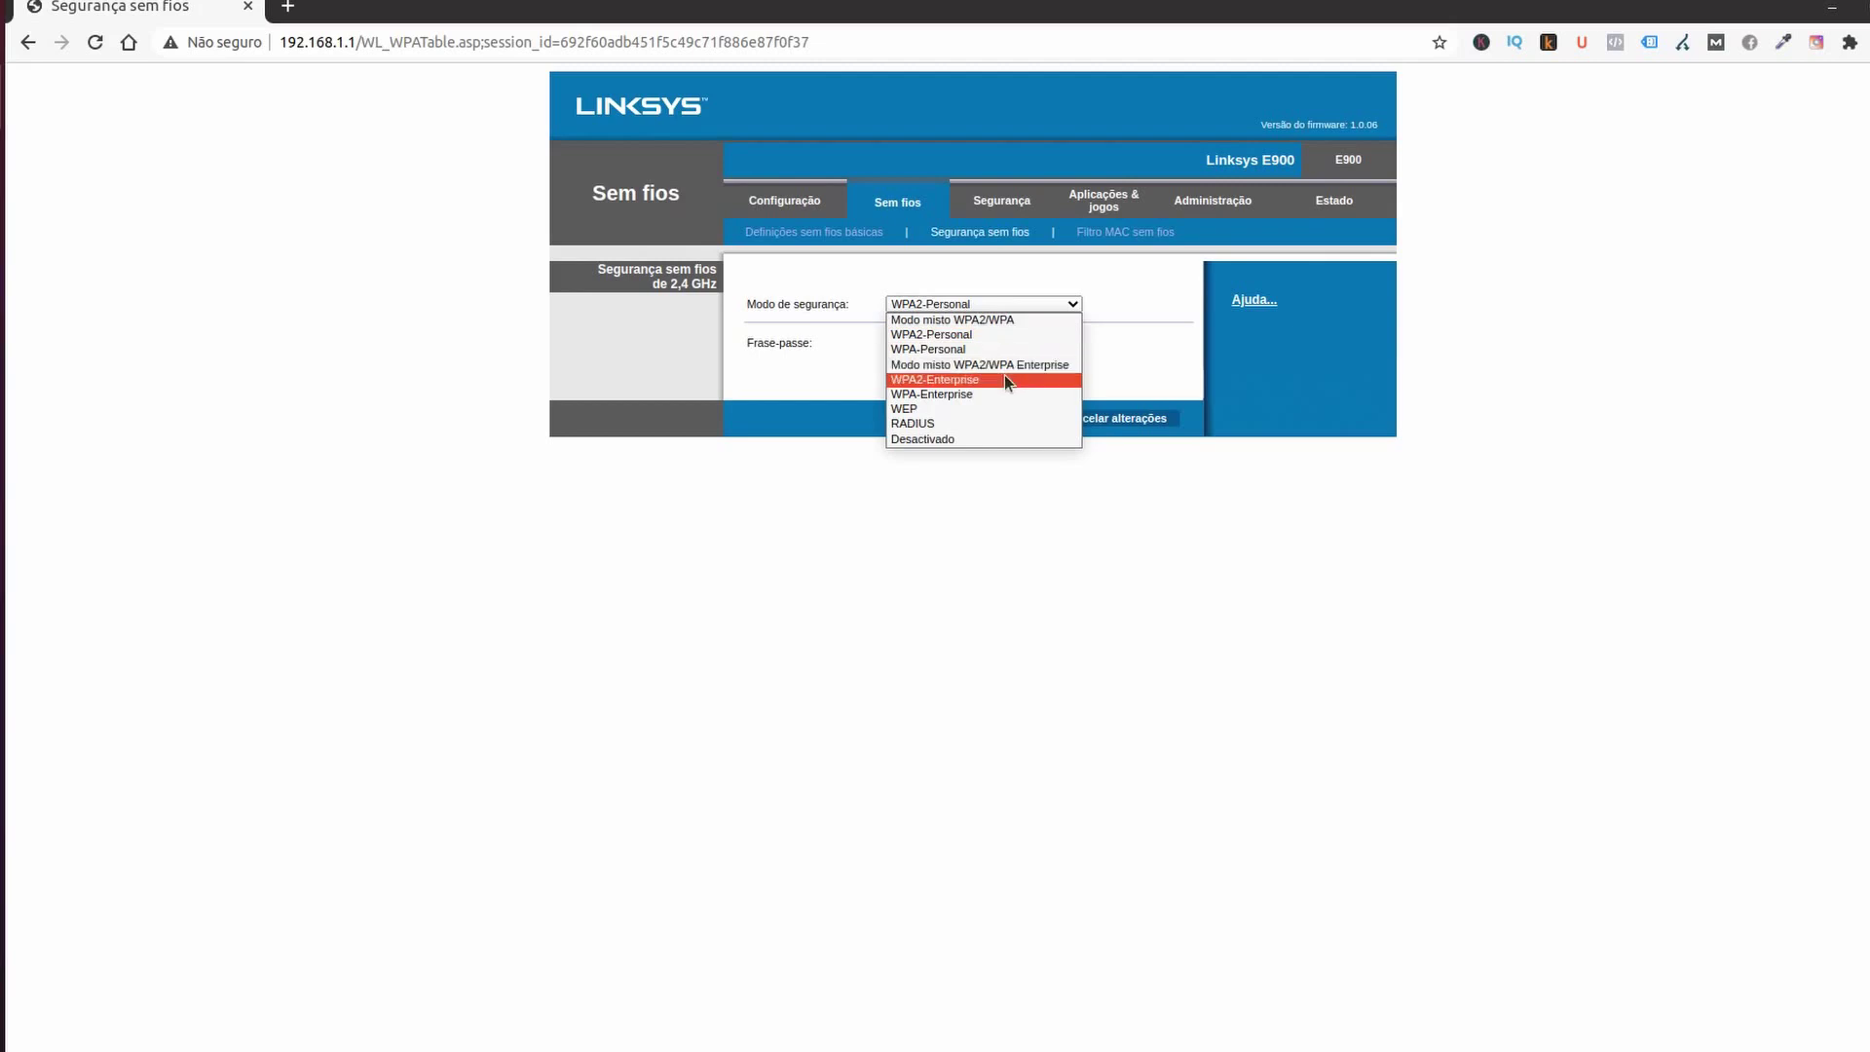
left_click(1124, 273)
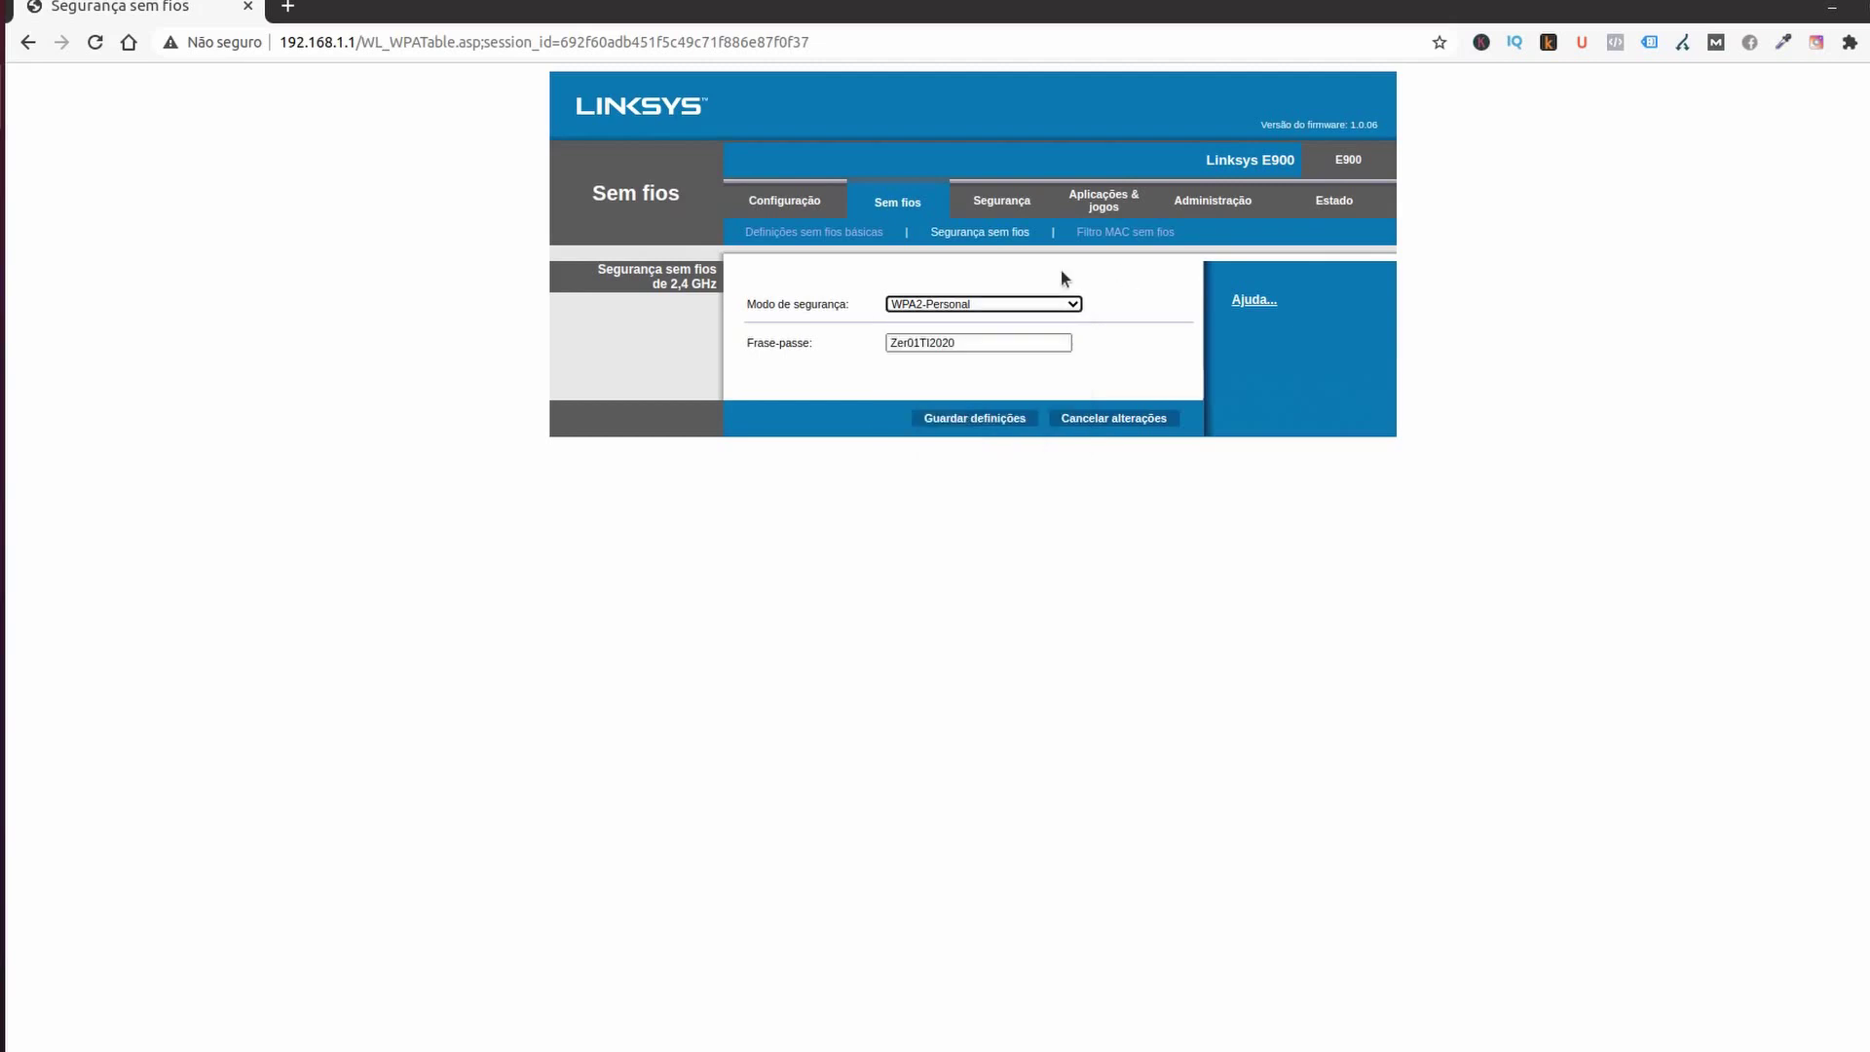
left_click(1143, 242)
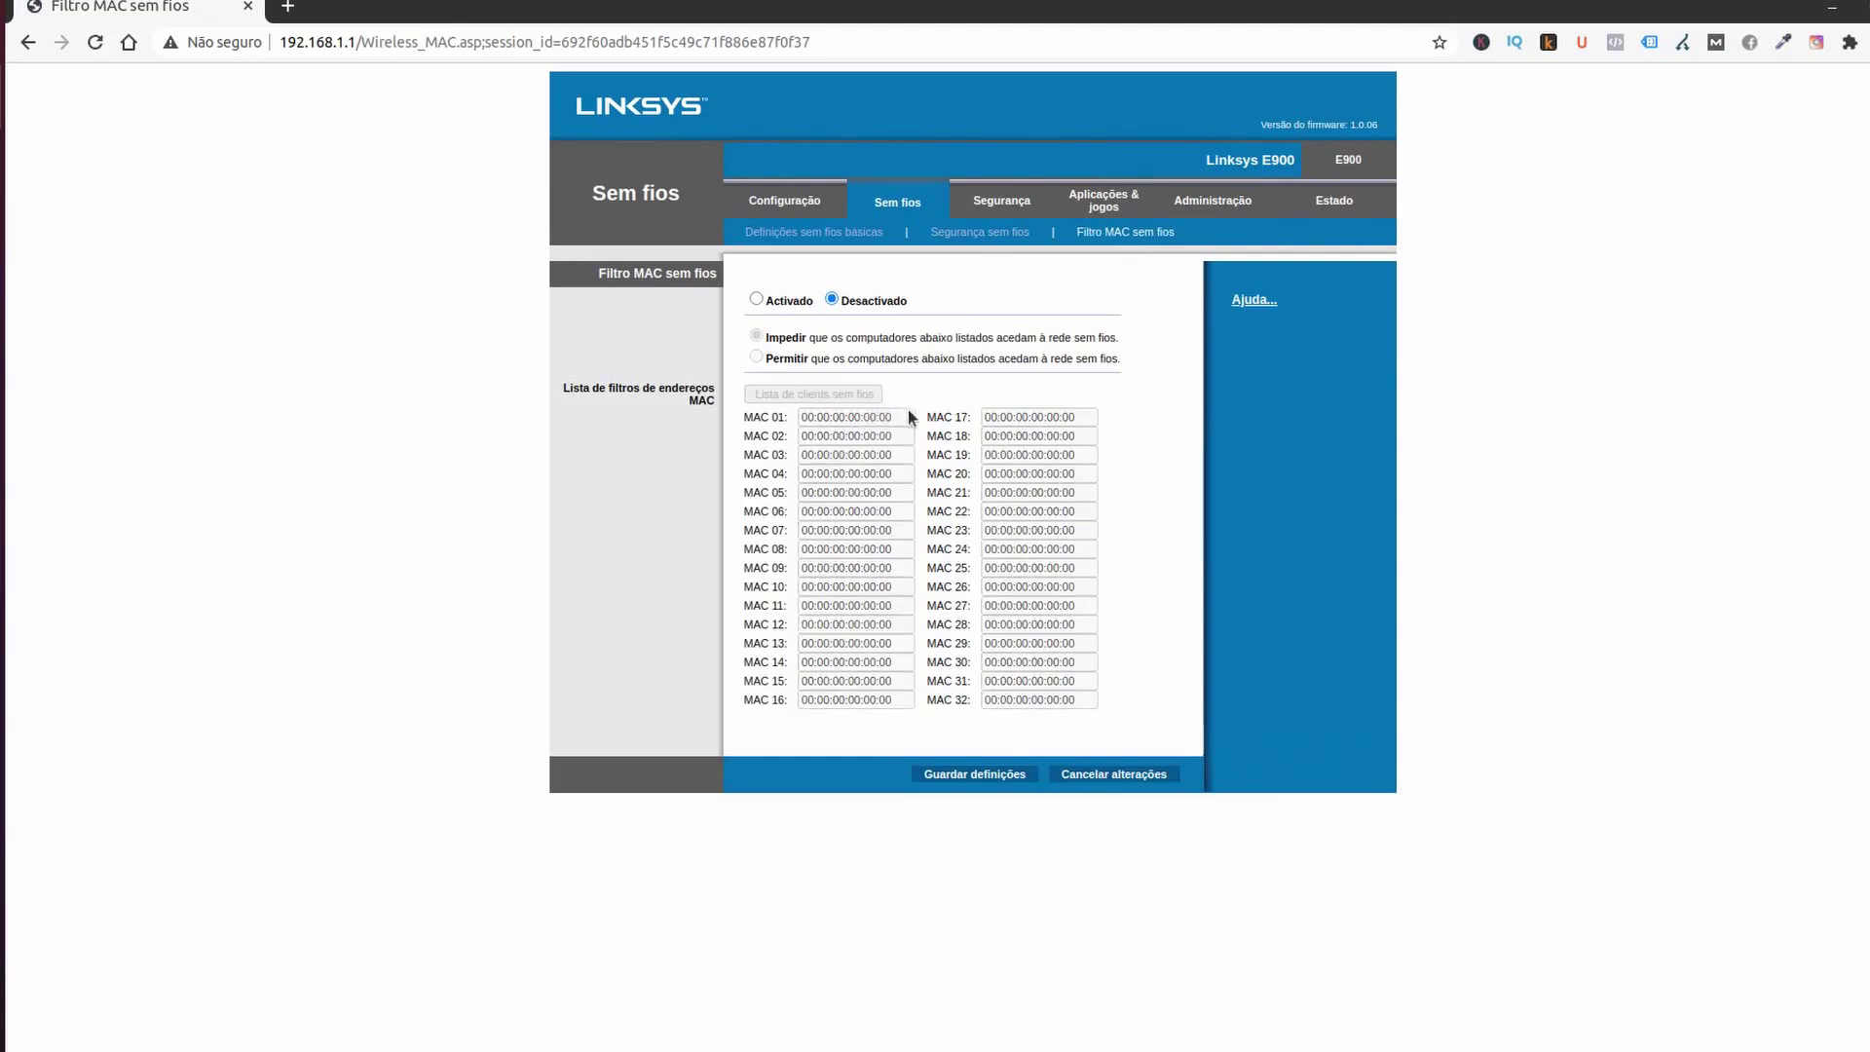
Step: Set IPv6 SPI firewall protection to Disabled on the Security page, save, and reach single-port forwarding
left_click(1004, 201)
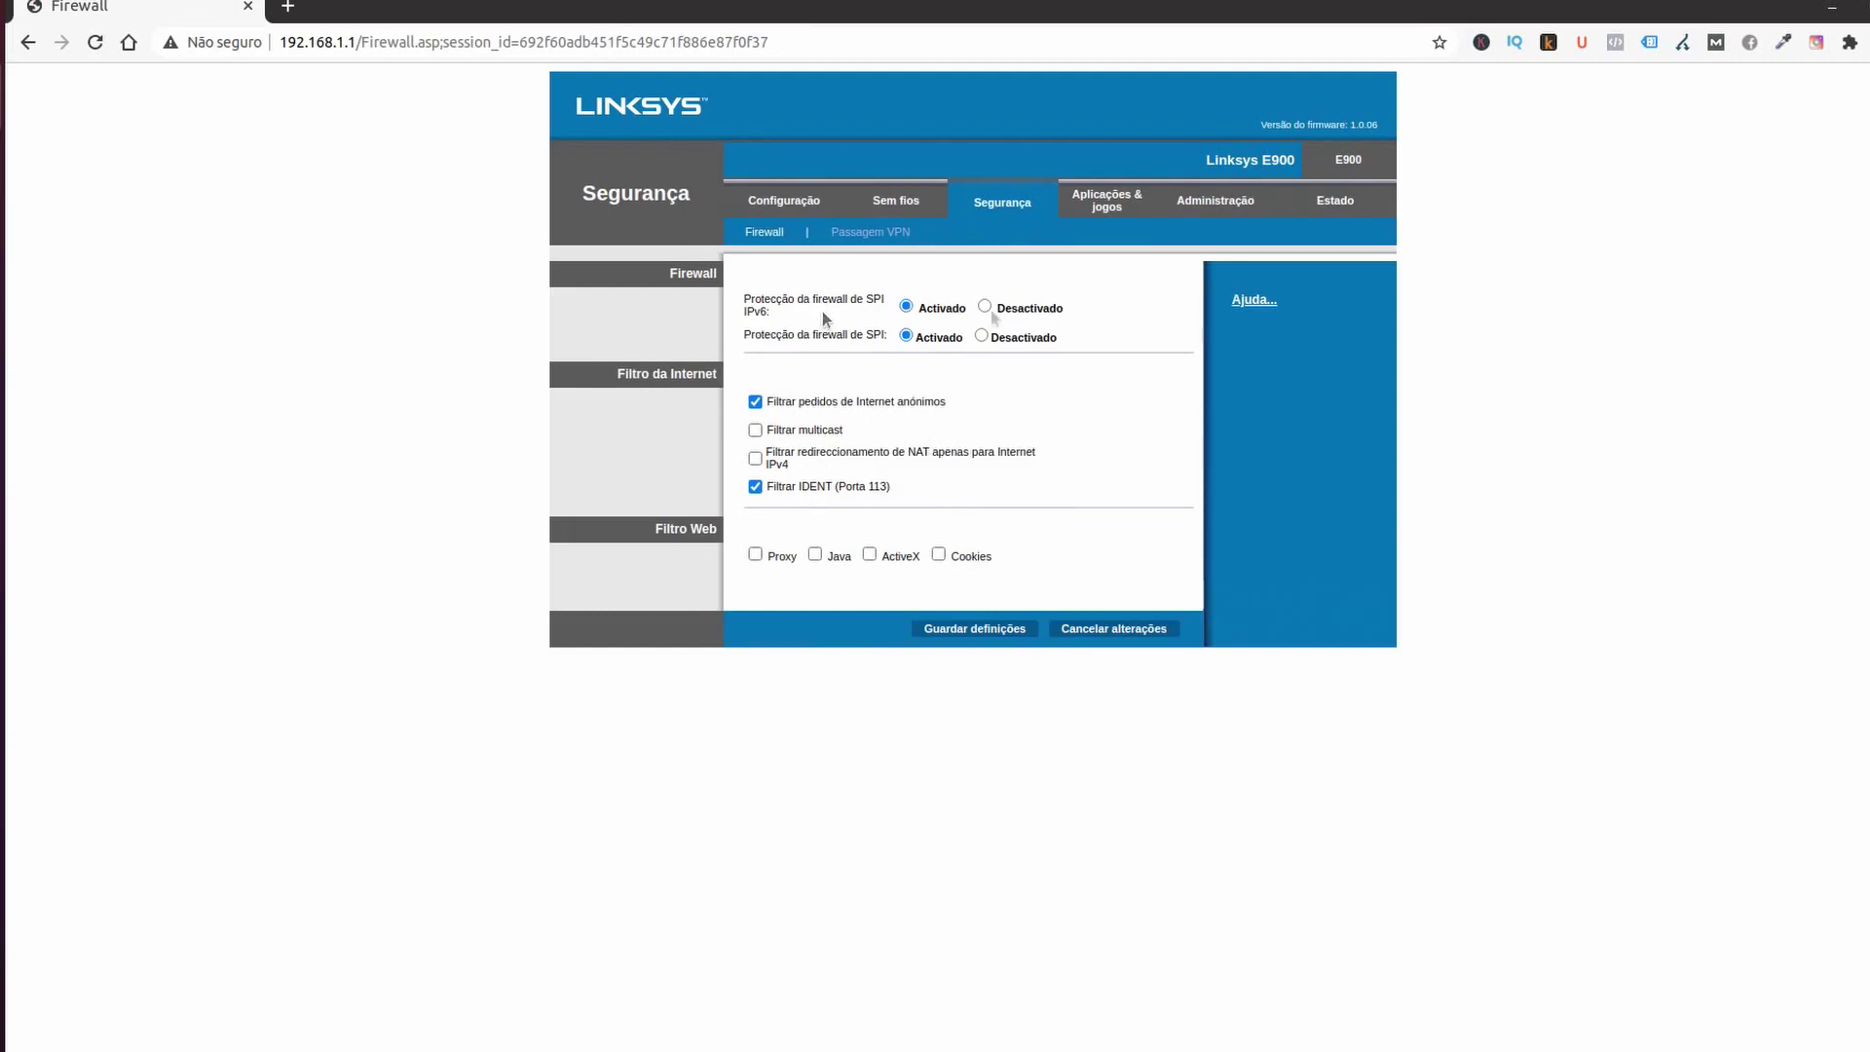
left_click(985, 307)
left_click(975, 629)
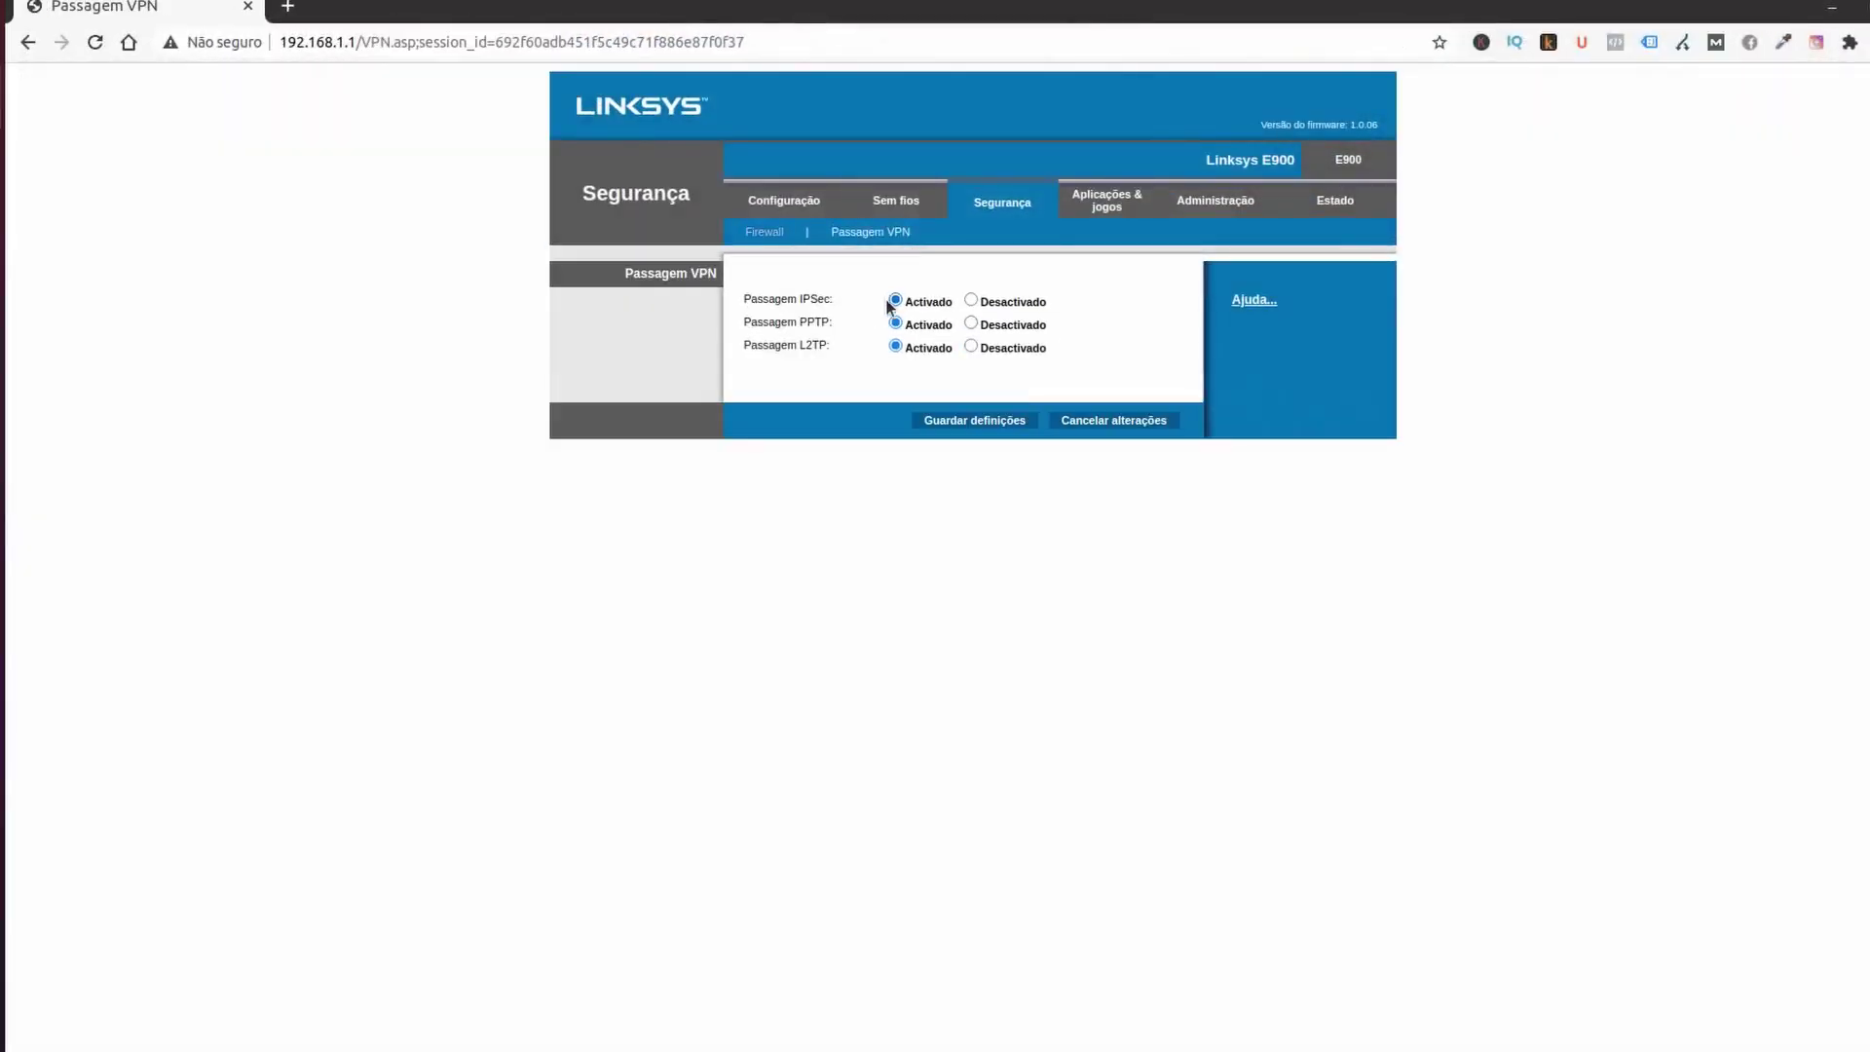
left_click(1109, 200)
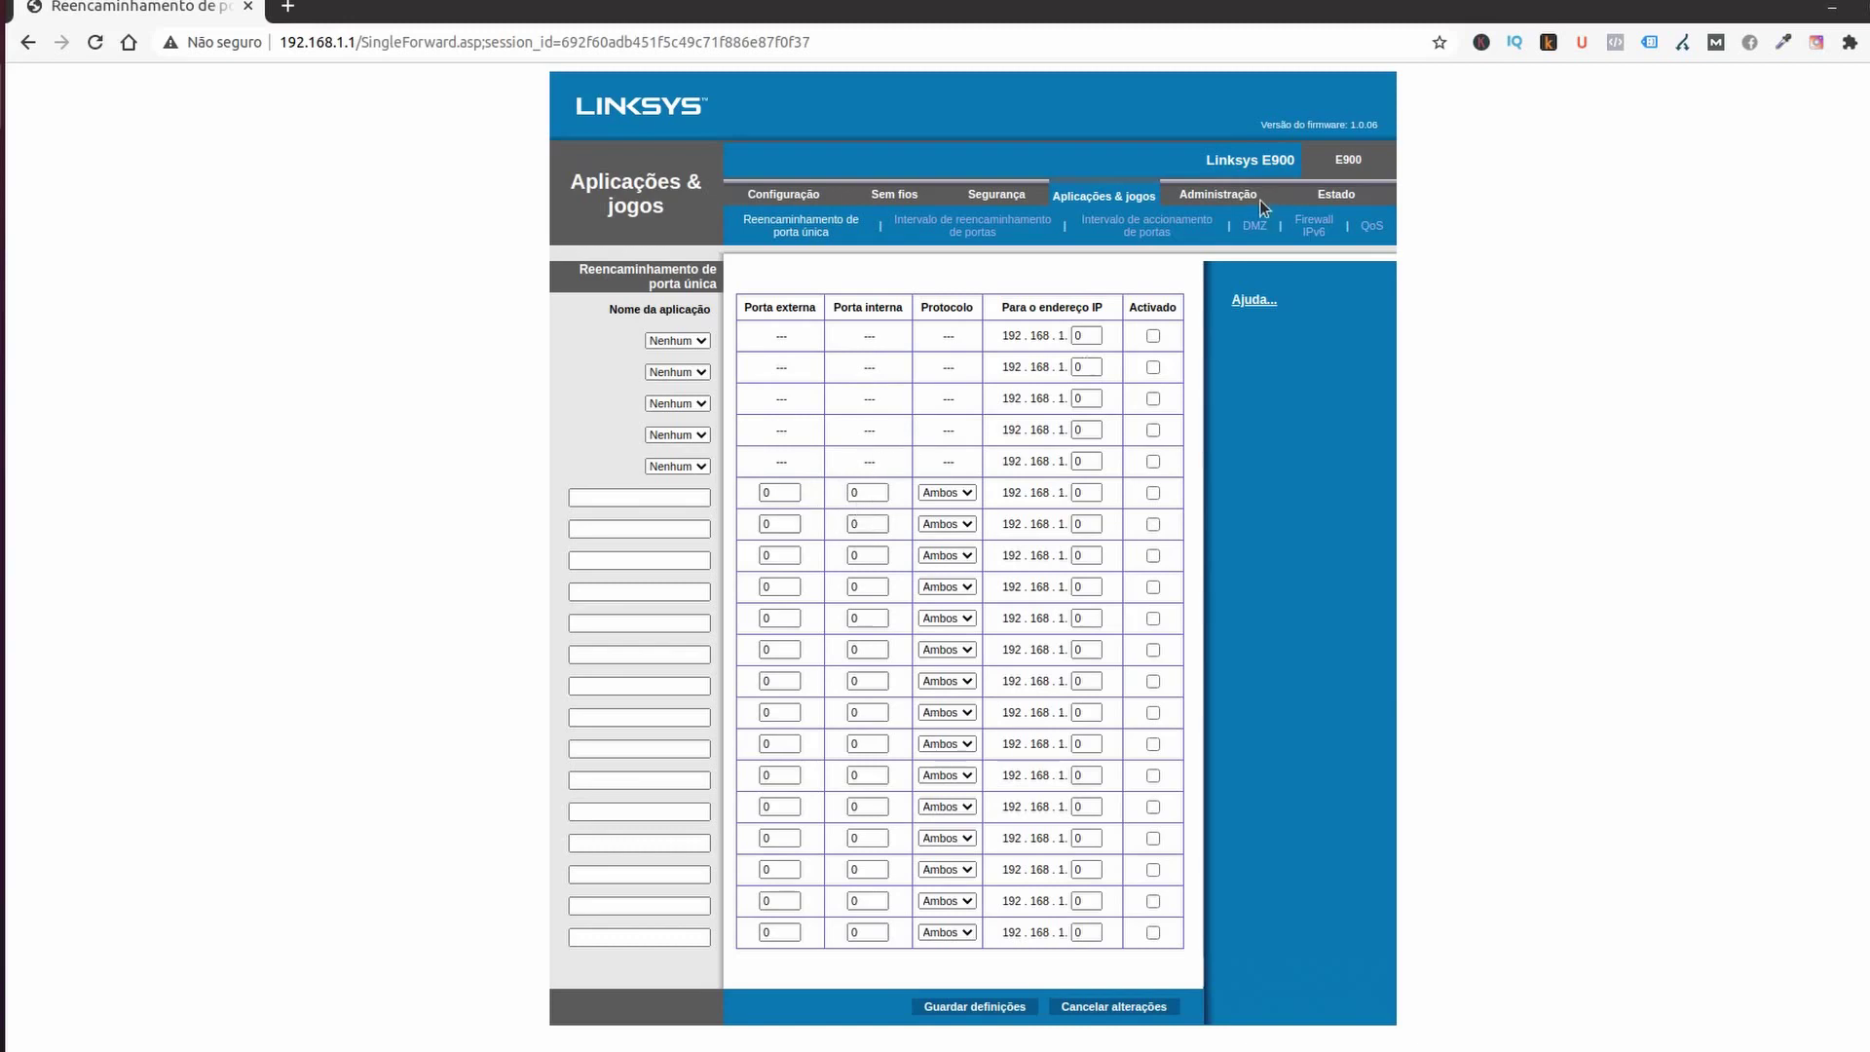
Step: On the Management page, enter and confirm a new router password, tick HTTPS access, and save
left_click(1230, 195)
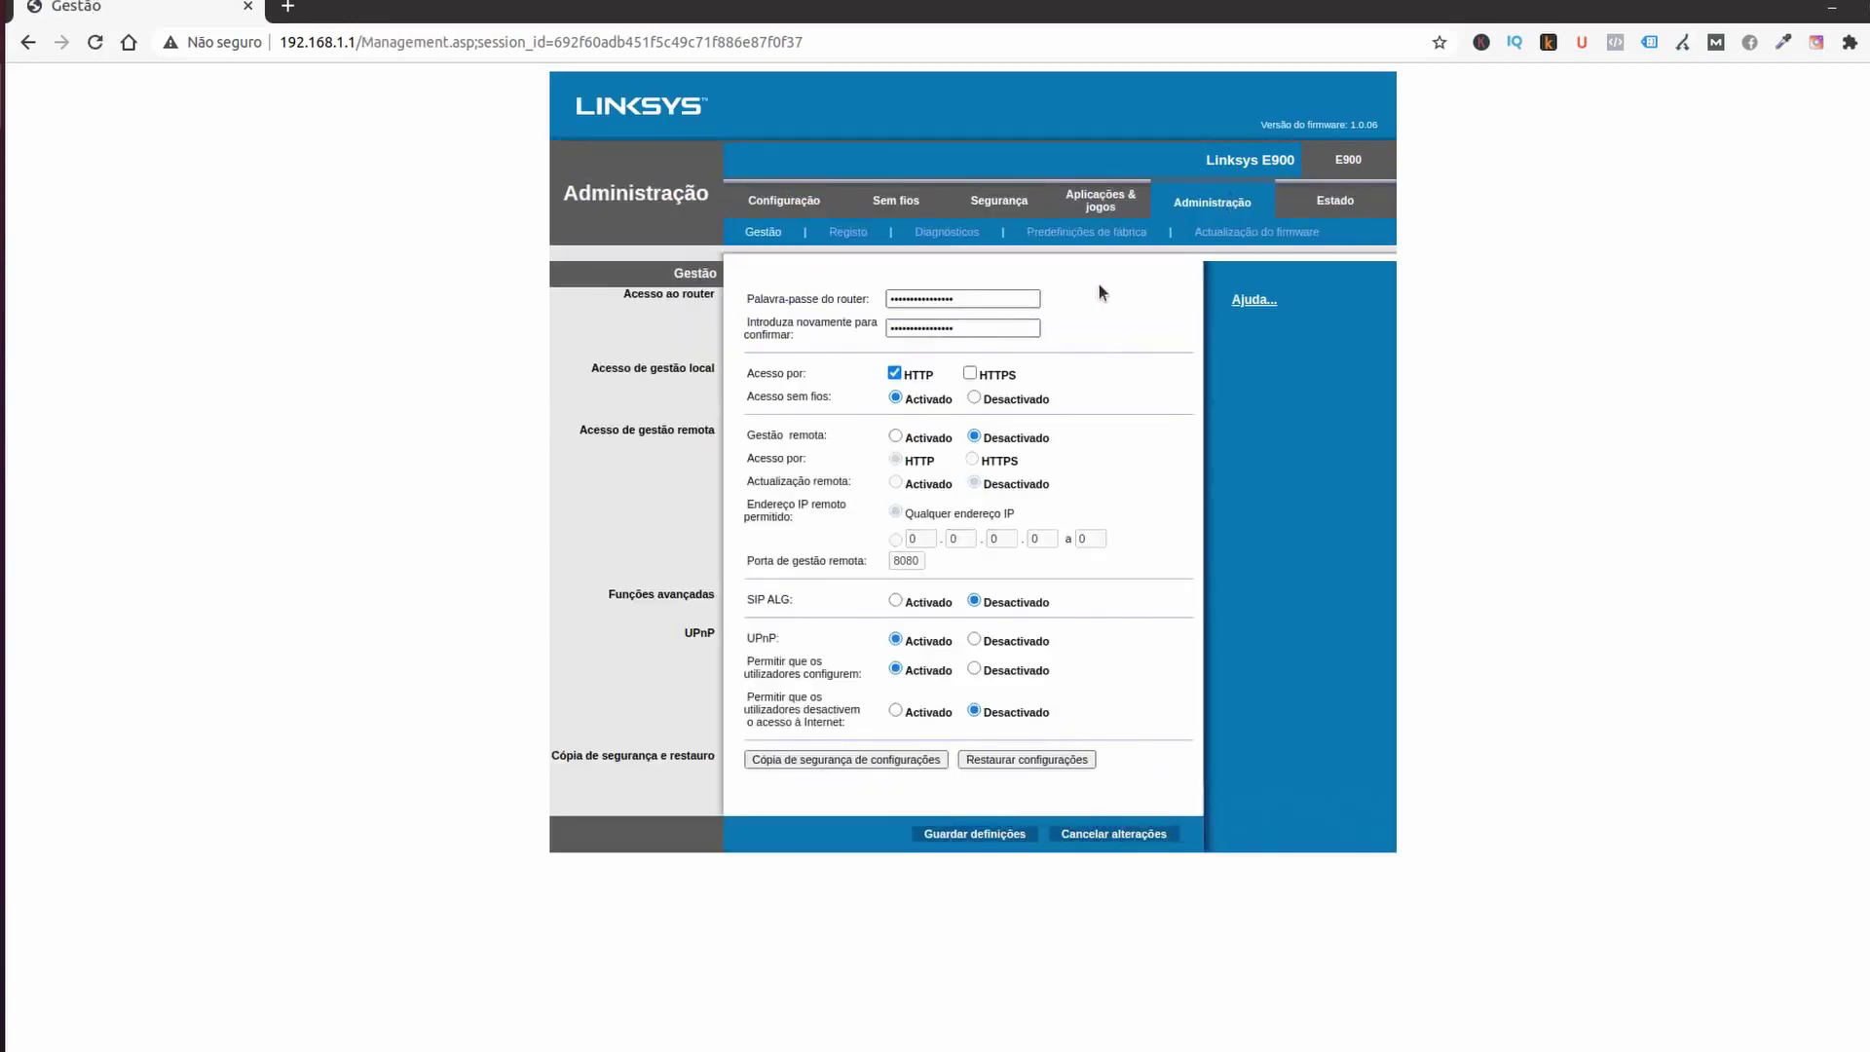
double_click(981, 297)
type("a")
key("BackSpace")
key("BackSpace")
type("aaaa")
key("Tab")
type("aaaaaaa")
left_click(968, 376)
left_click(988, 834)
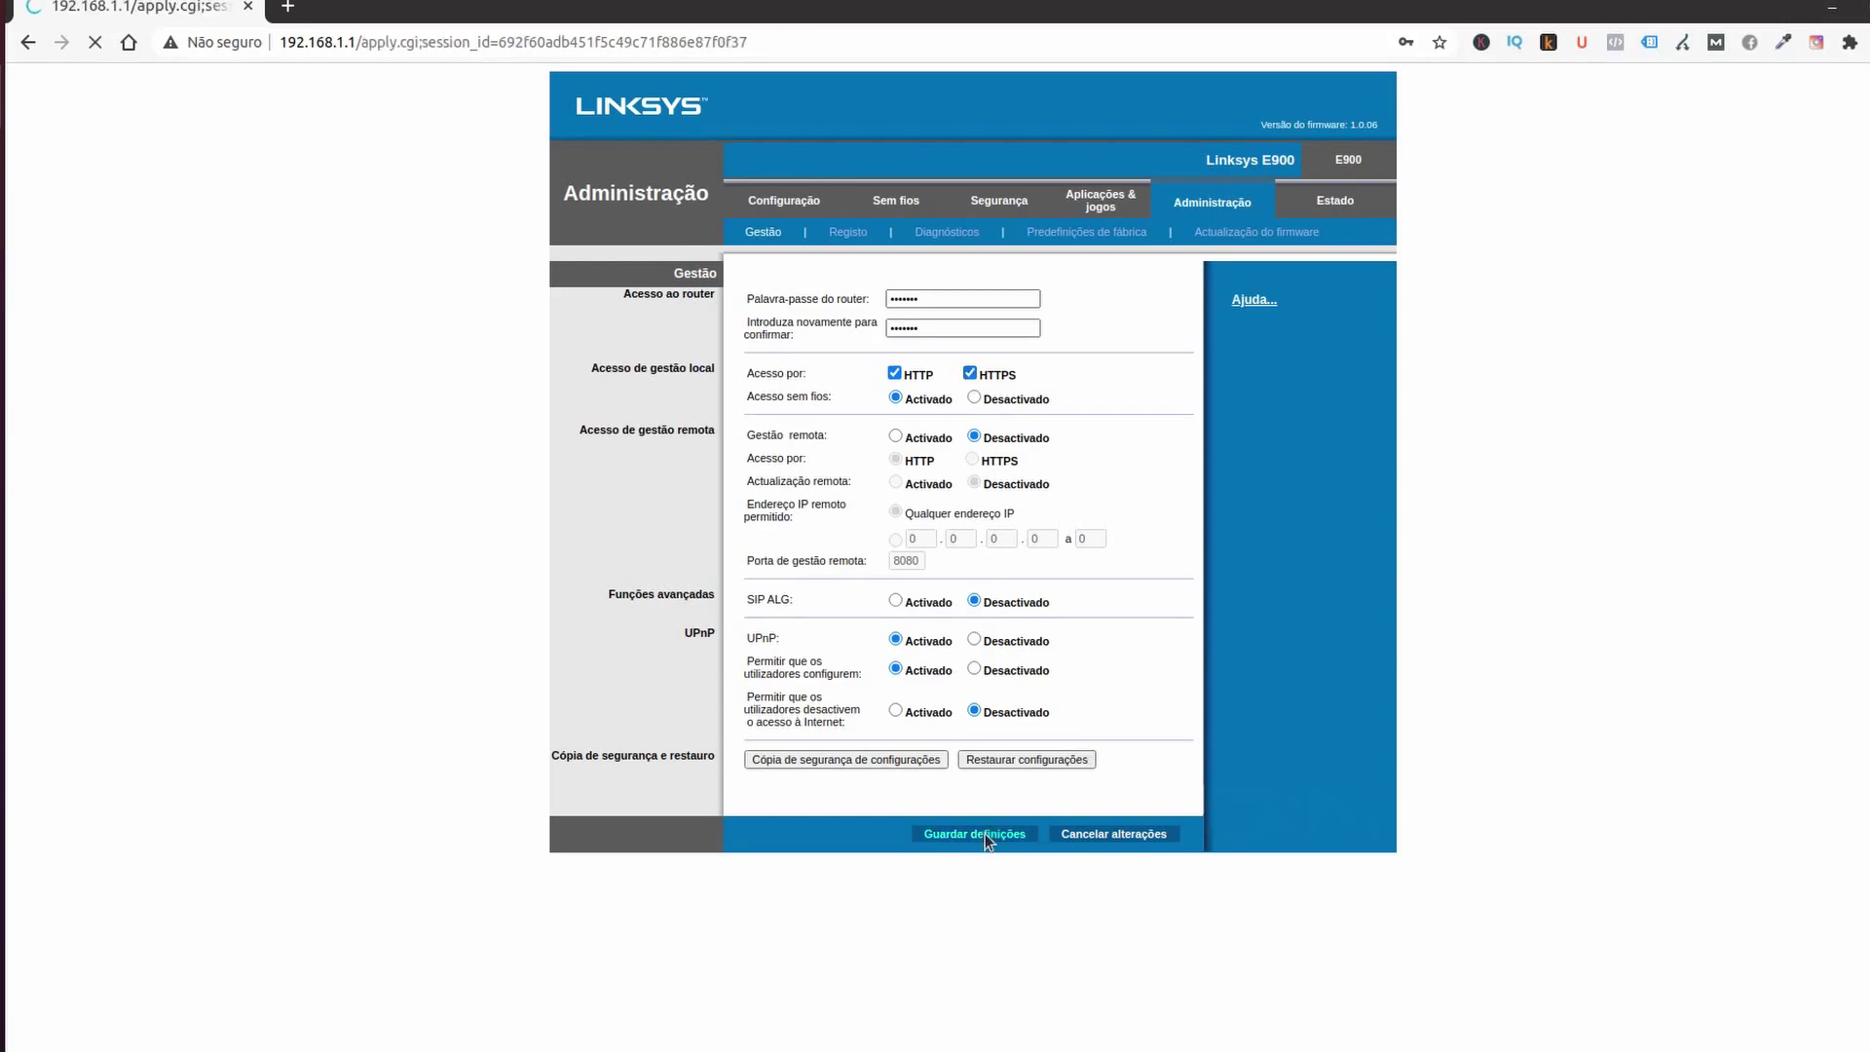
Step: Log in with the administrator username and password, then re-enter the username after the invalid-login error
left_click(985, 300)
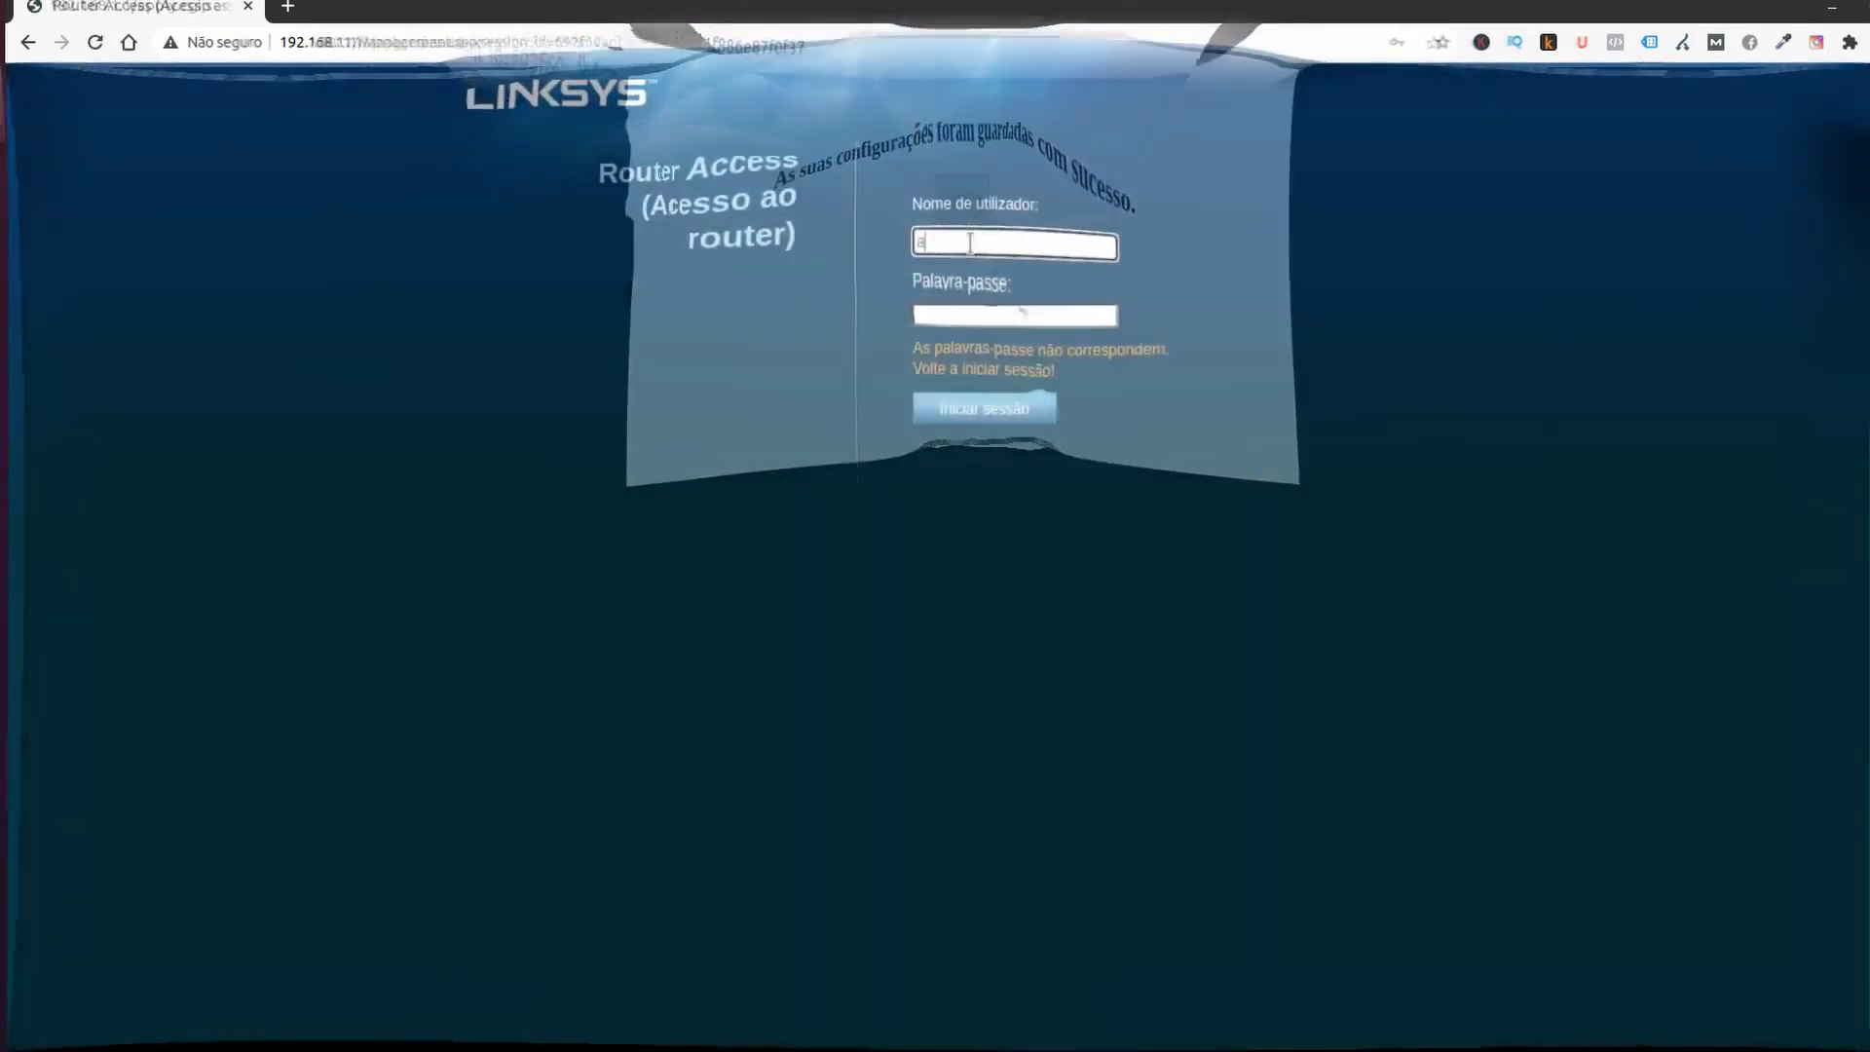
left_click(969, 274)
key("Tab")
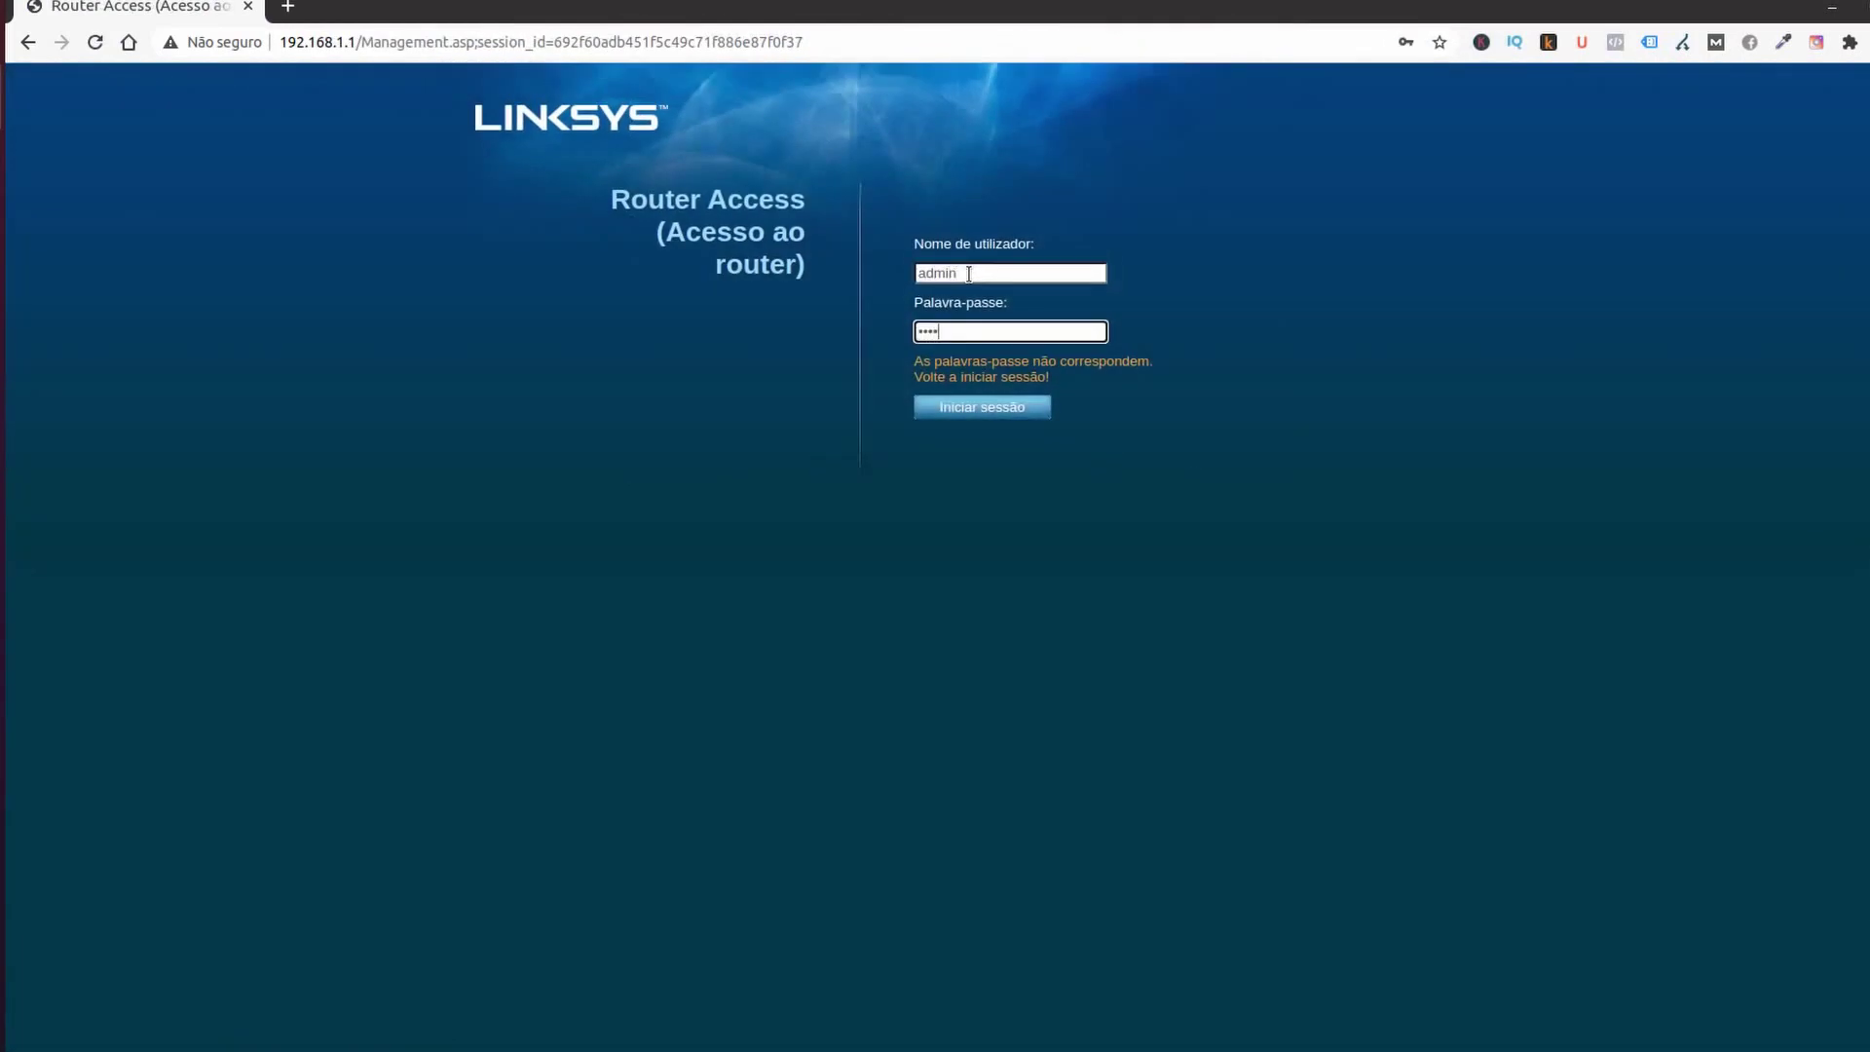
key("Return")
left_click(957, 282)
type("admi")
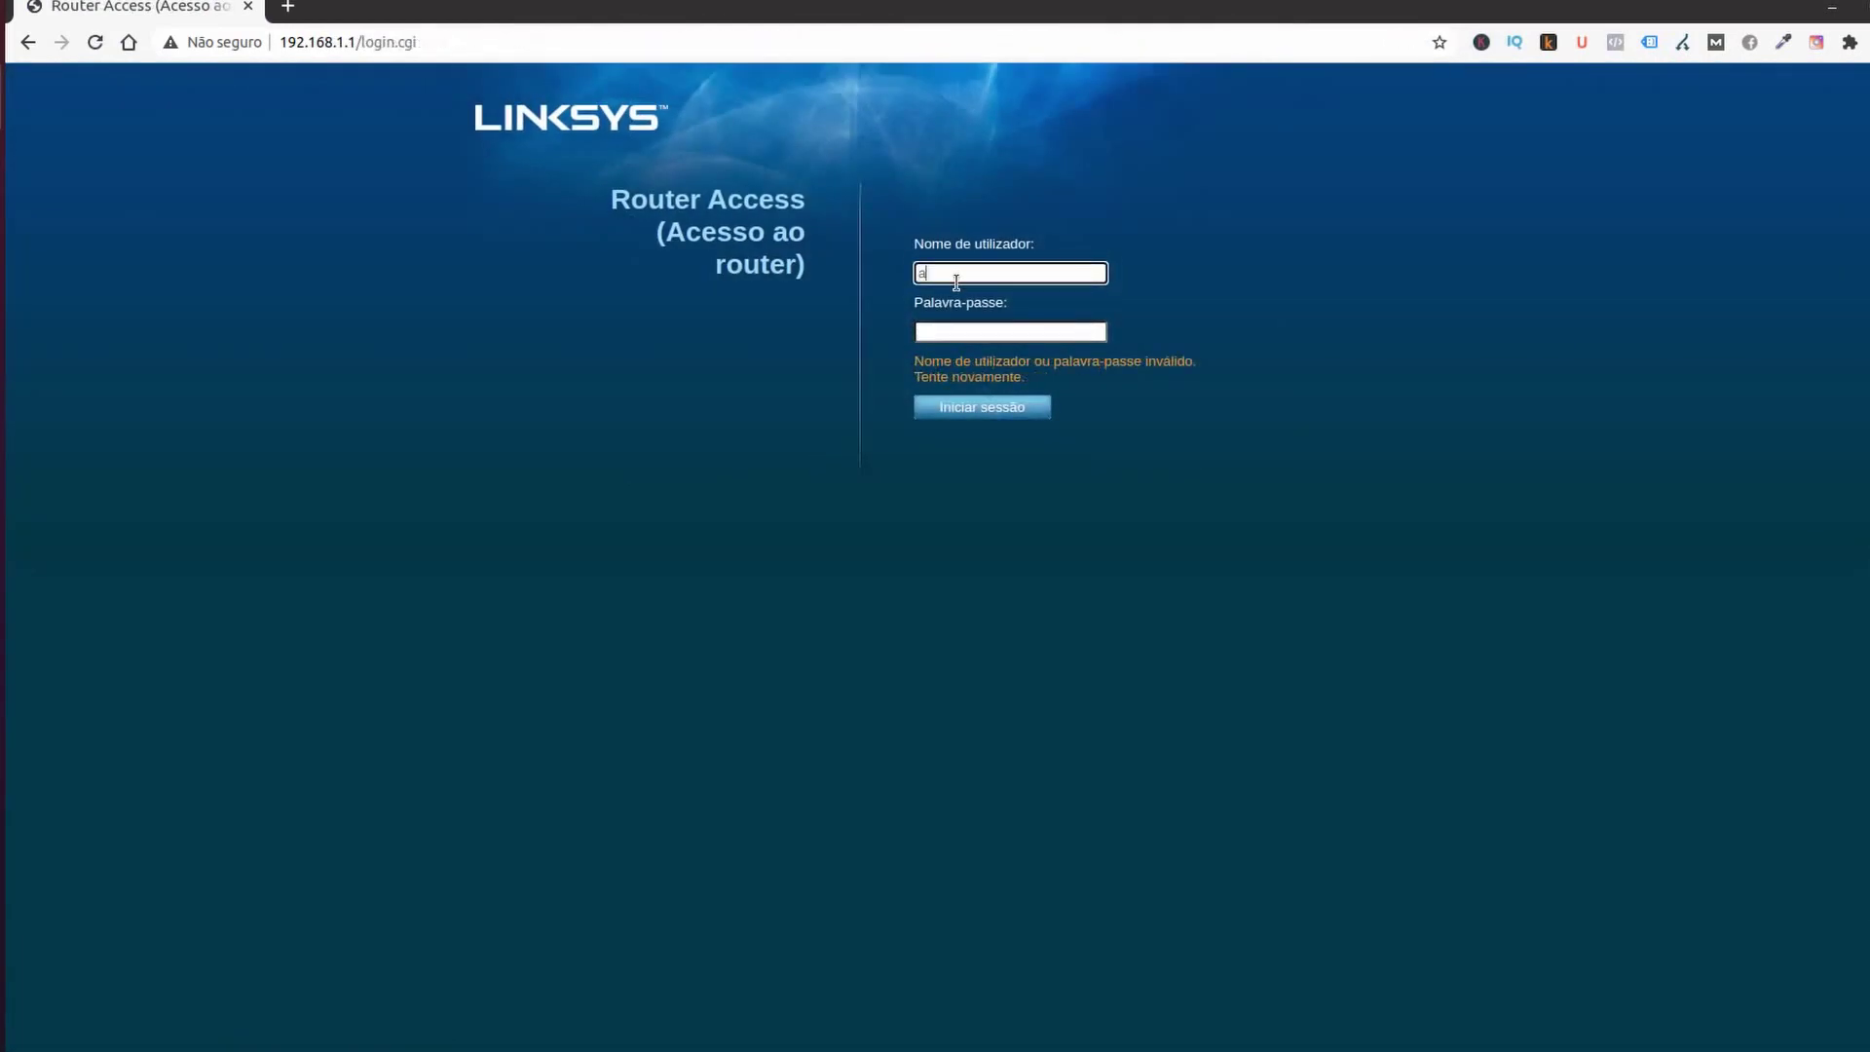
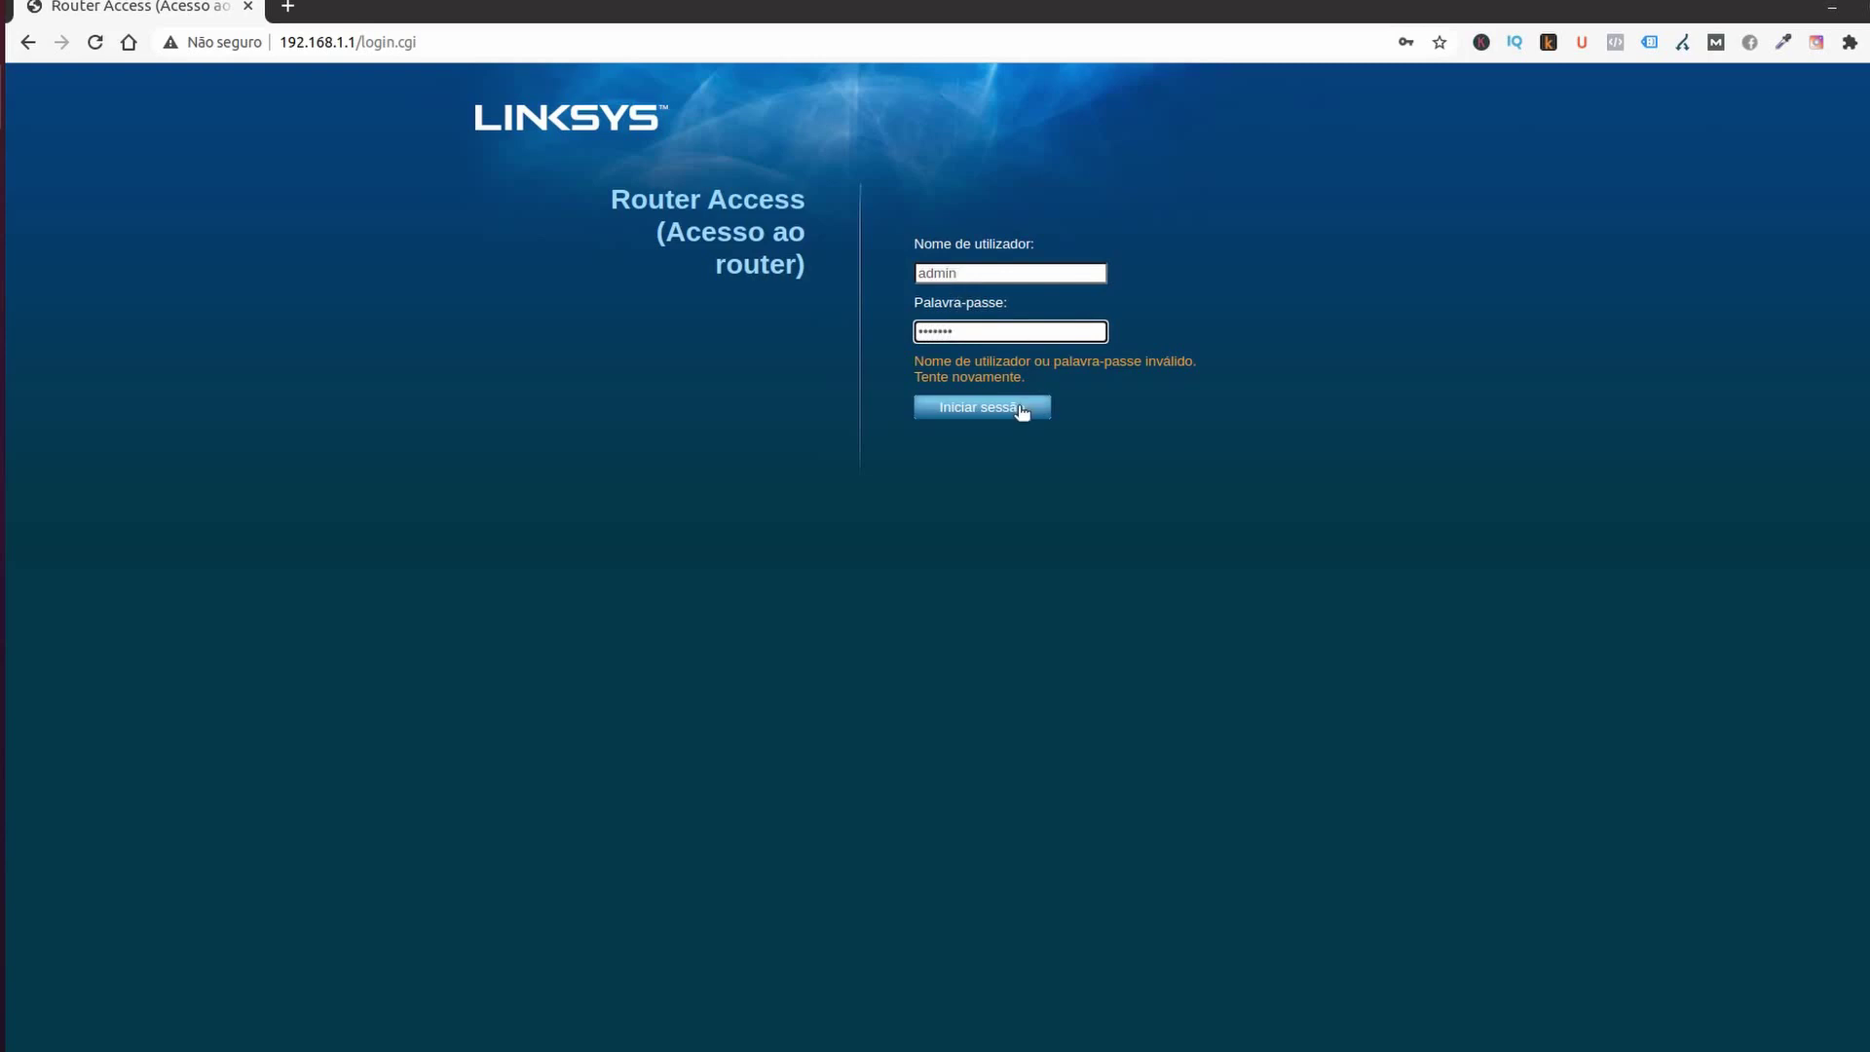
Step: Sign in, check the WPA2-Personal wireless security, then go back to basic wireless settings
left_click(1017, 407)
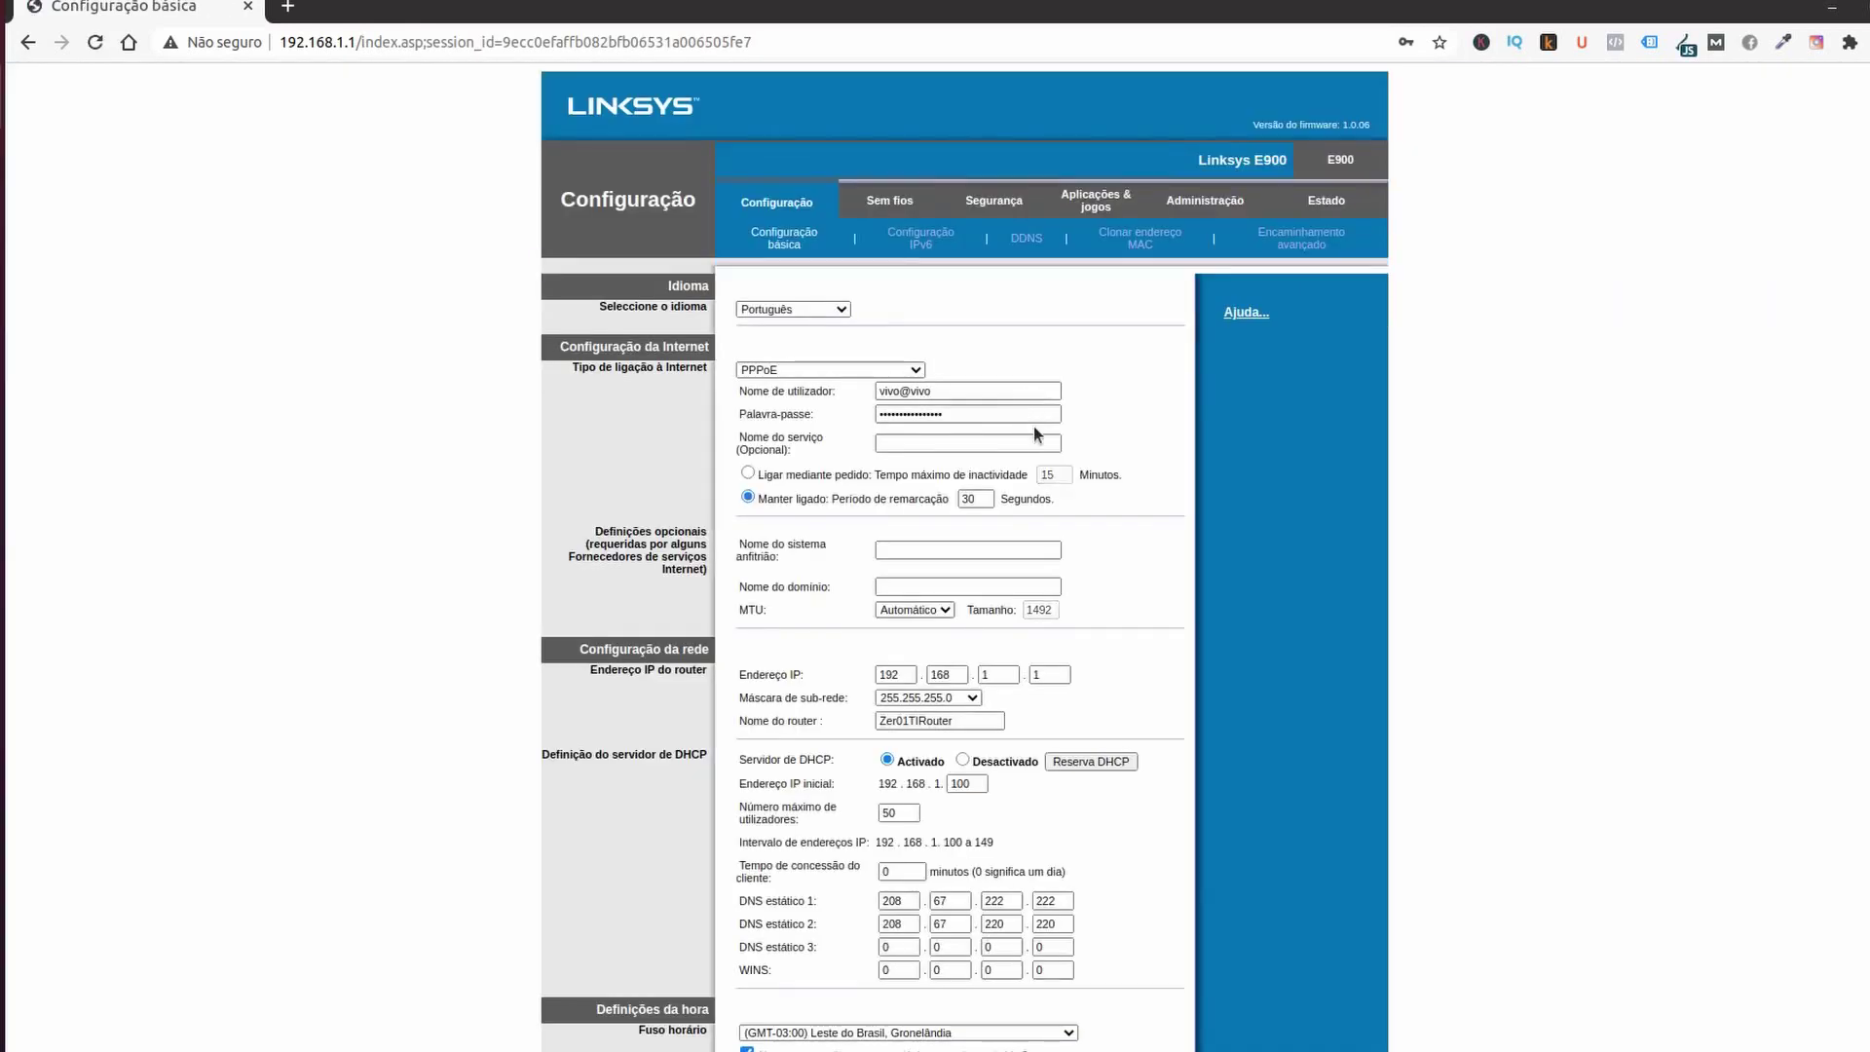
left_click(894, 200)
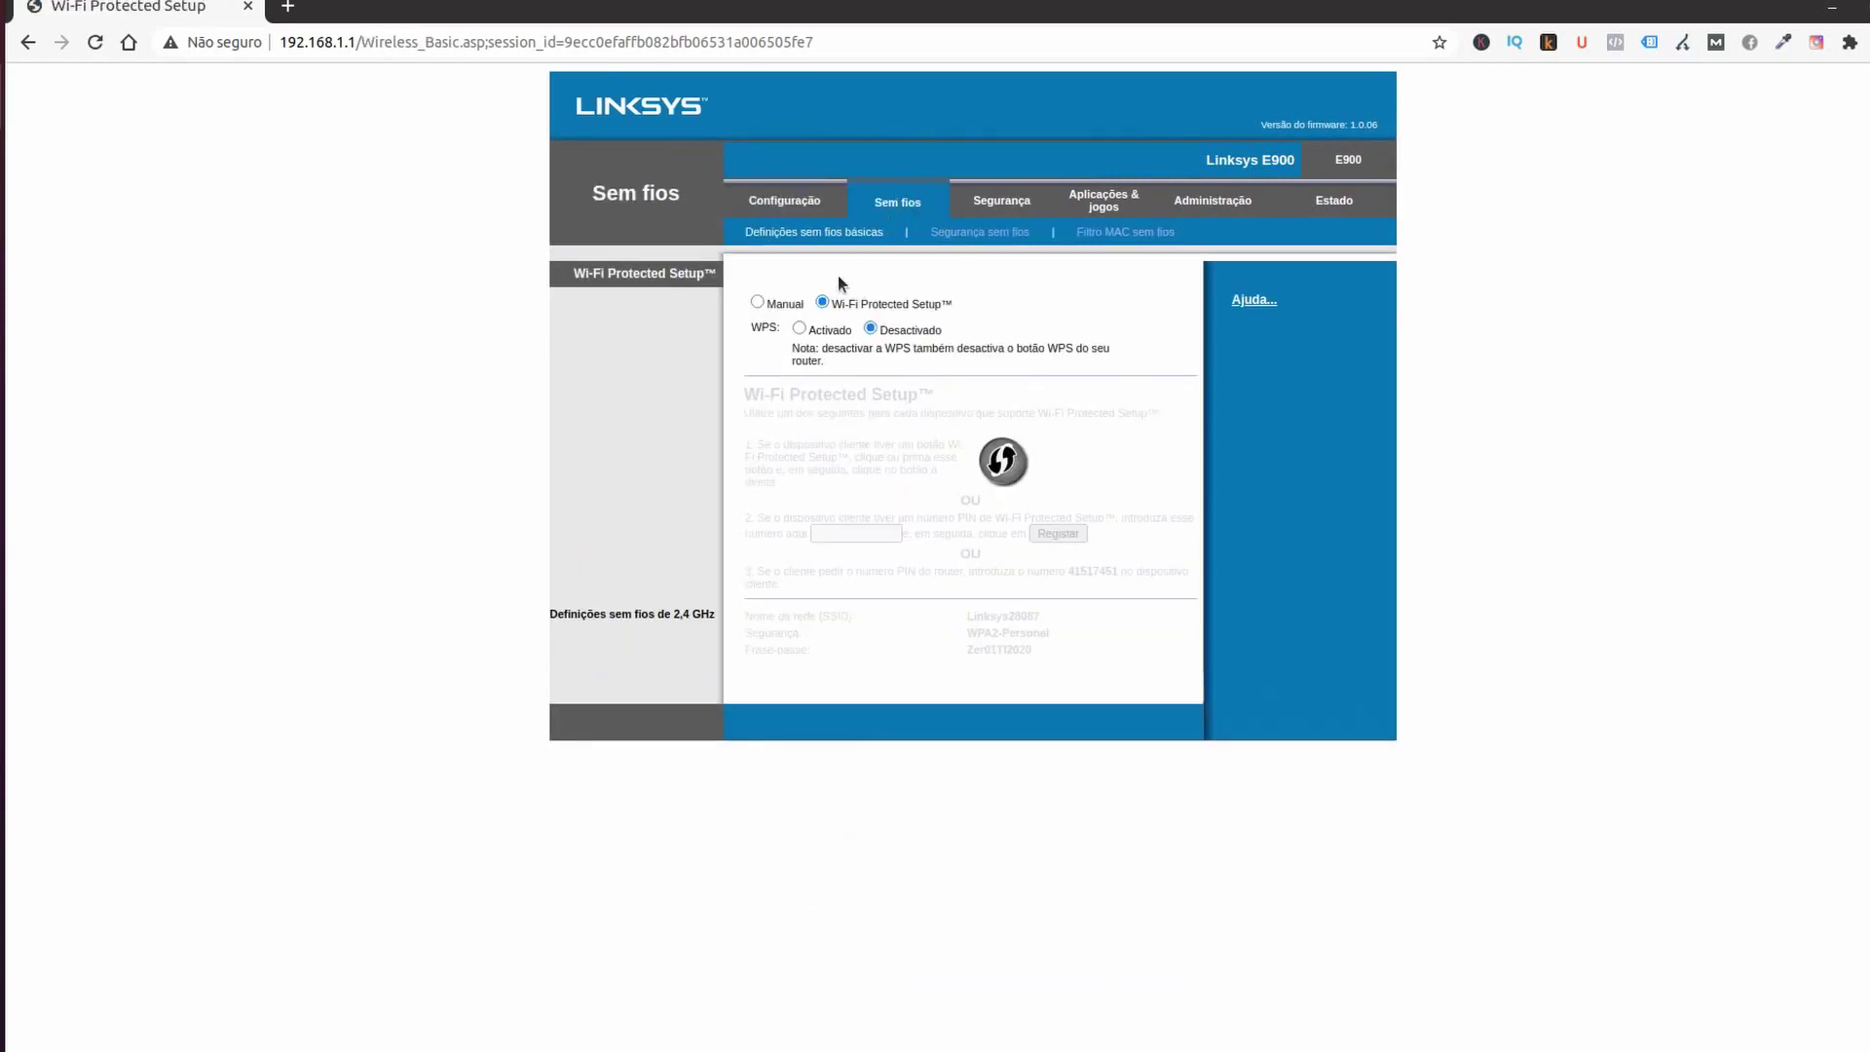
left_click(969, 234)
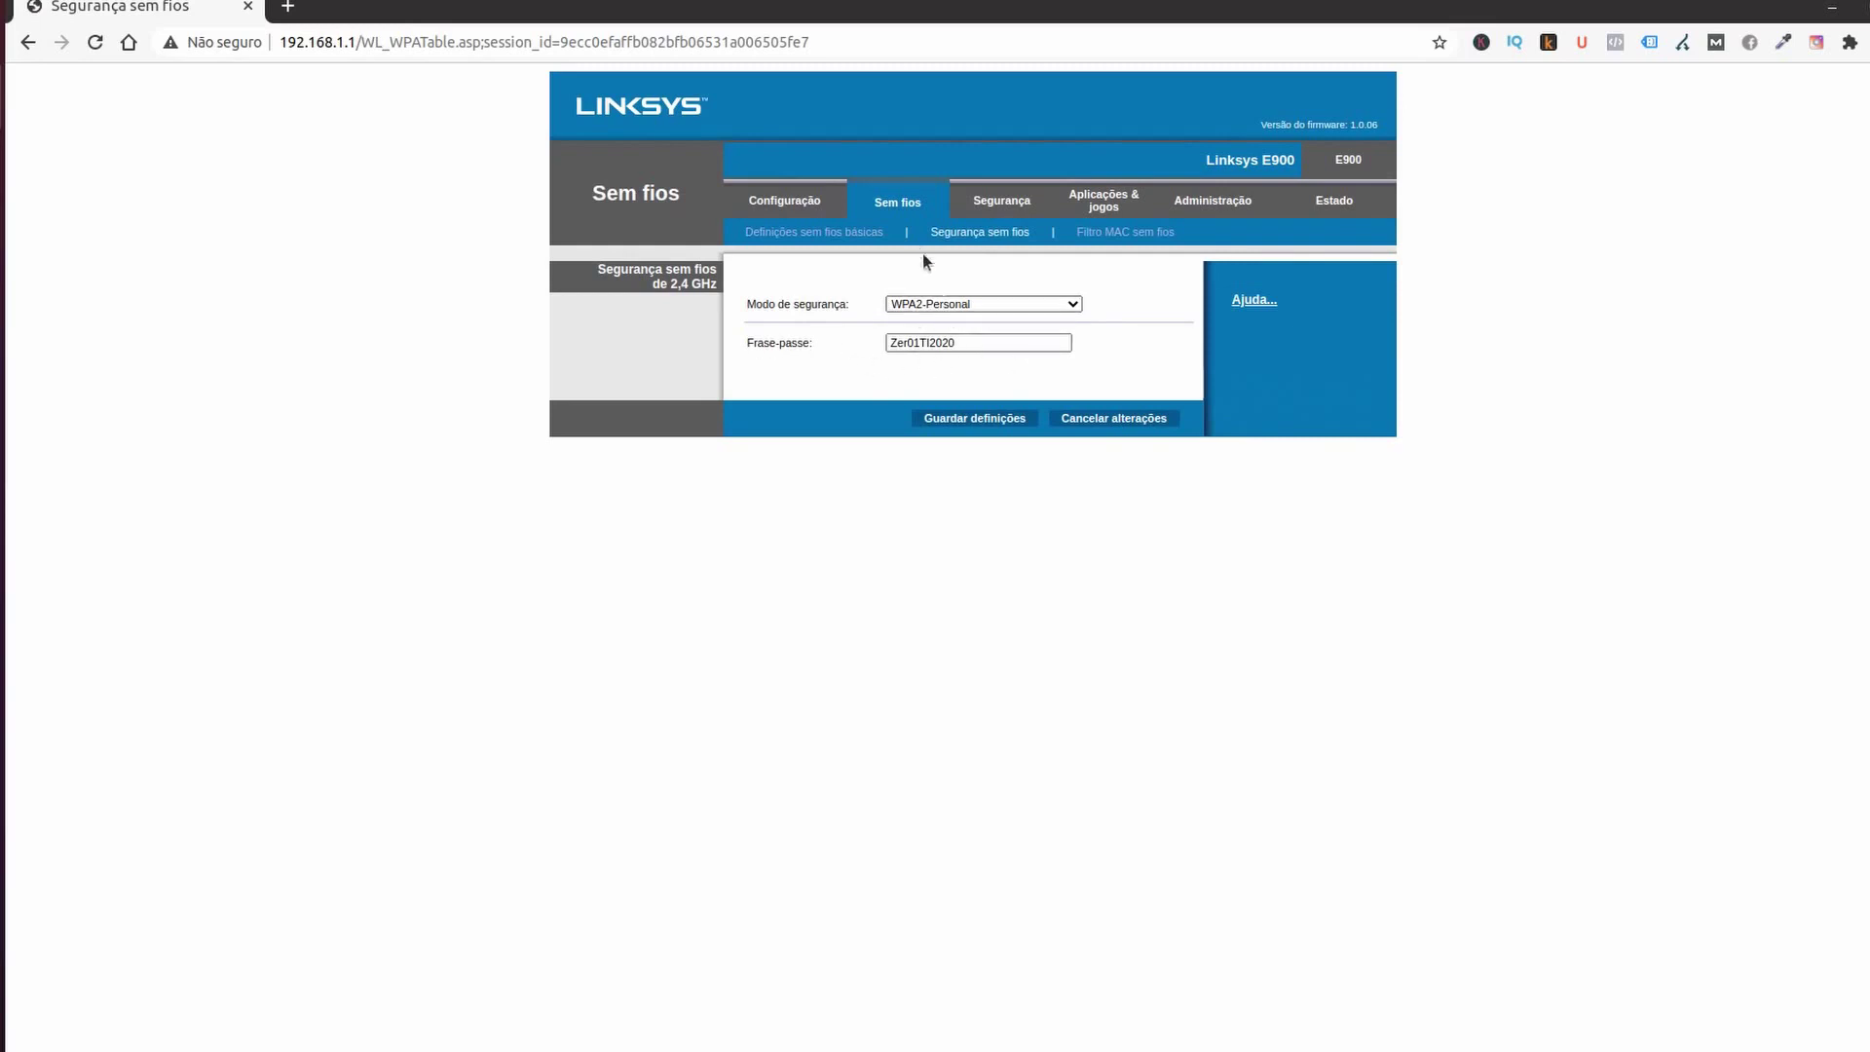
left_click(898, 203)
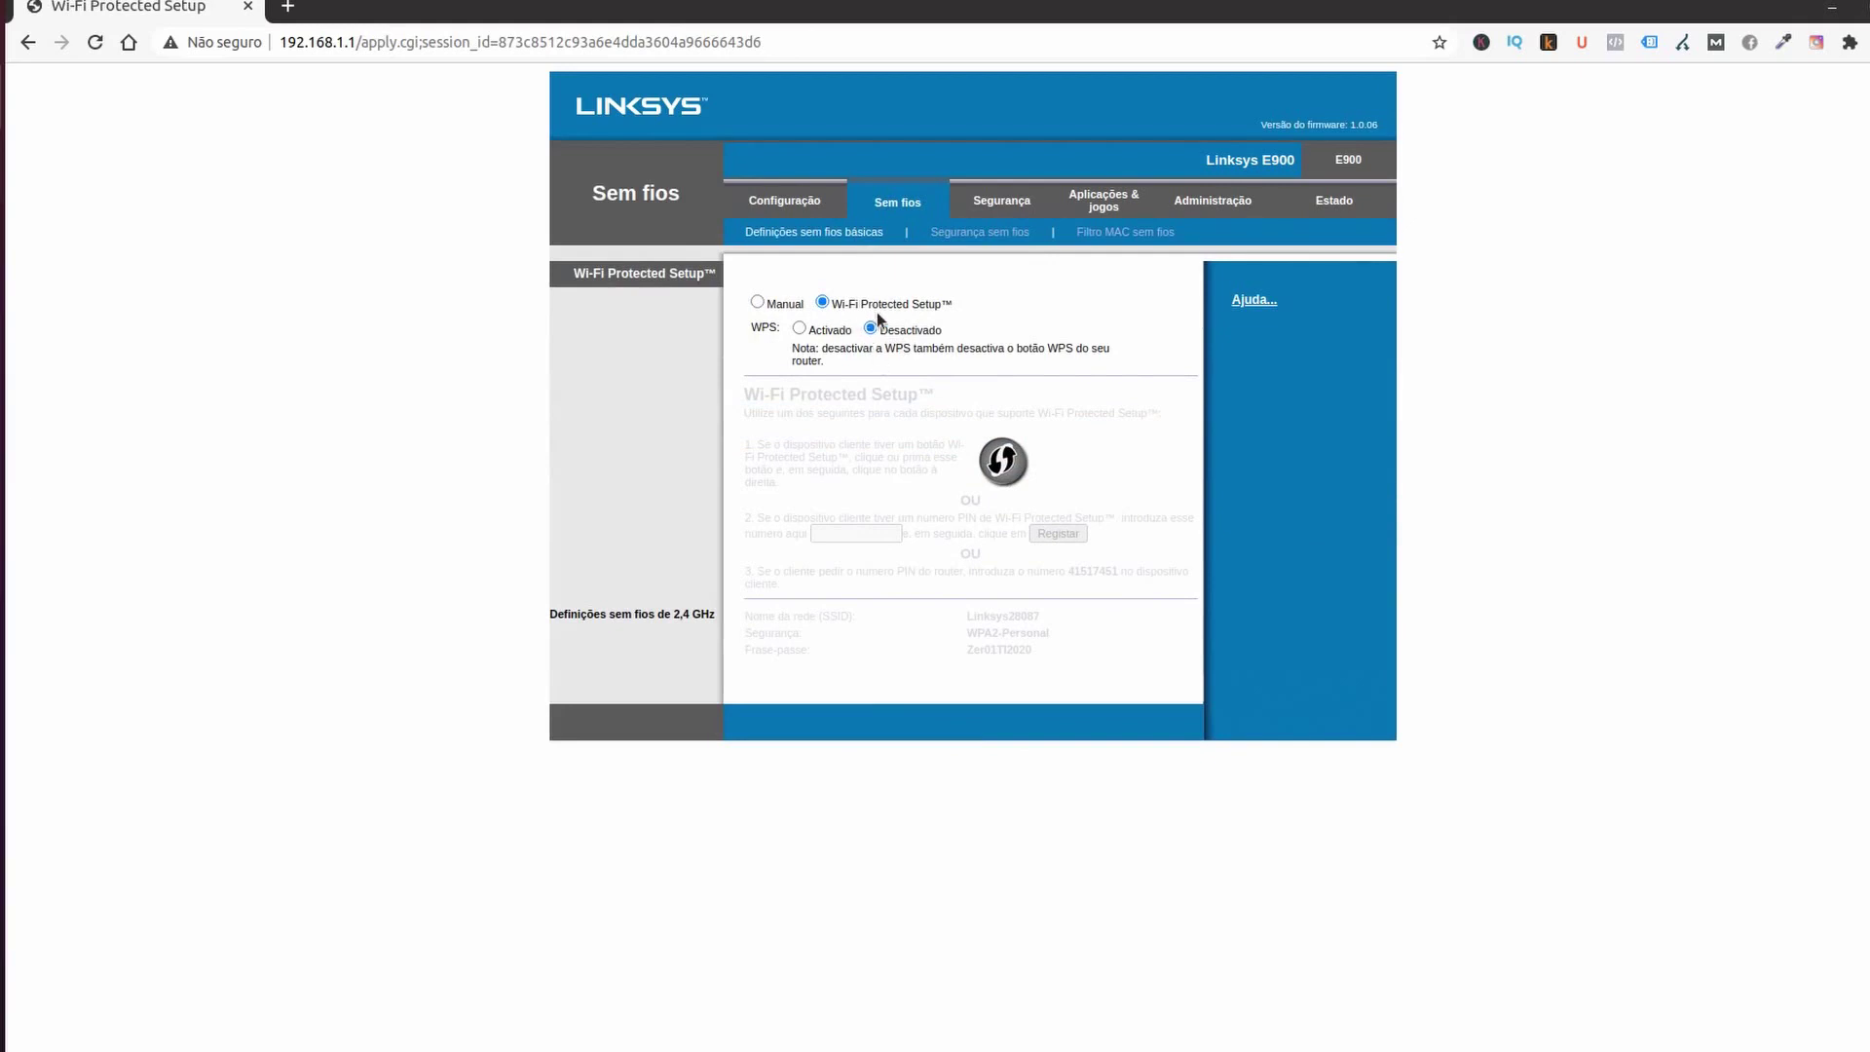
Step: Switch wireless setup to Manual, keeping the network mode on Misto
left_click(757, 302)
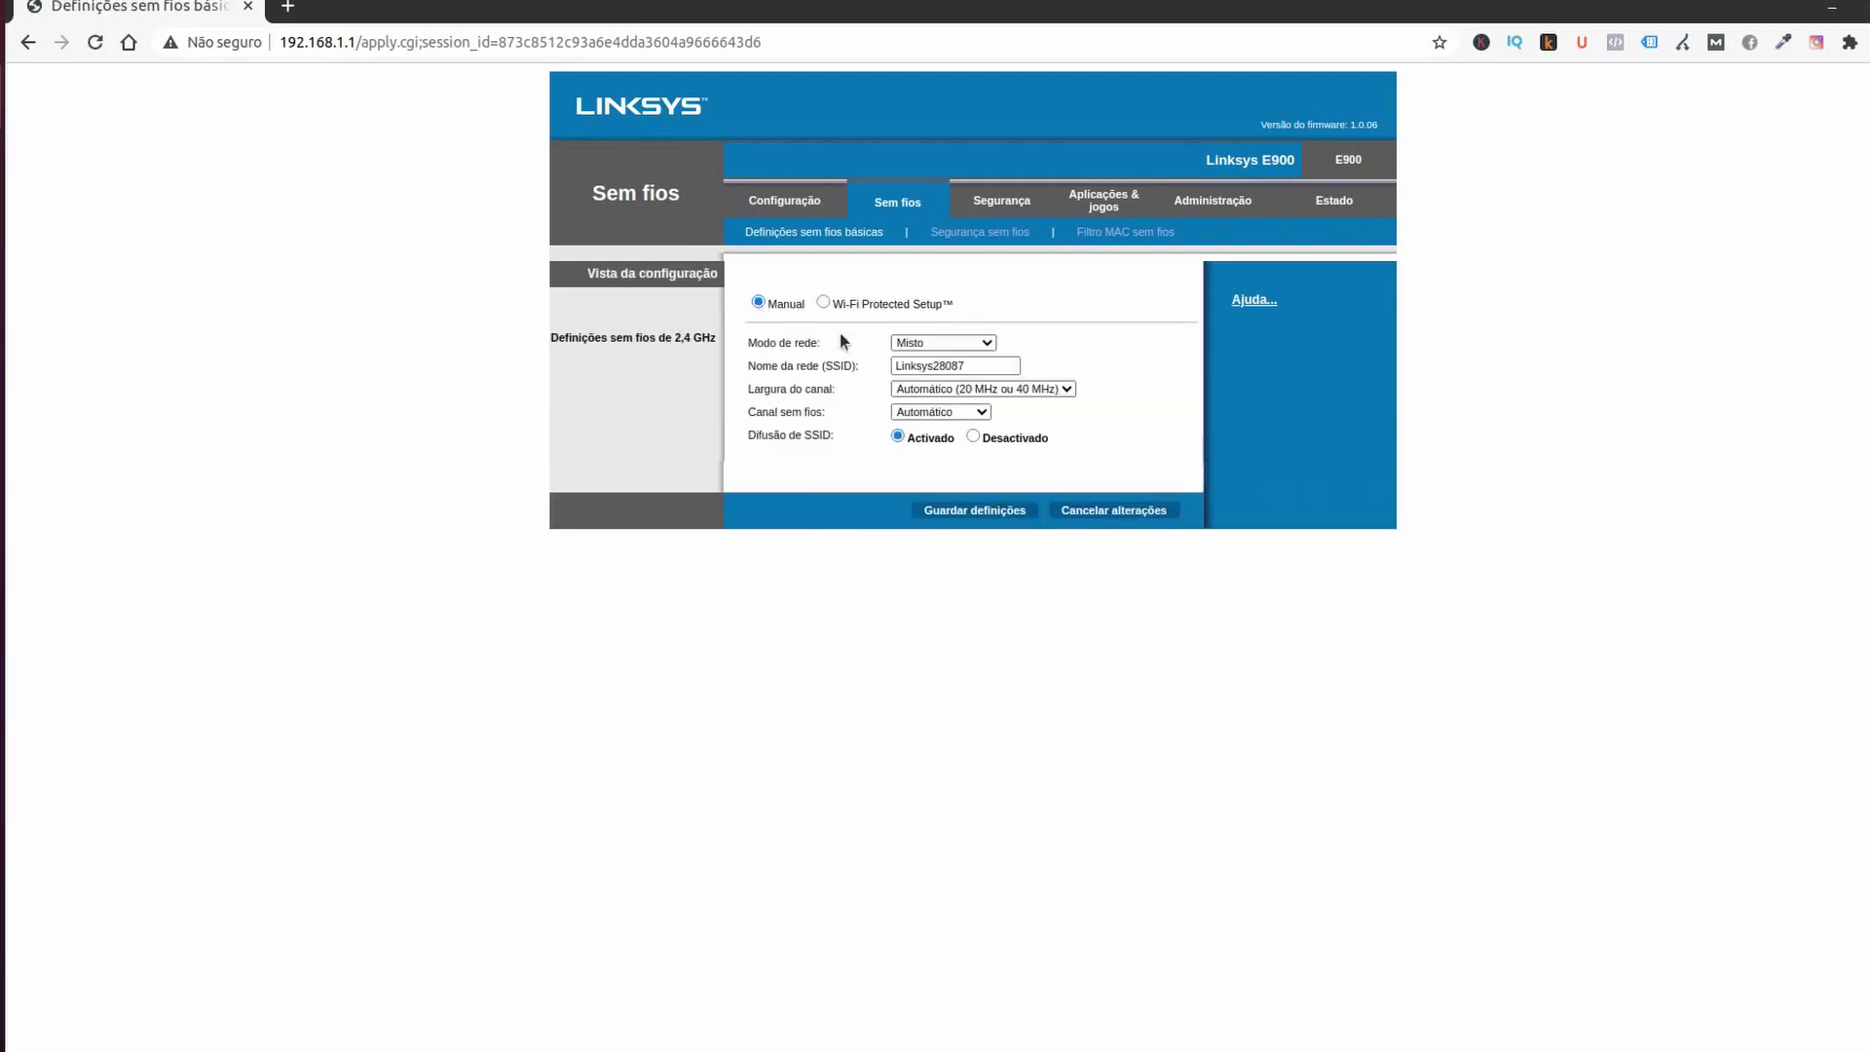
left_click(943, 344)
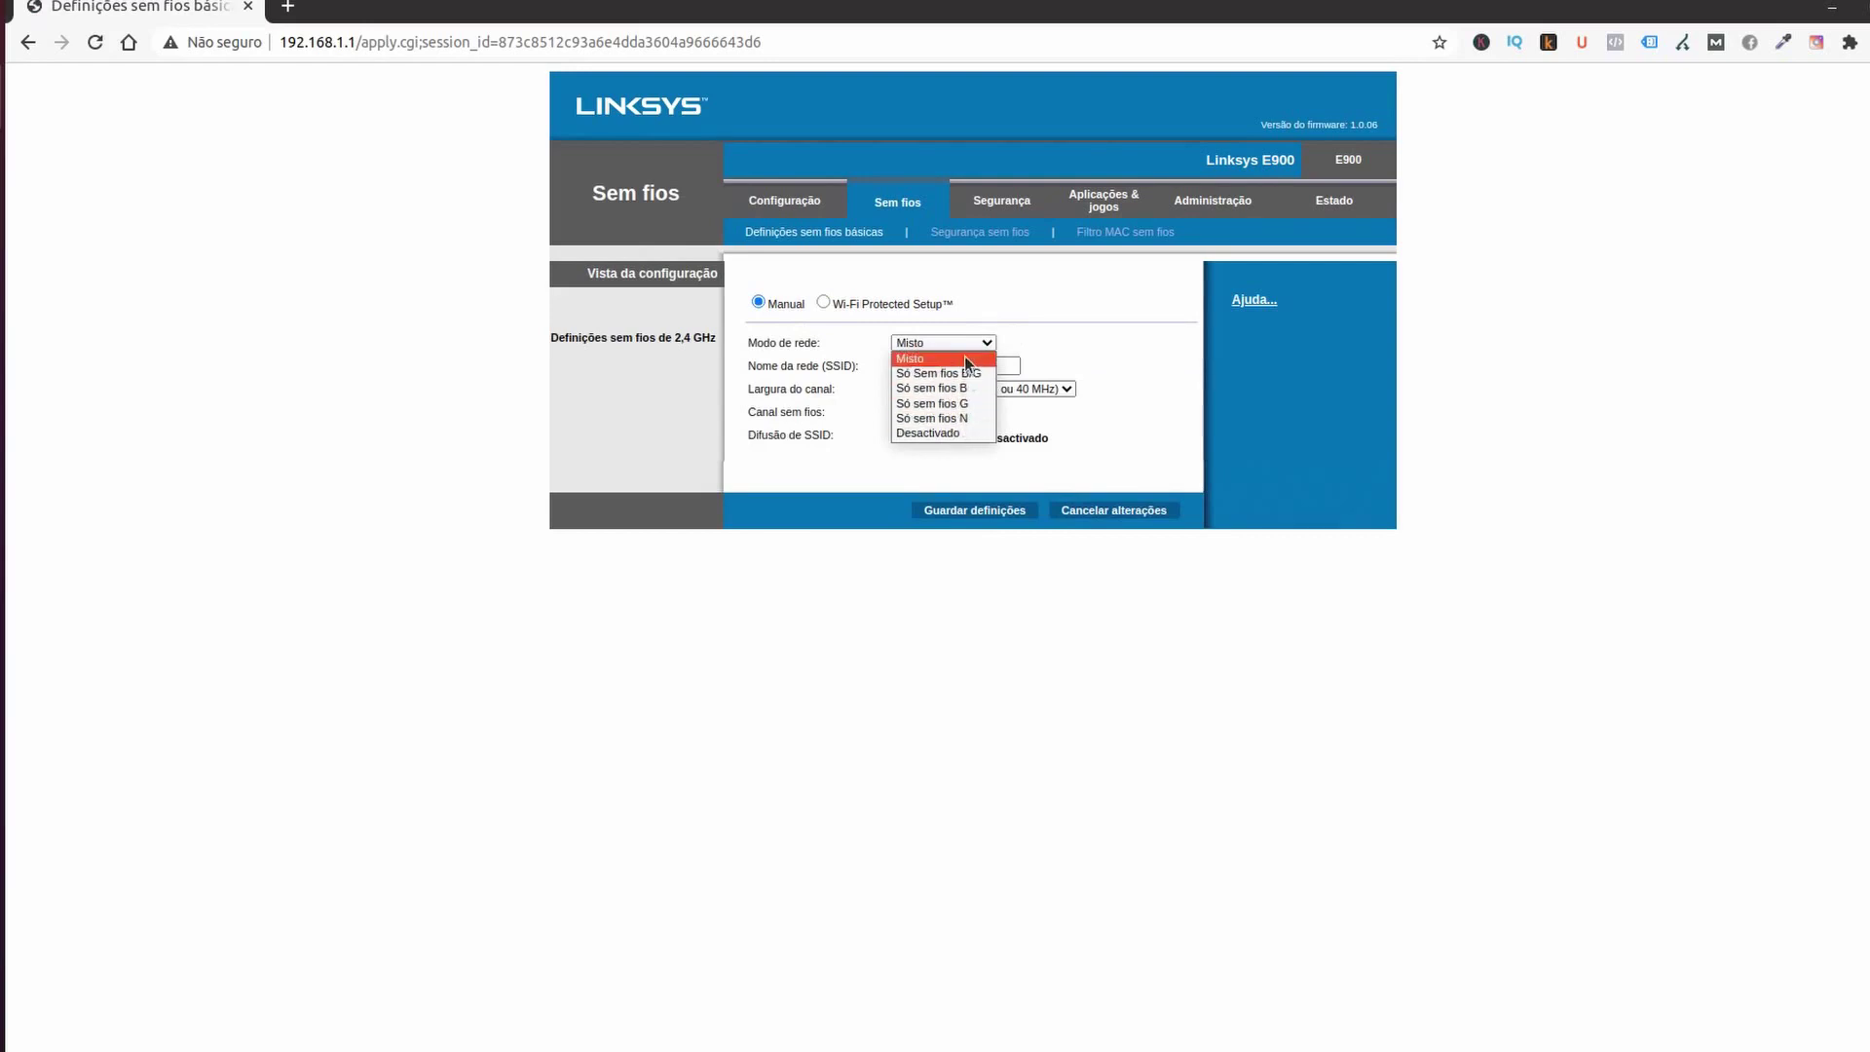
left_click(965, 358)
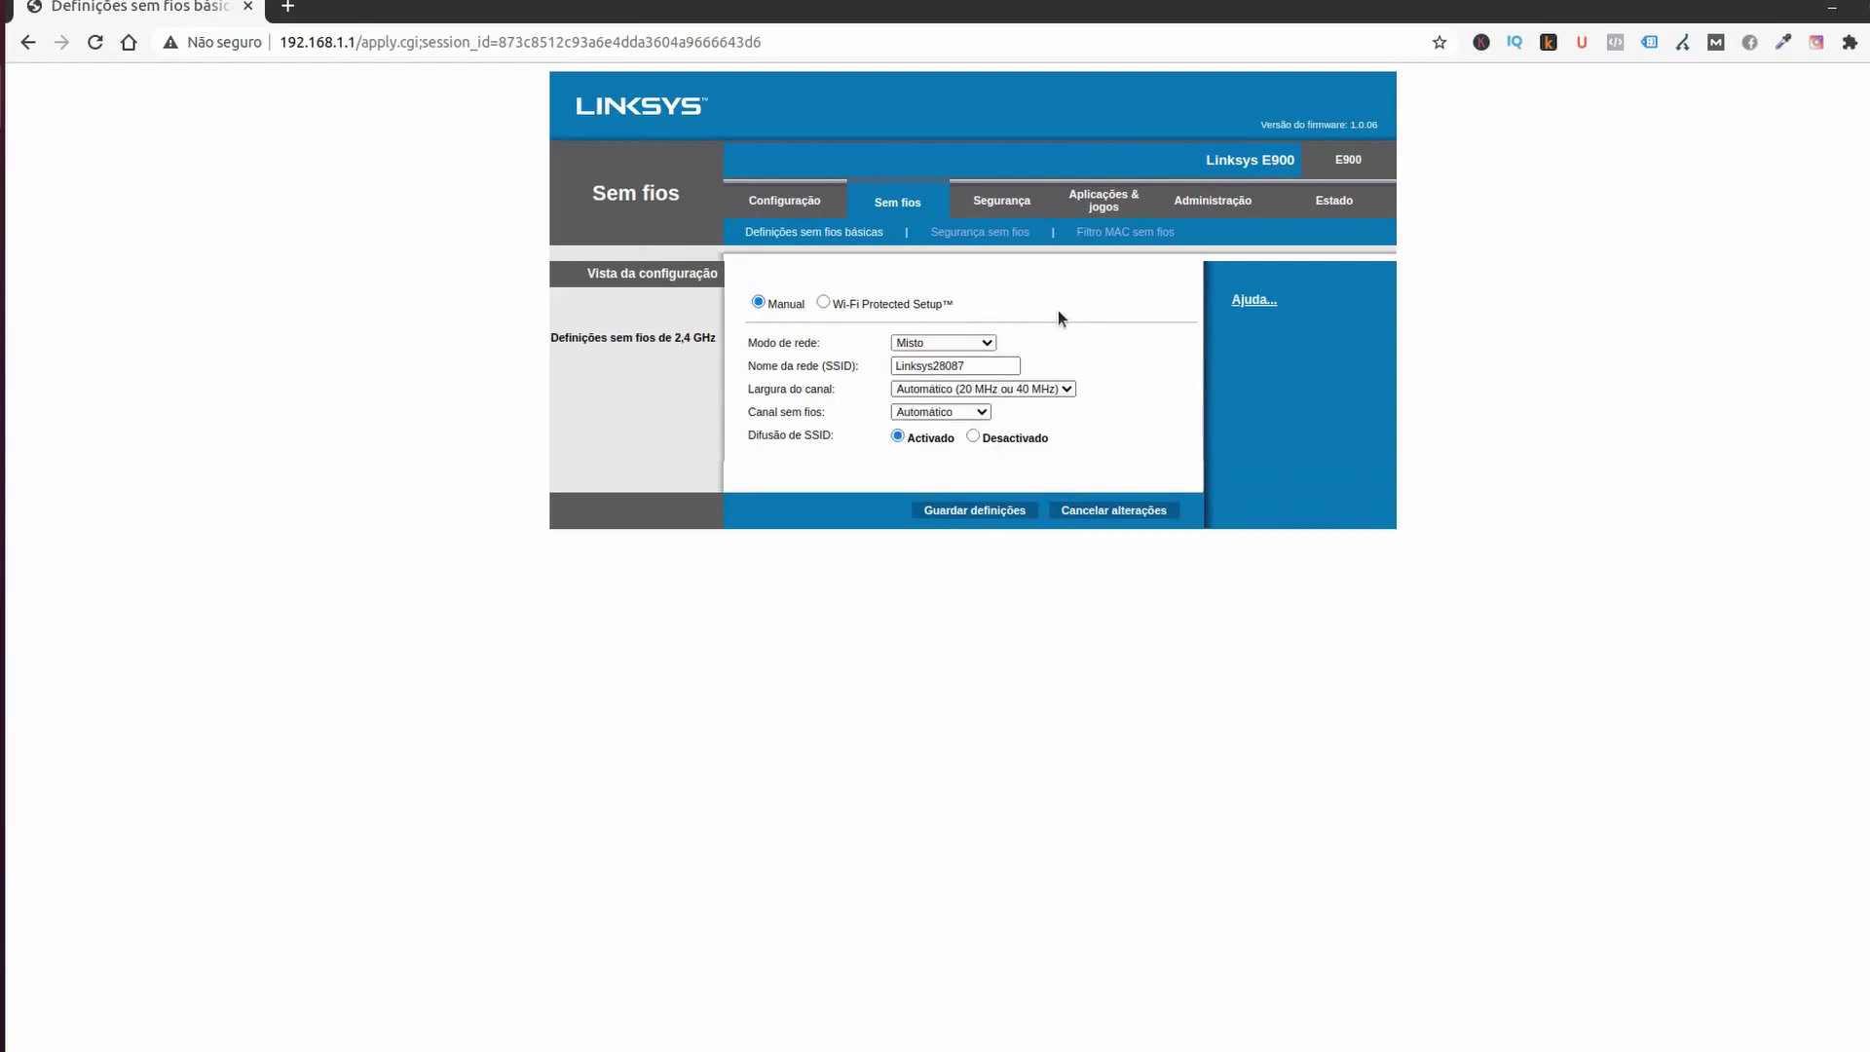
left_click(976, 344)
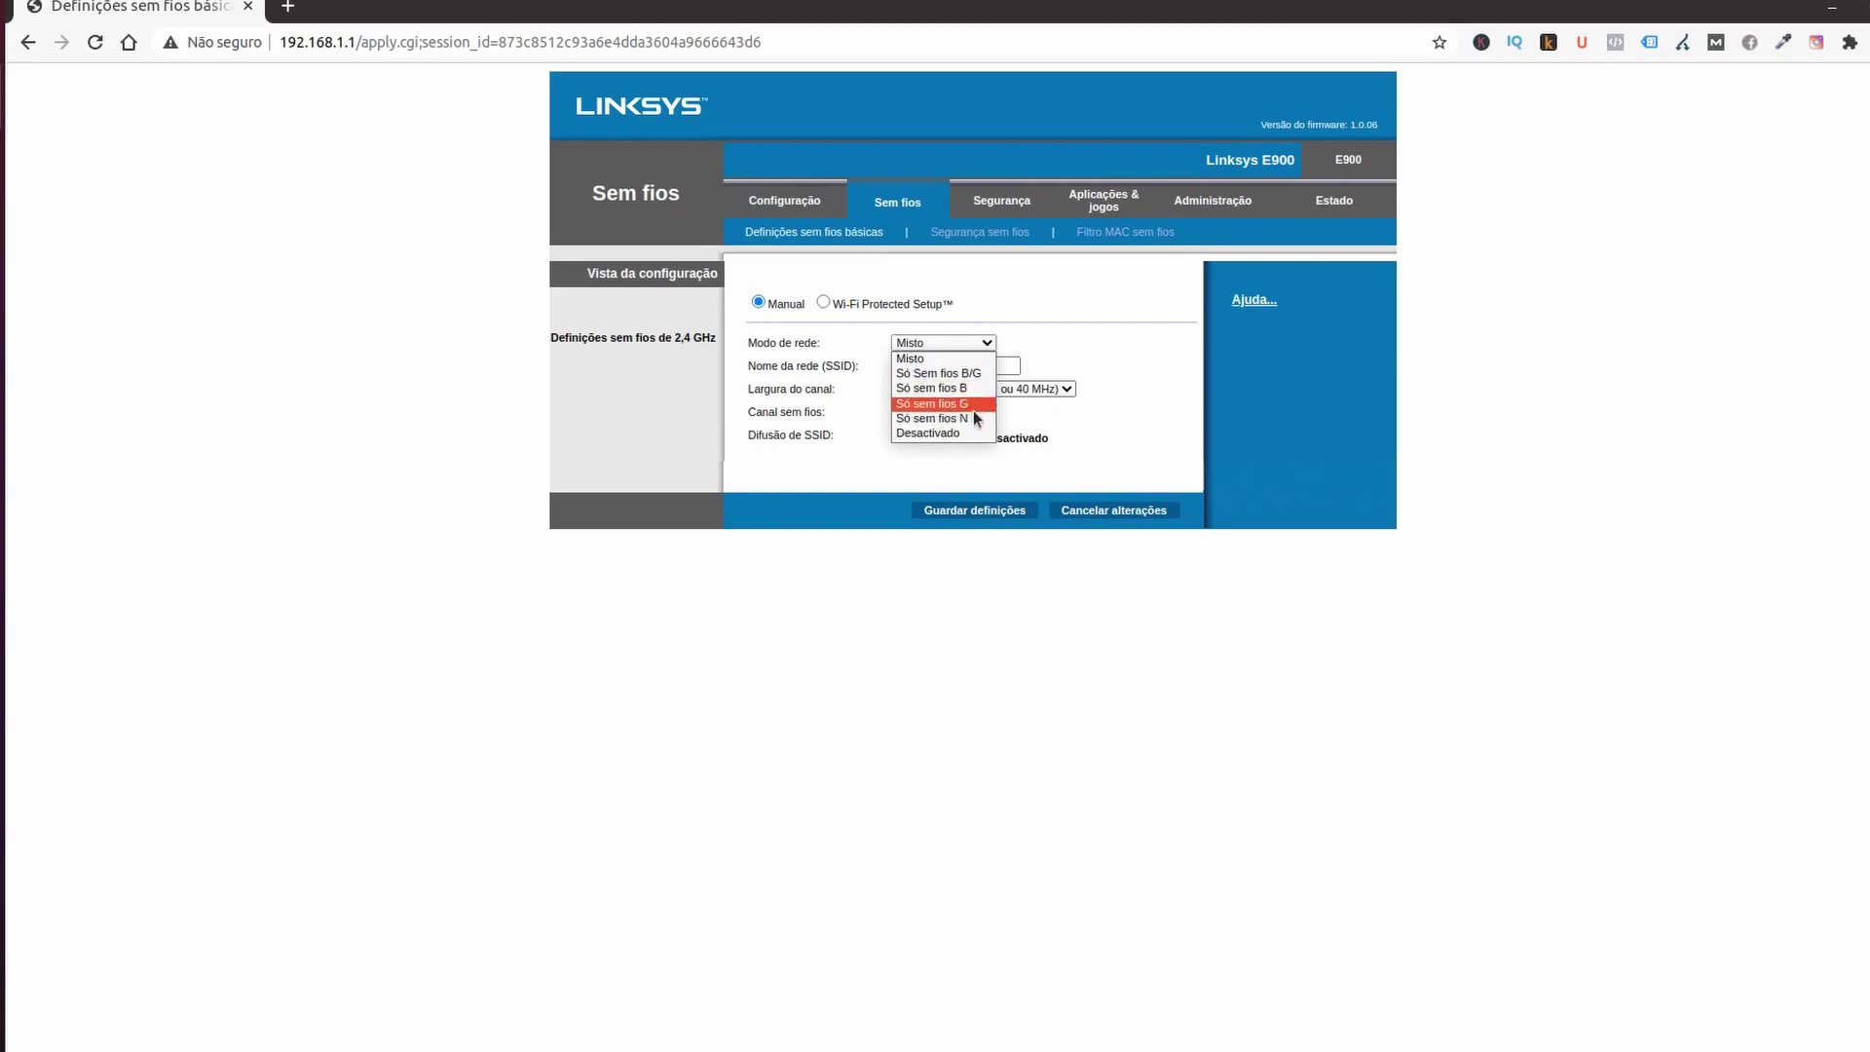
left_click(1052, 337)
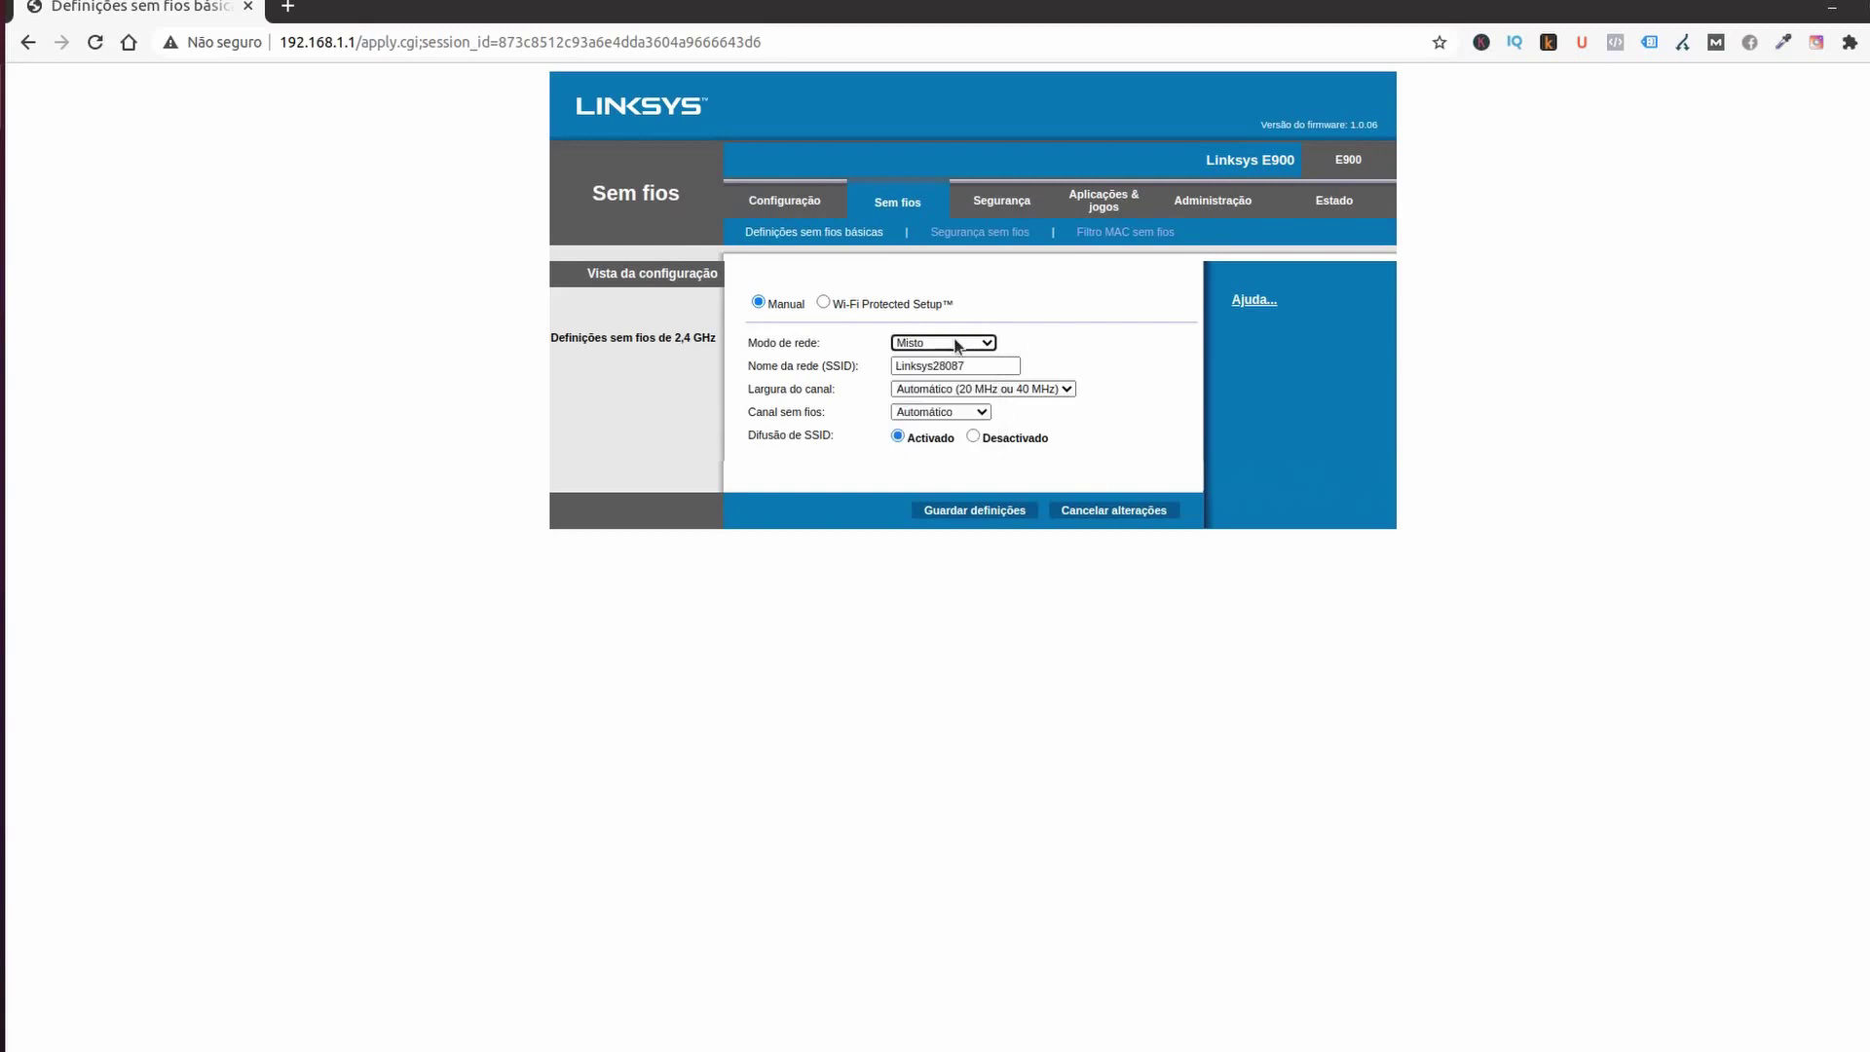
Step: Rename the SSID to RedeWIFI, keep channel Automático, and set SSID broadcast to Desactivado
double_click(977, 362)
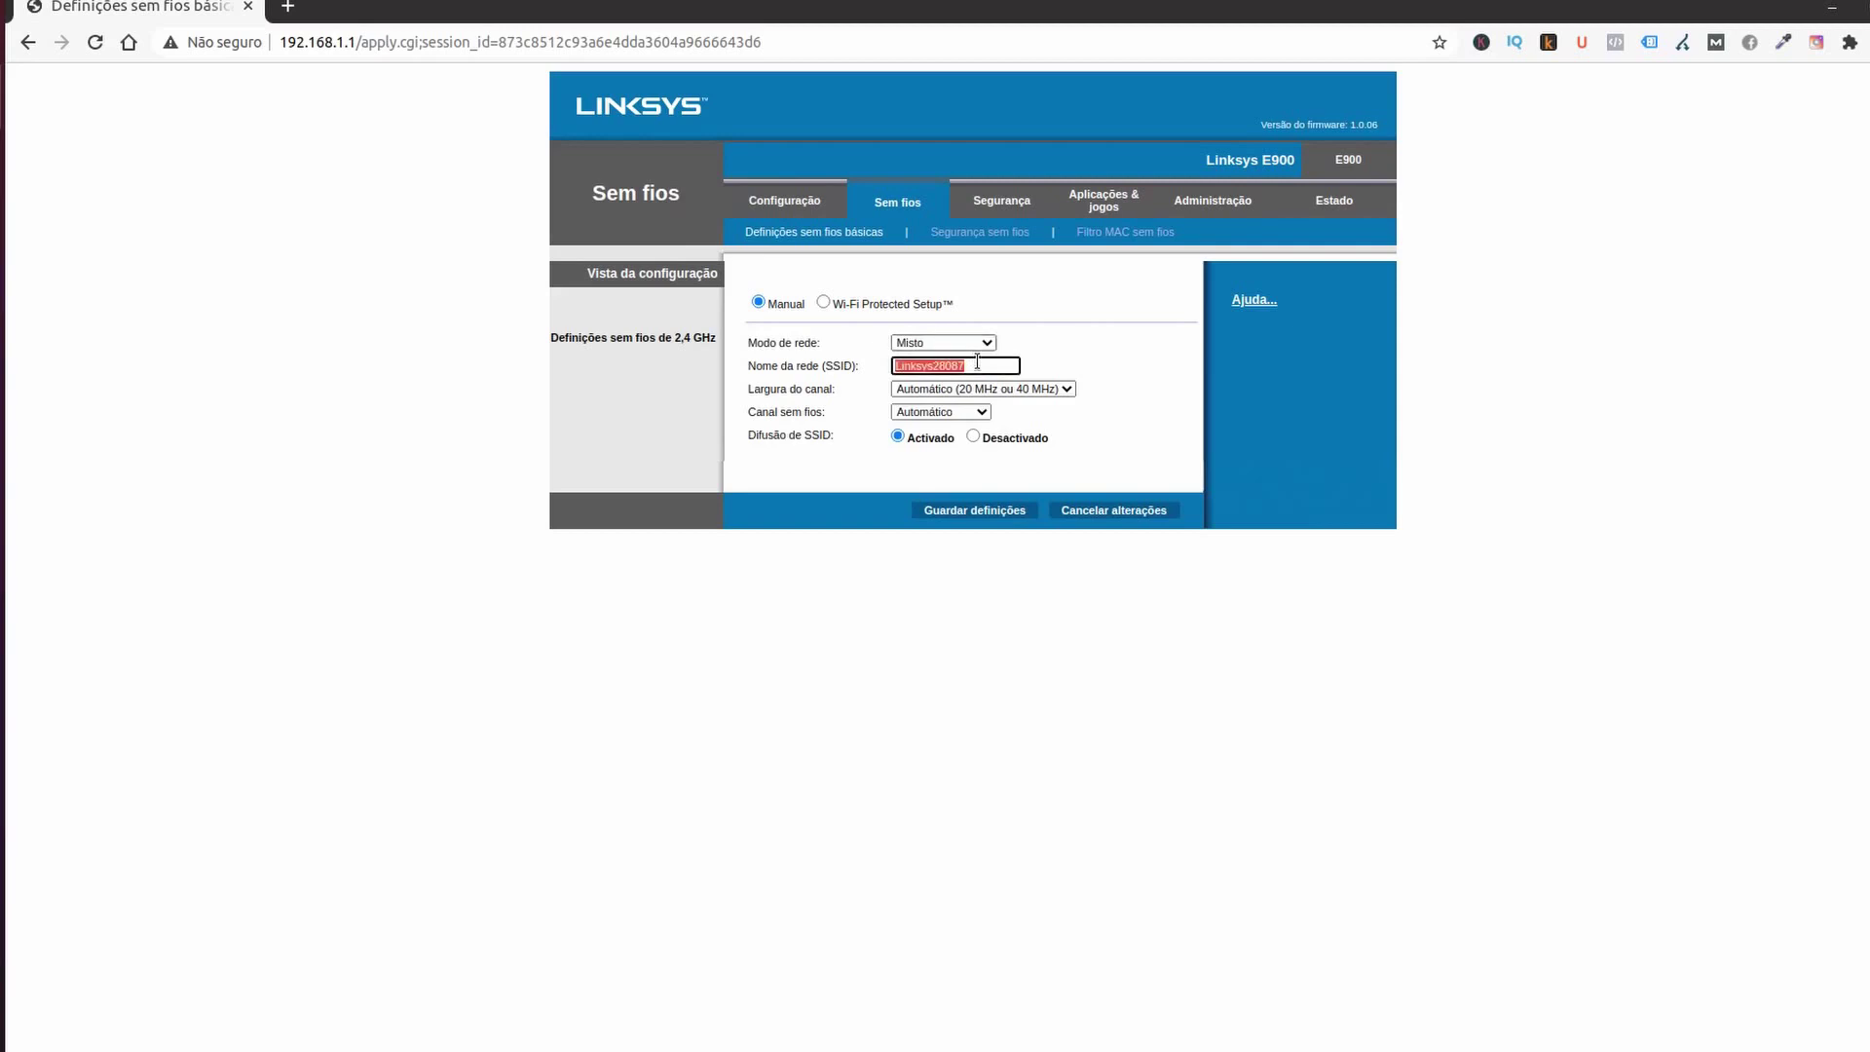
type("RedeWIFI")
left_click(1066, 390)
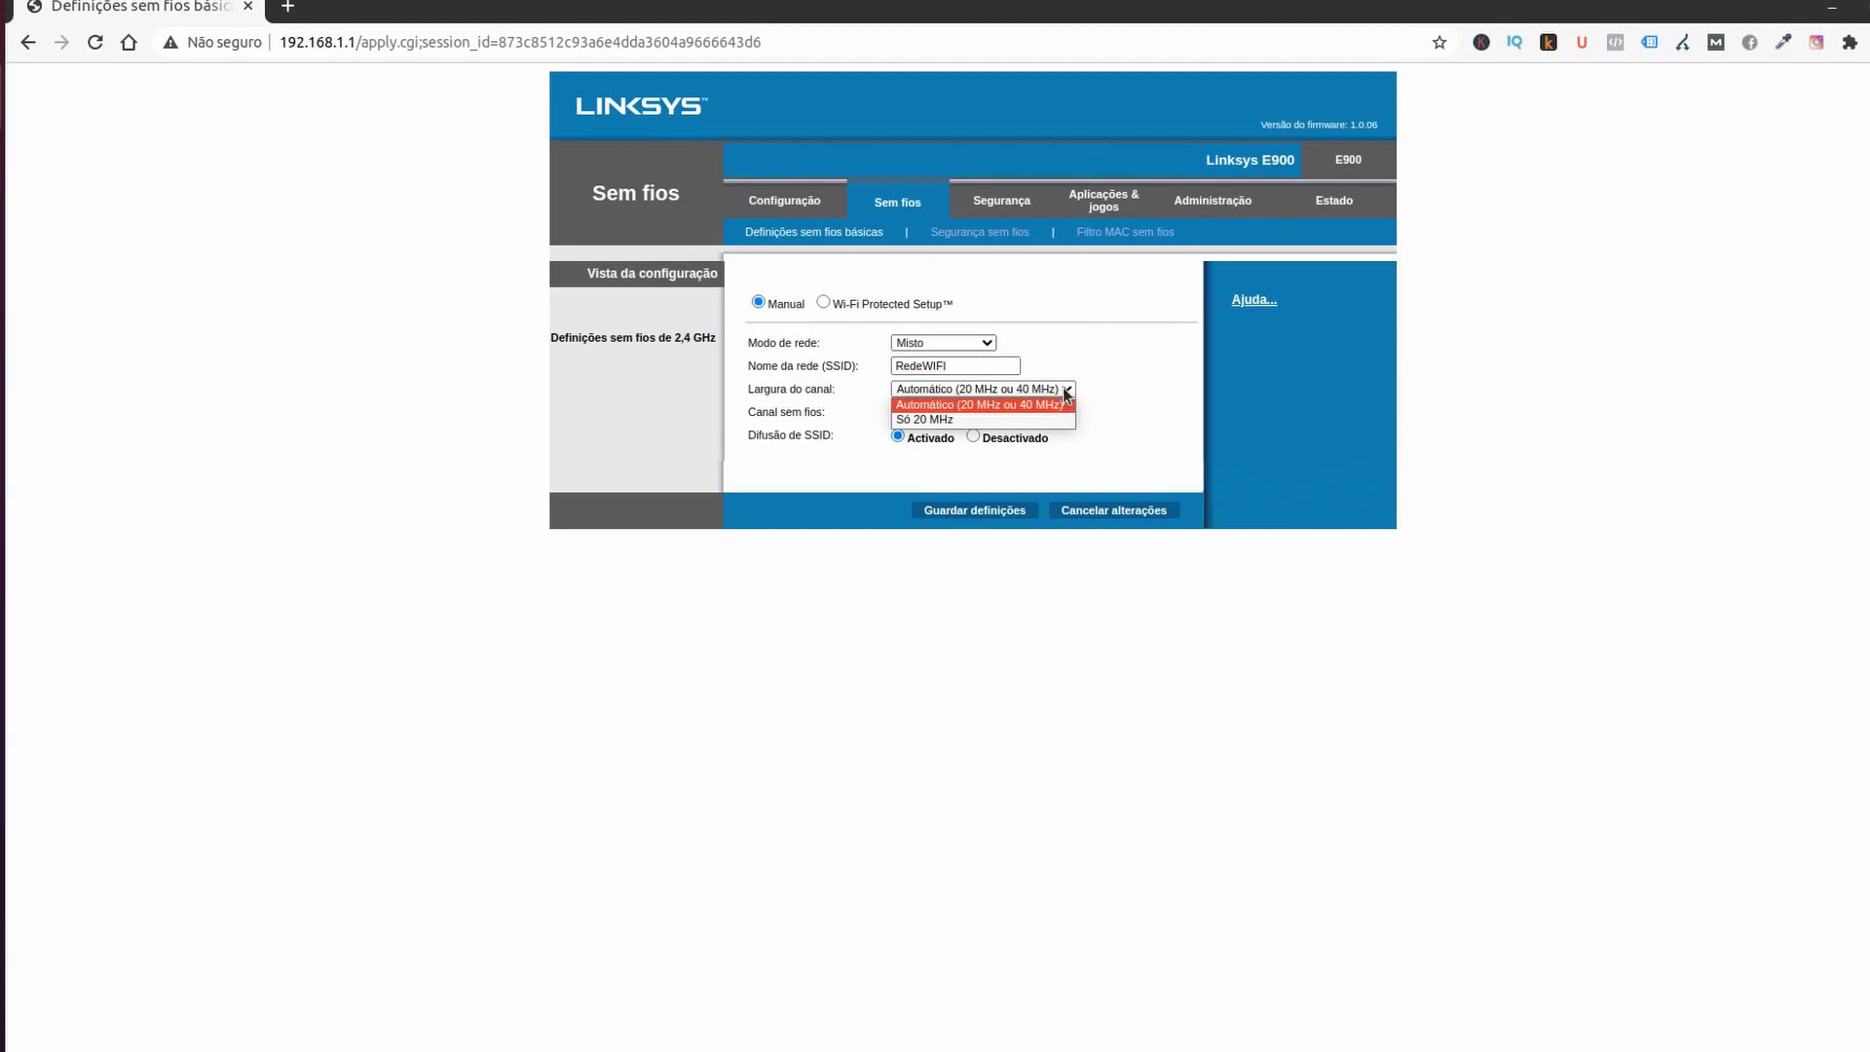
left_click(1065, 391)
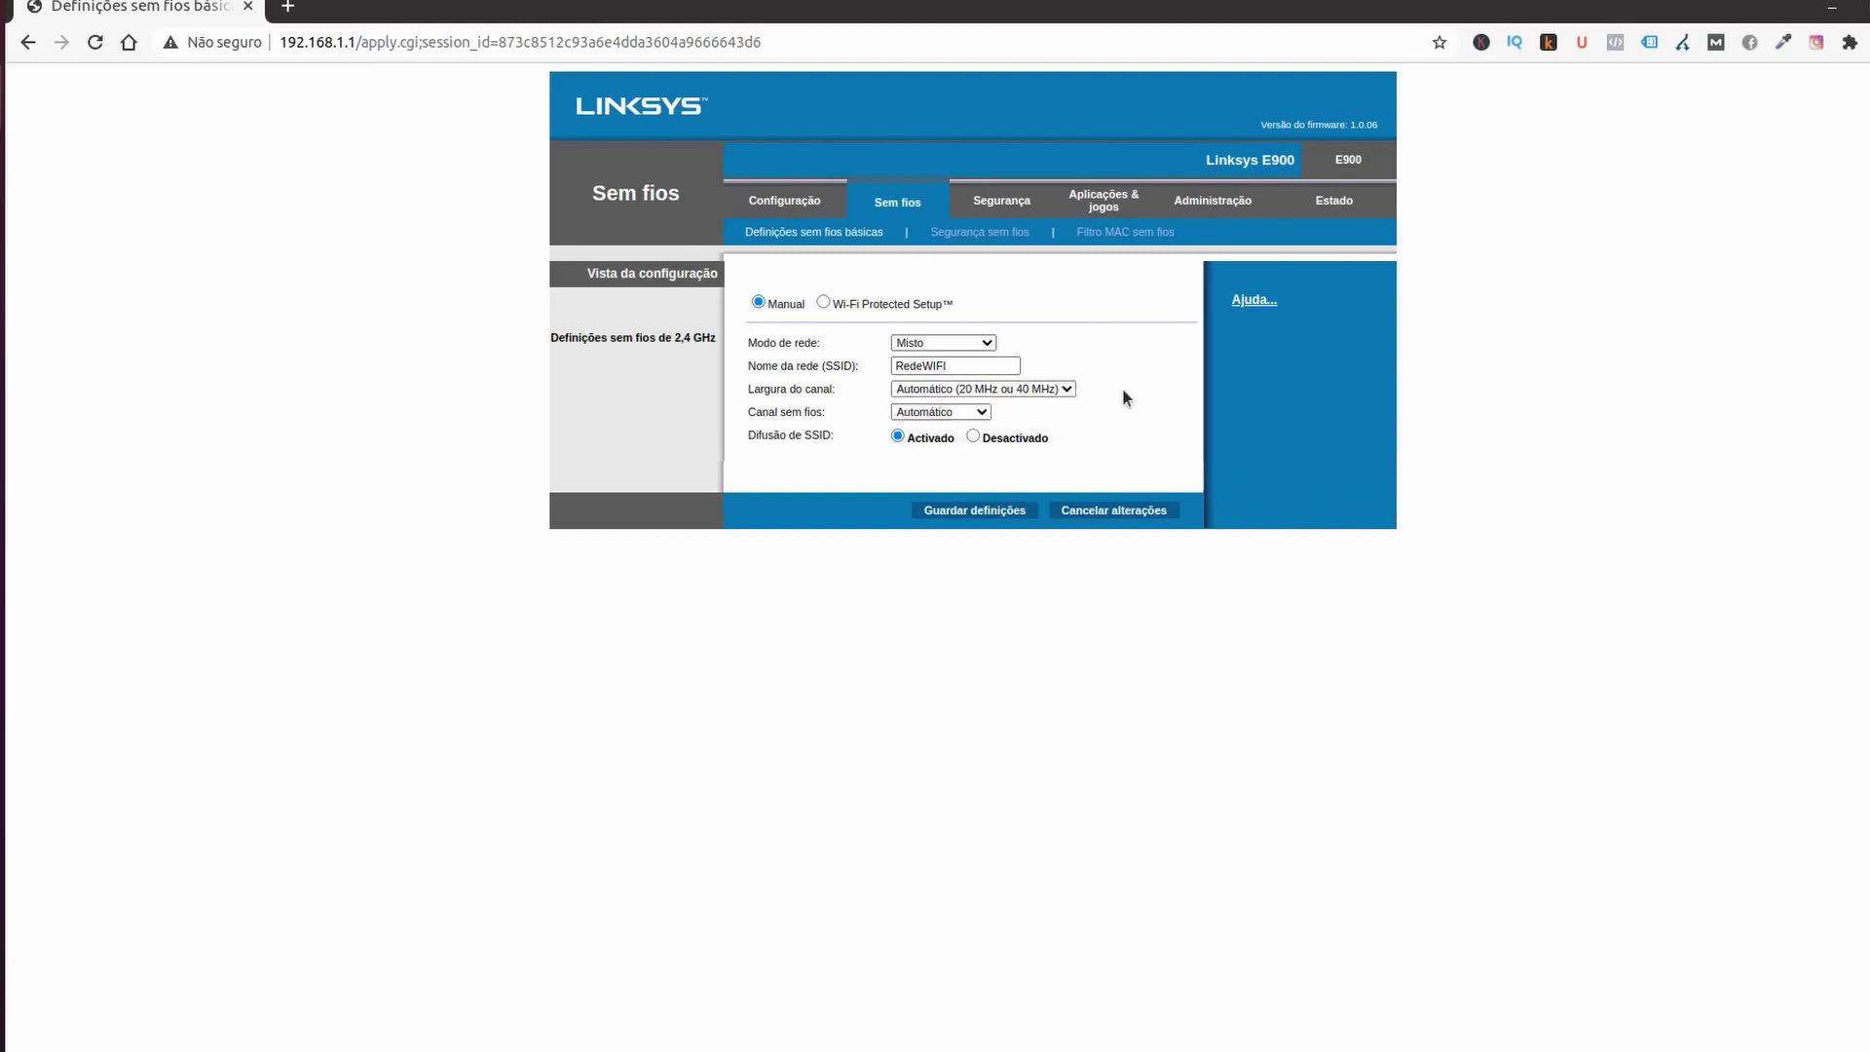
left_click(978, 413)
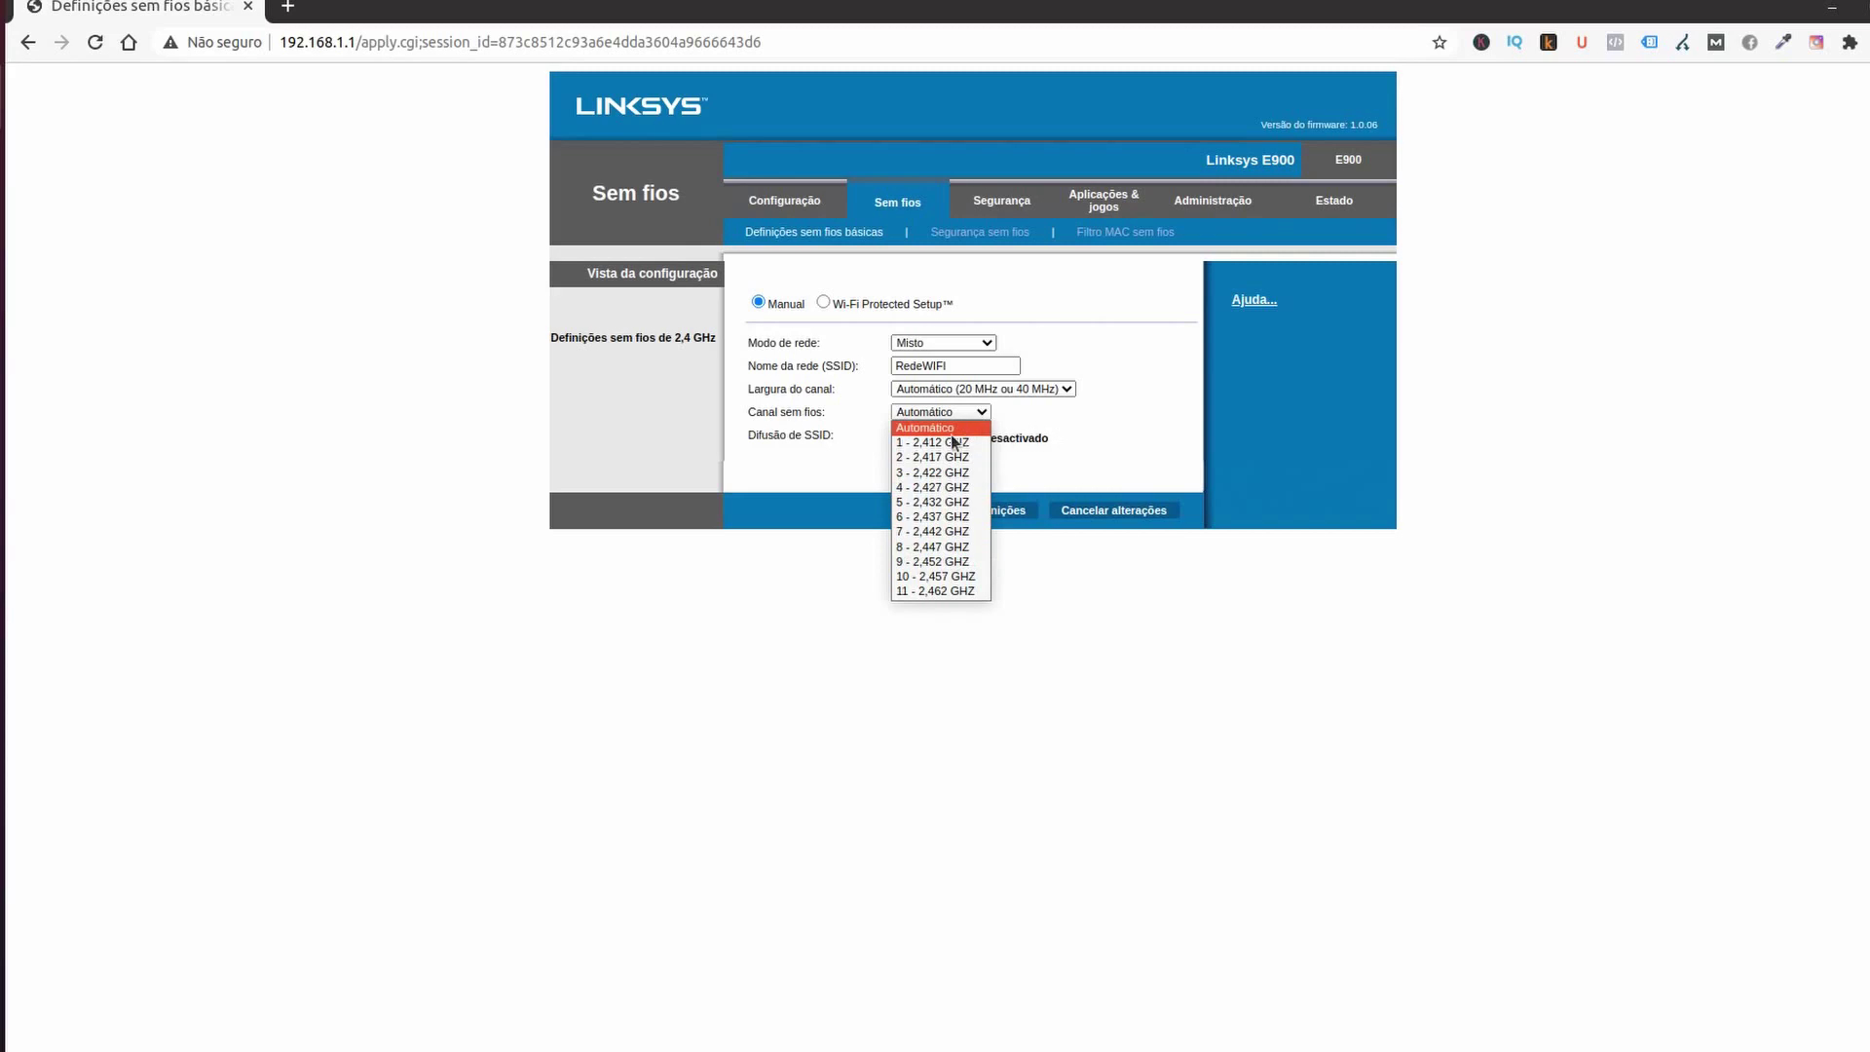
left_click(1120, 430)
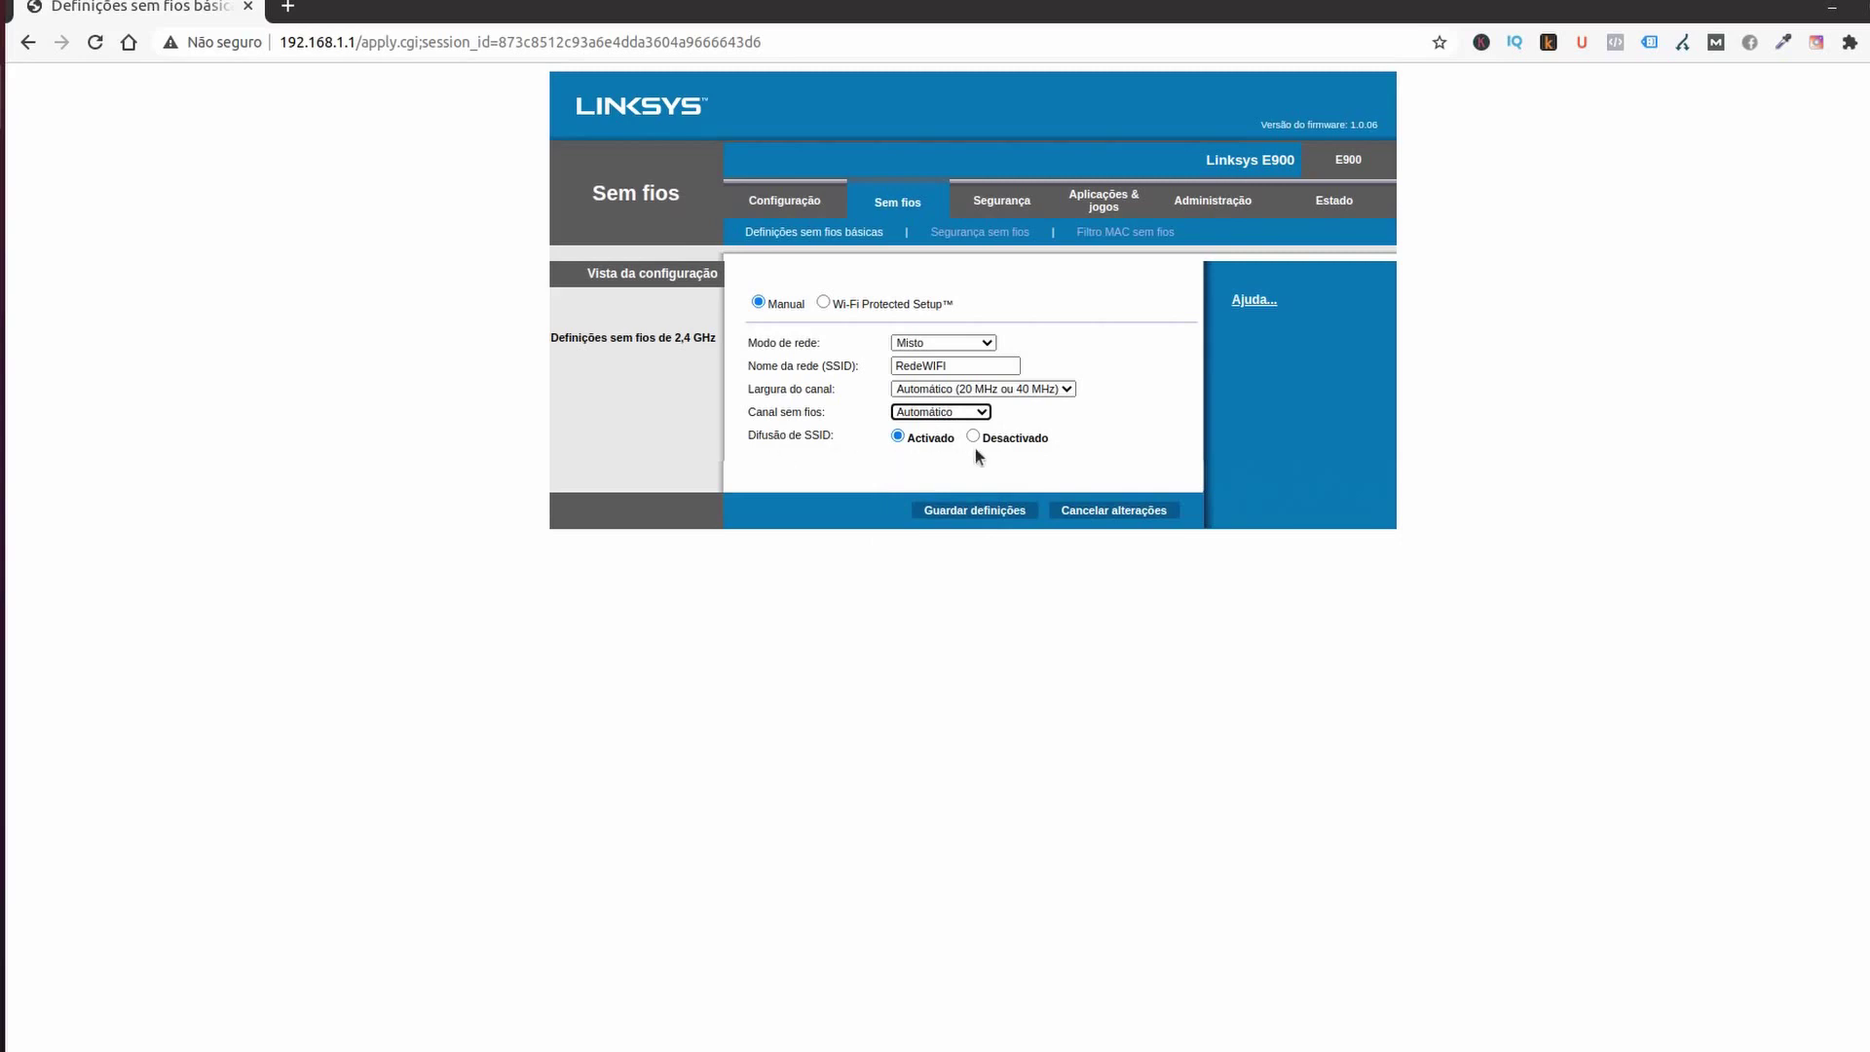
left_click(897, 437)
left_click(974, 436)
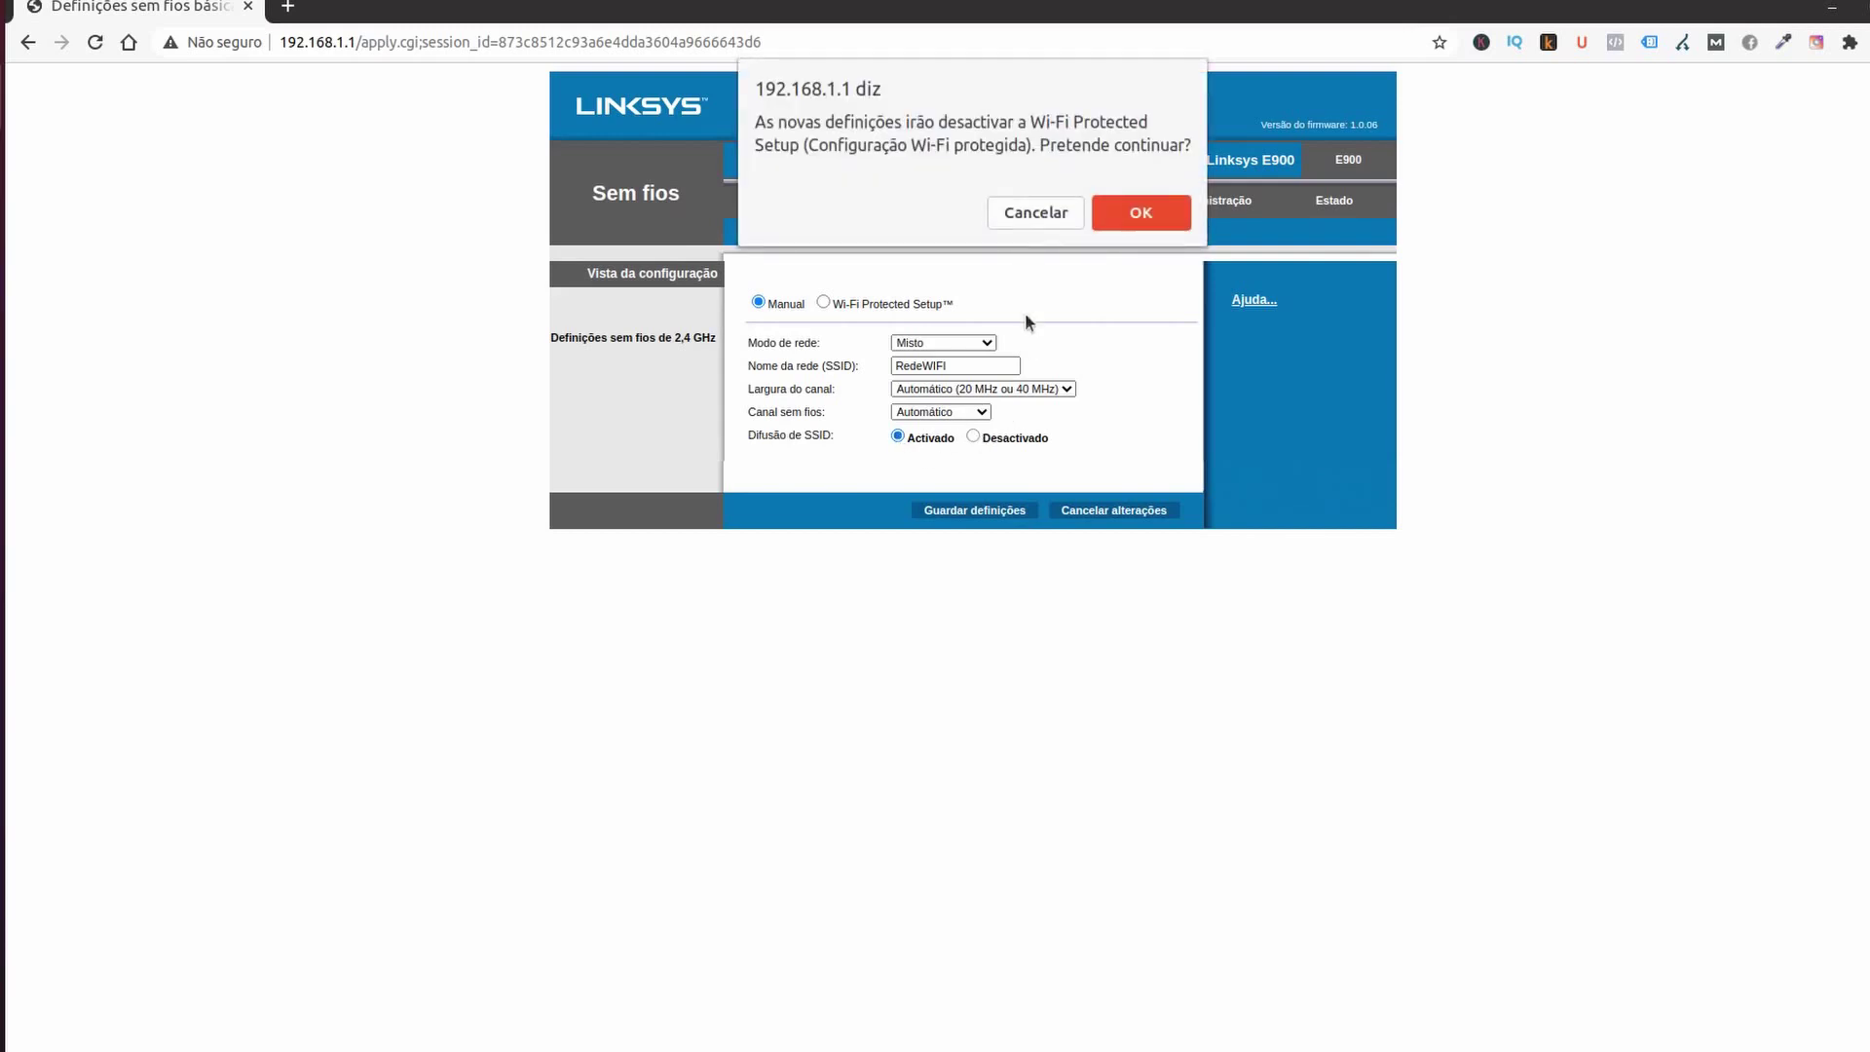
Step: Cancel hiding the SSID, save the RedeWIFI wireless settings, and go to Configuração básica
left_click(1032, 212)
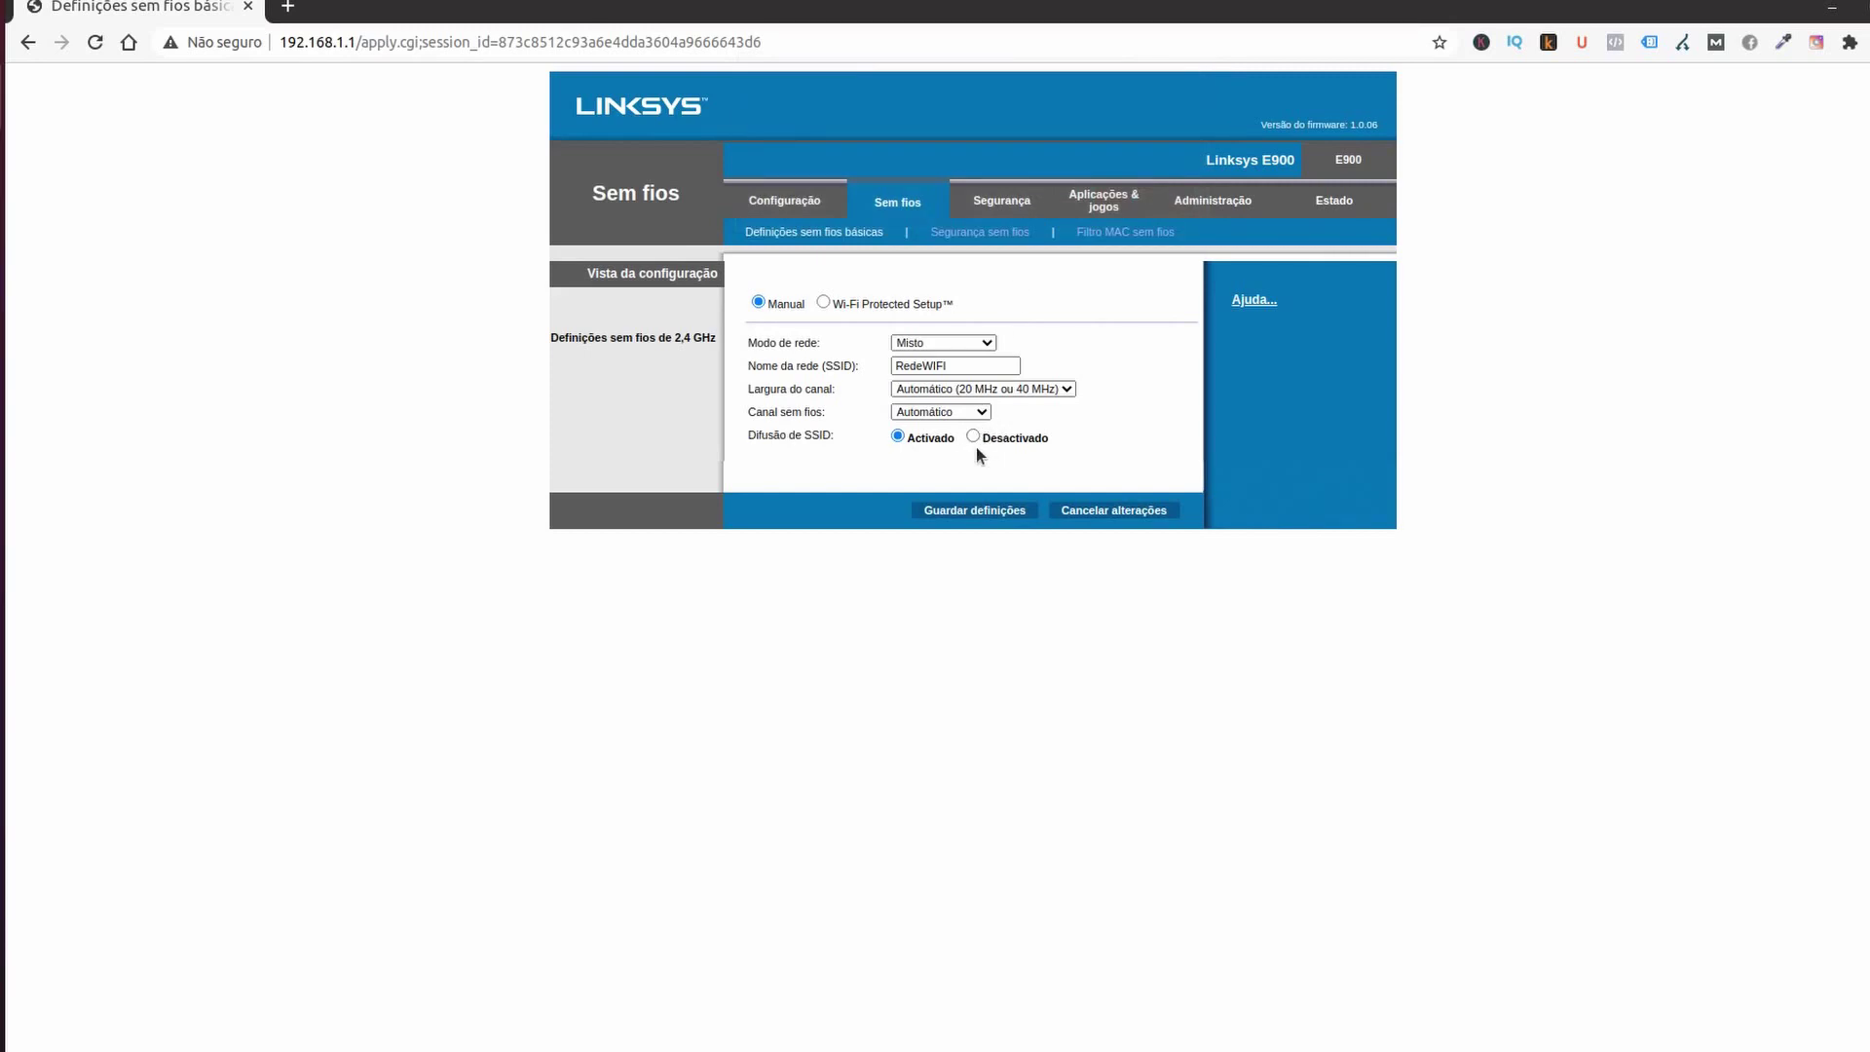
left_click(980, 512)
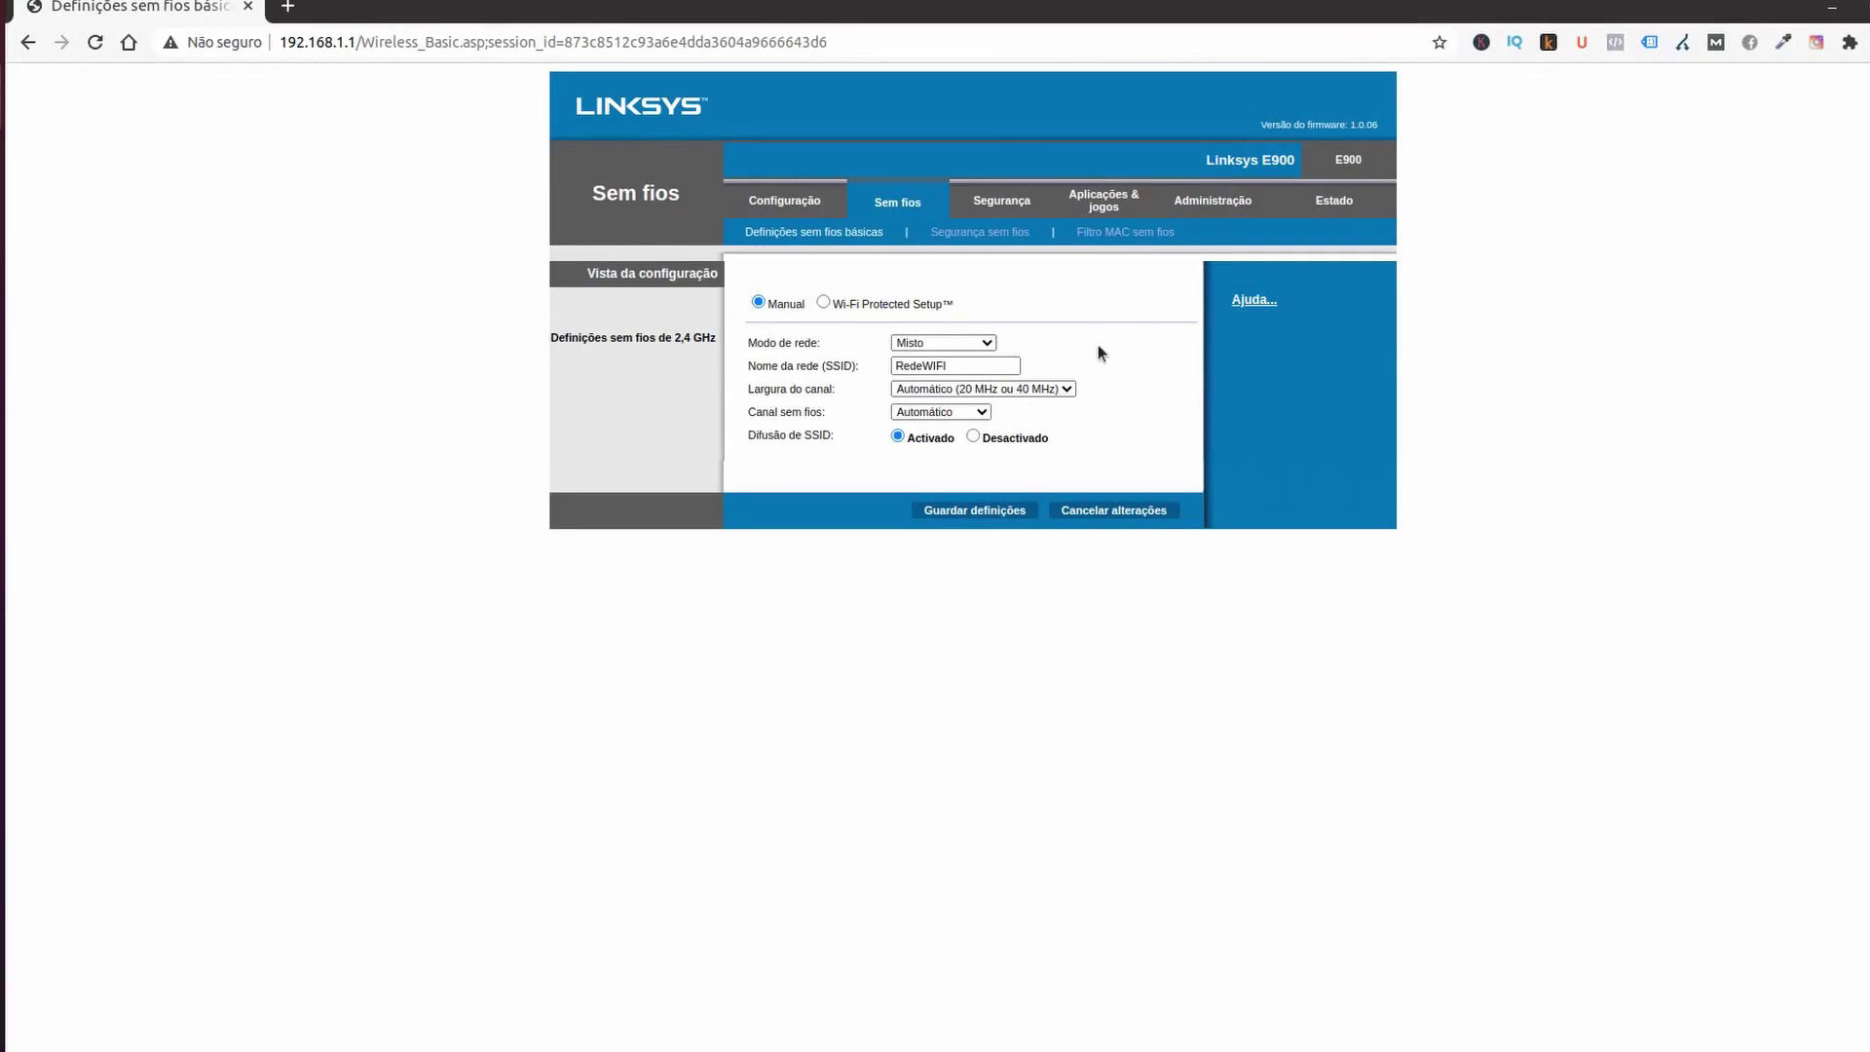
left_click(793, 201)
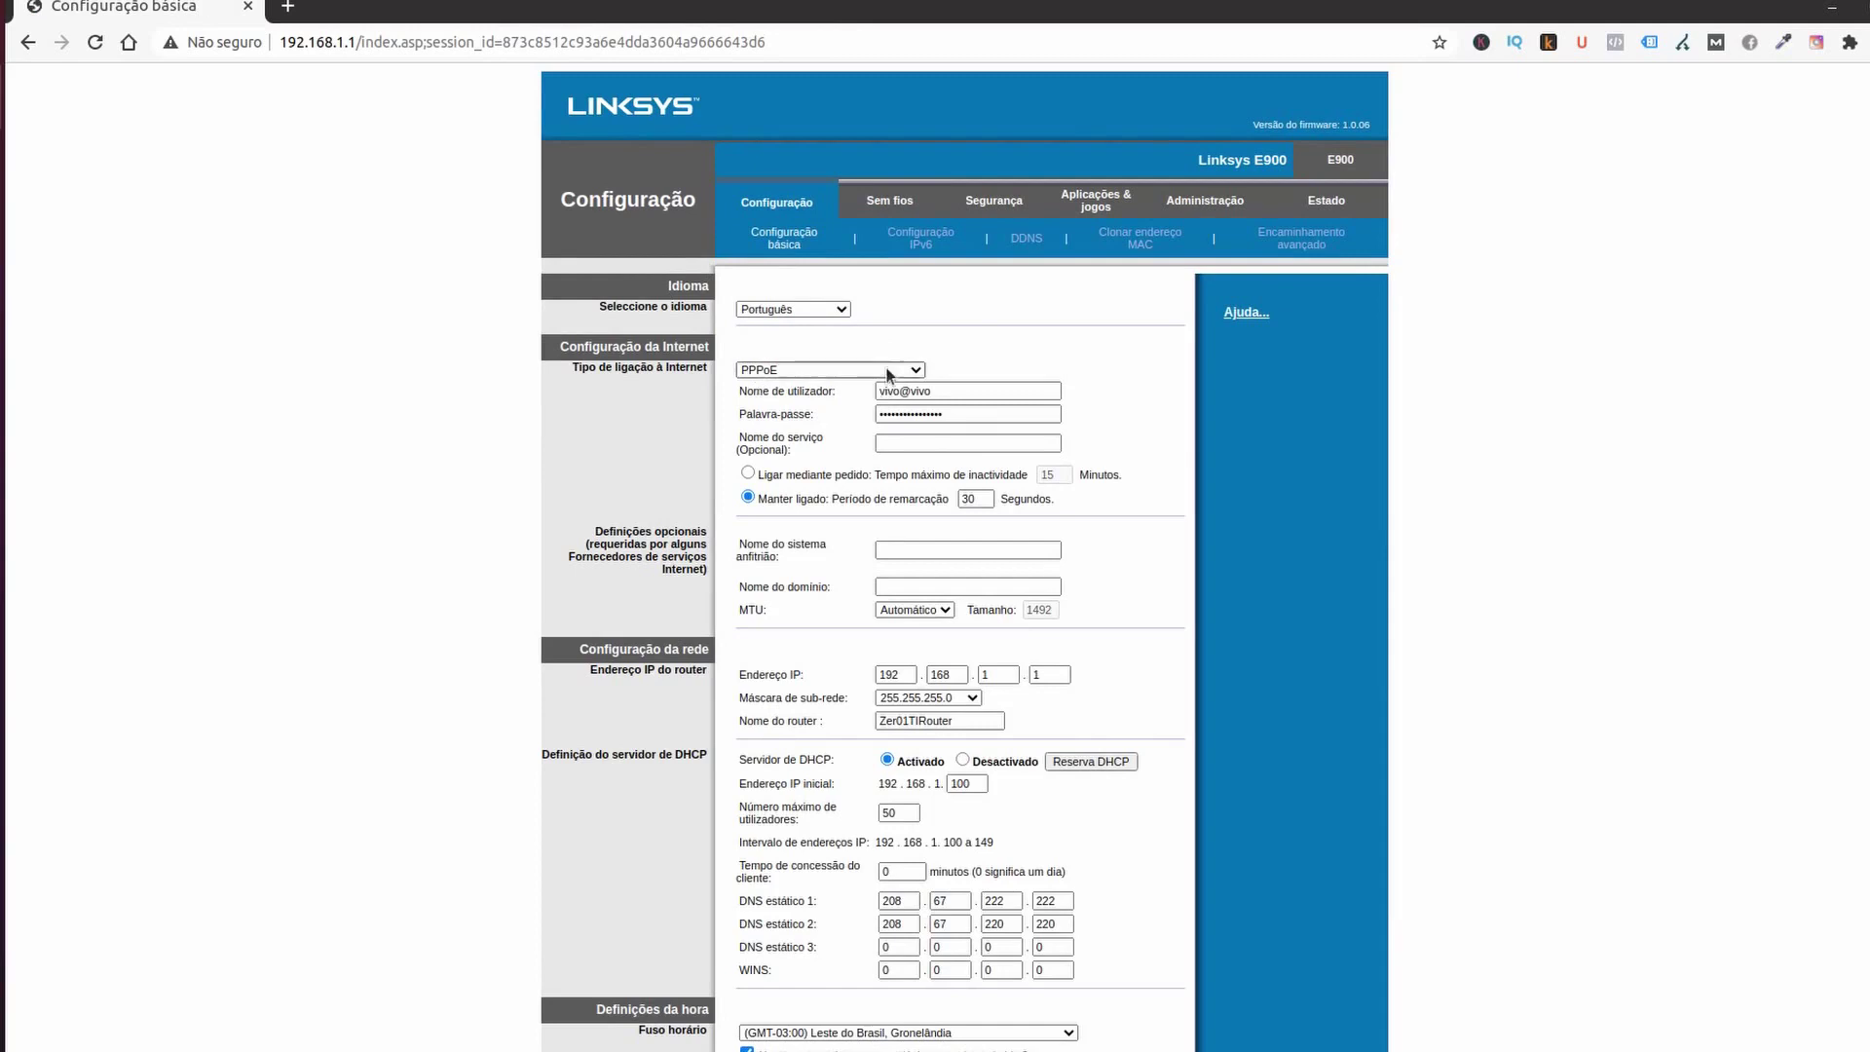
left_click(828, 370)
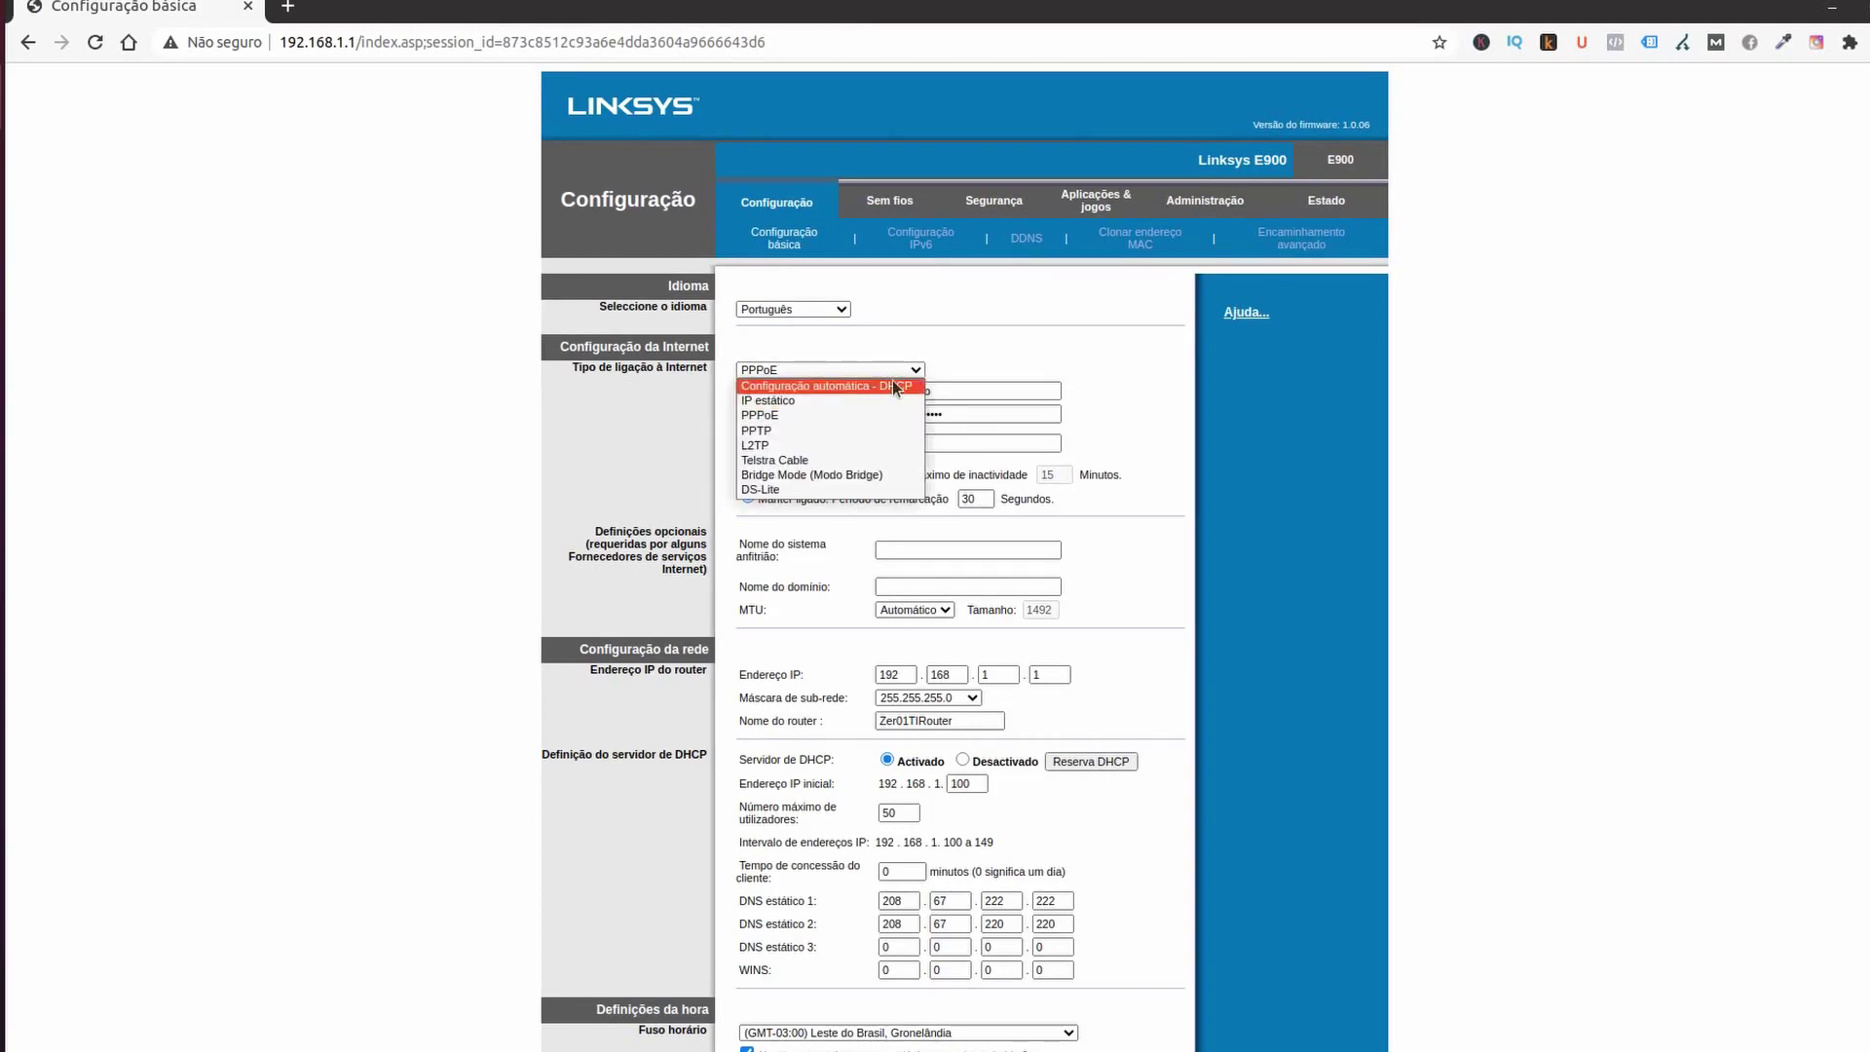
left_click(1171, 353)
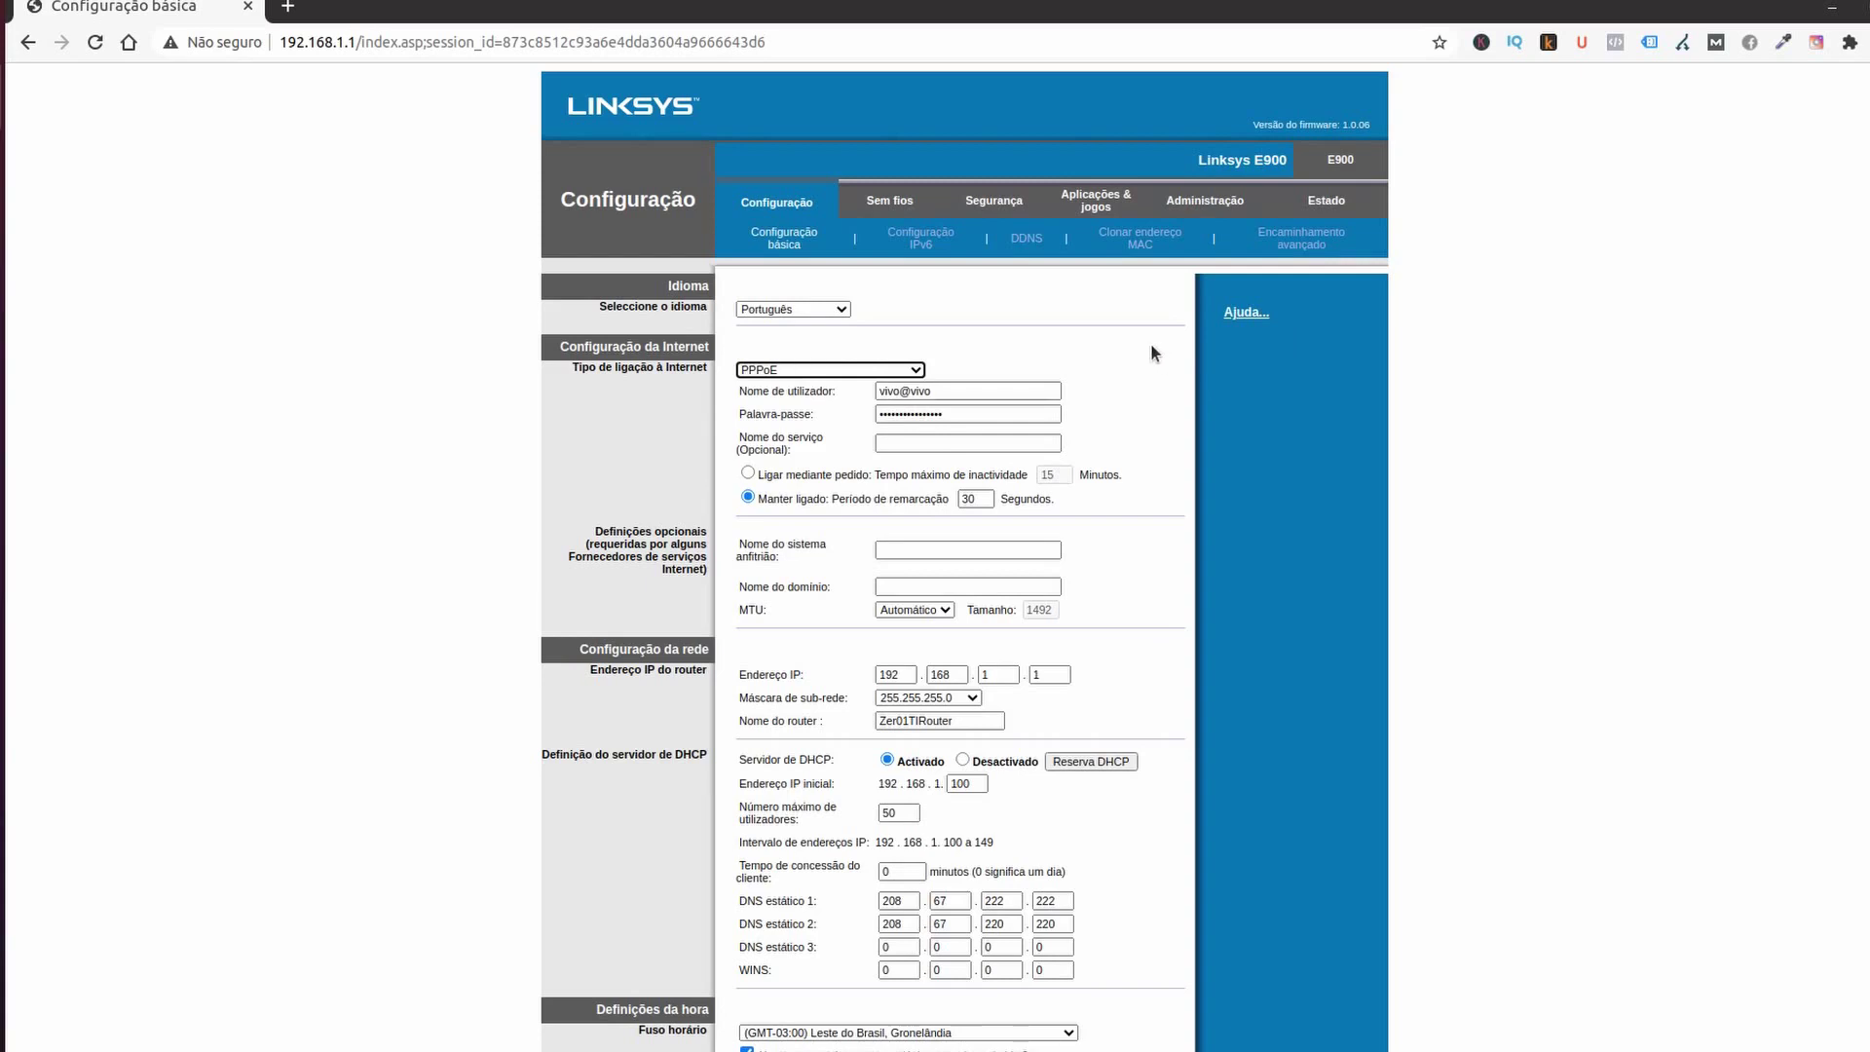
left_click(932, 417)
left_click(863, 367)
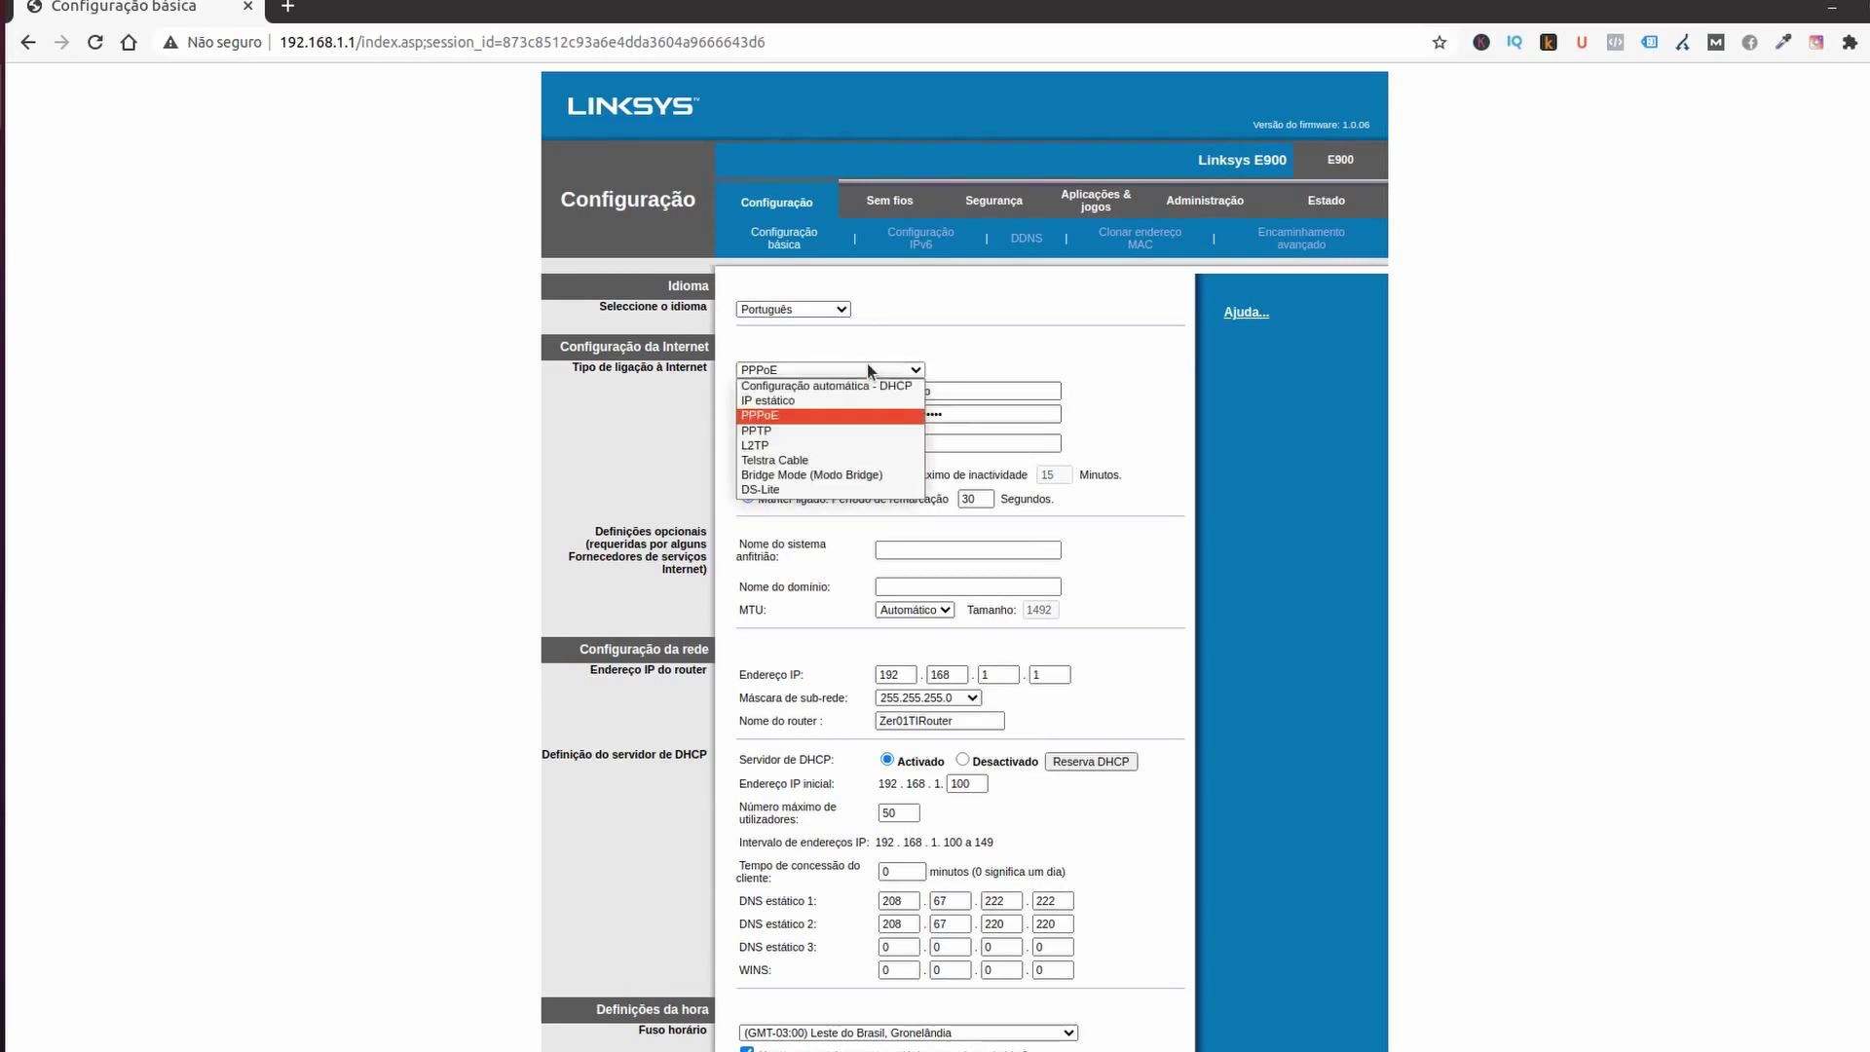
left_click(972, 349)
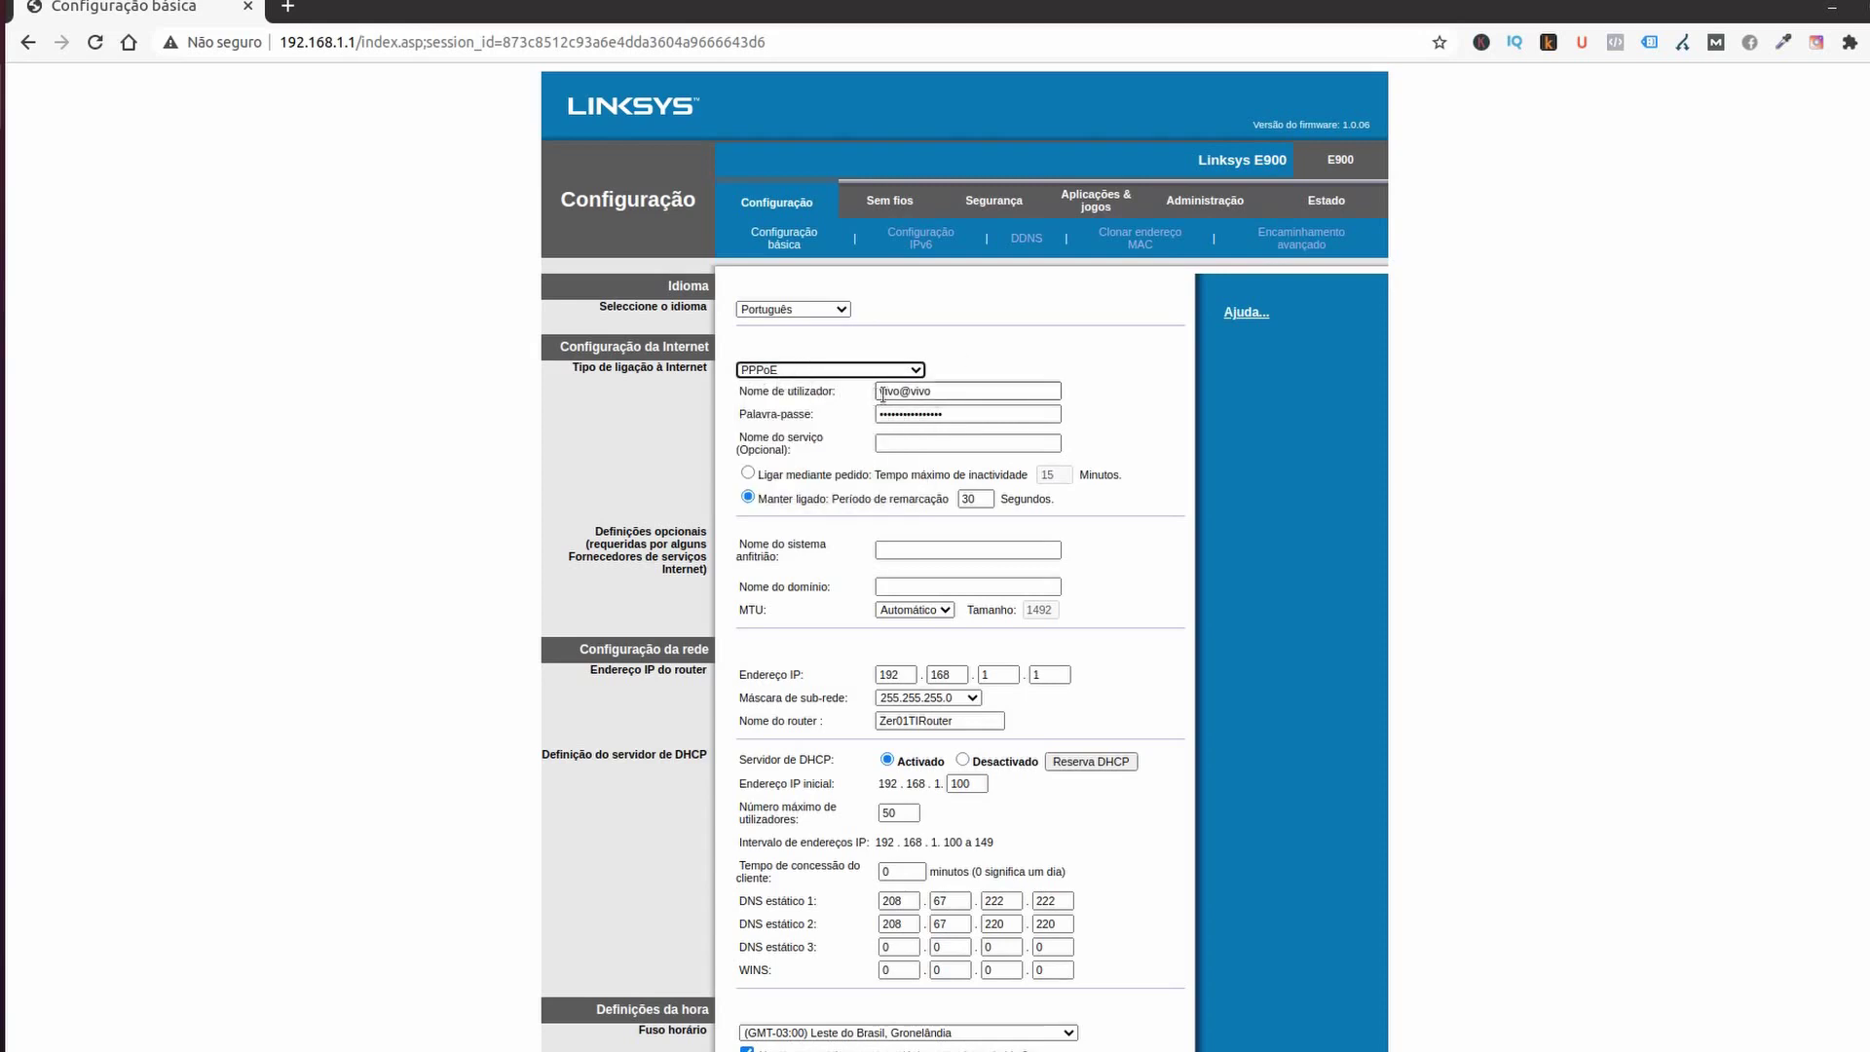
left_click(959, 419)
scroll(983, 555, "down", 2)
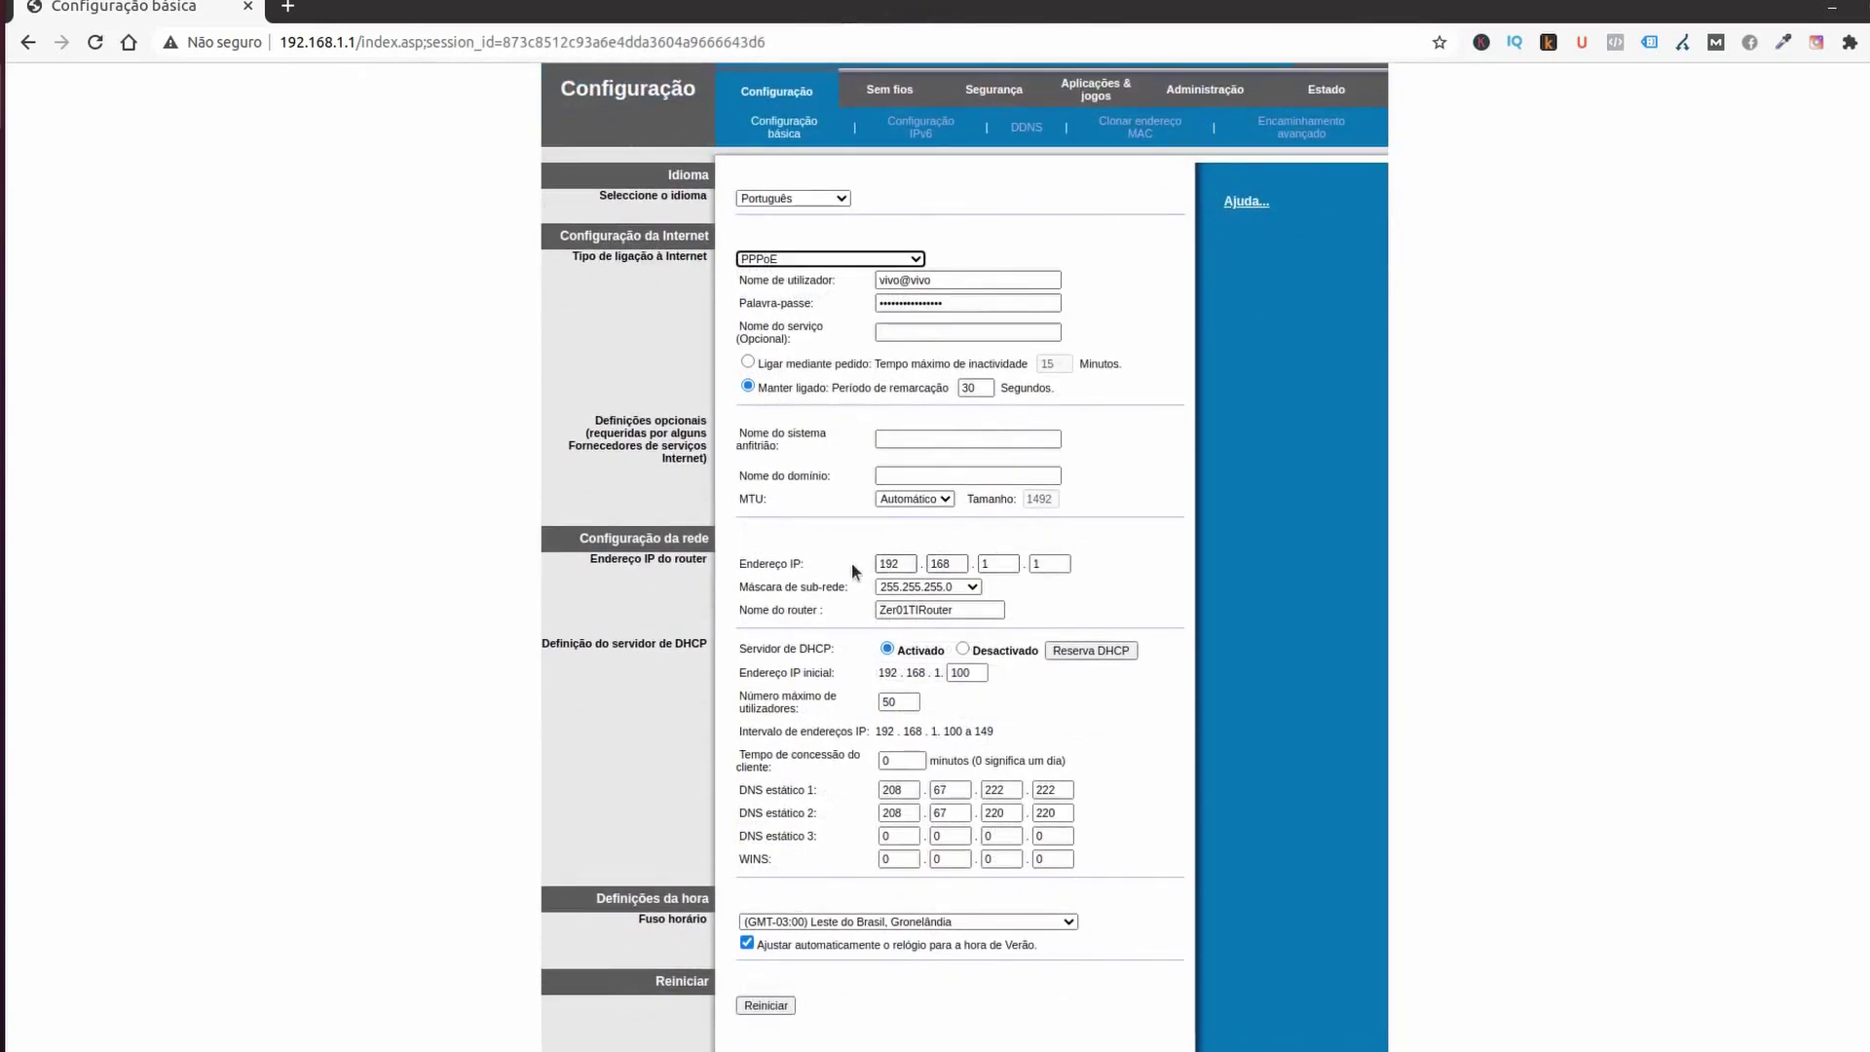
left_click(1038, 565)
scroll(847, 935, "up", 2)
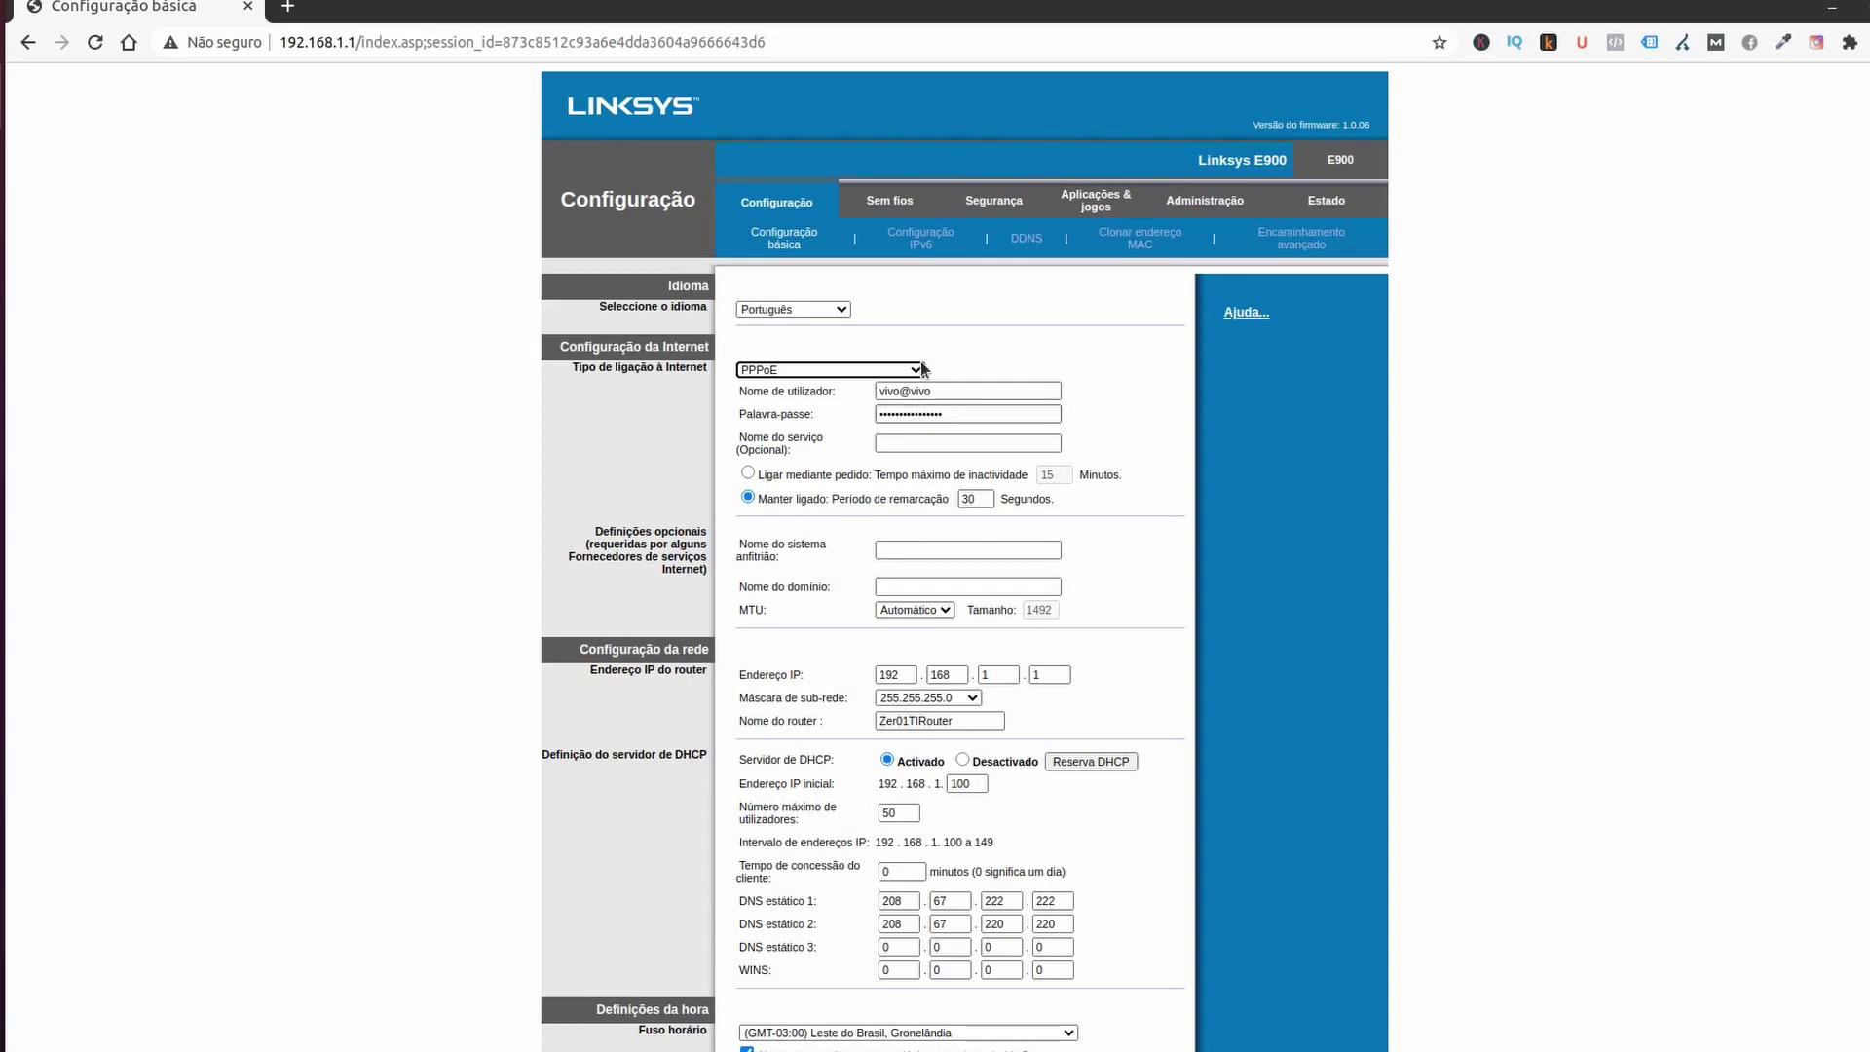
Step: Show the Segurança sem fios page with WPA2-Personal mode and its passphrase field
left_click(876, 200)
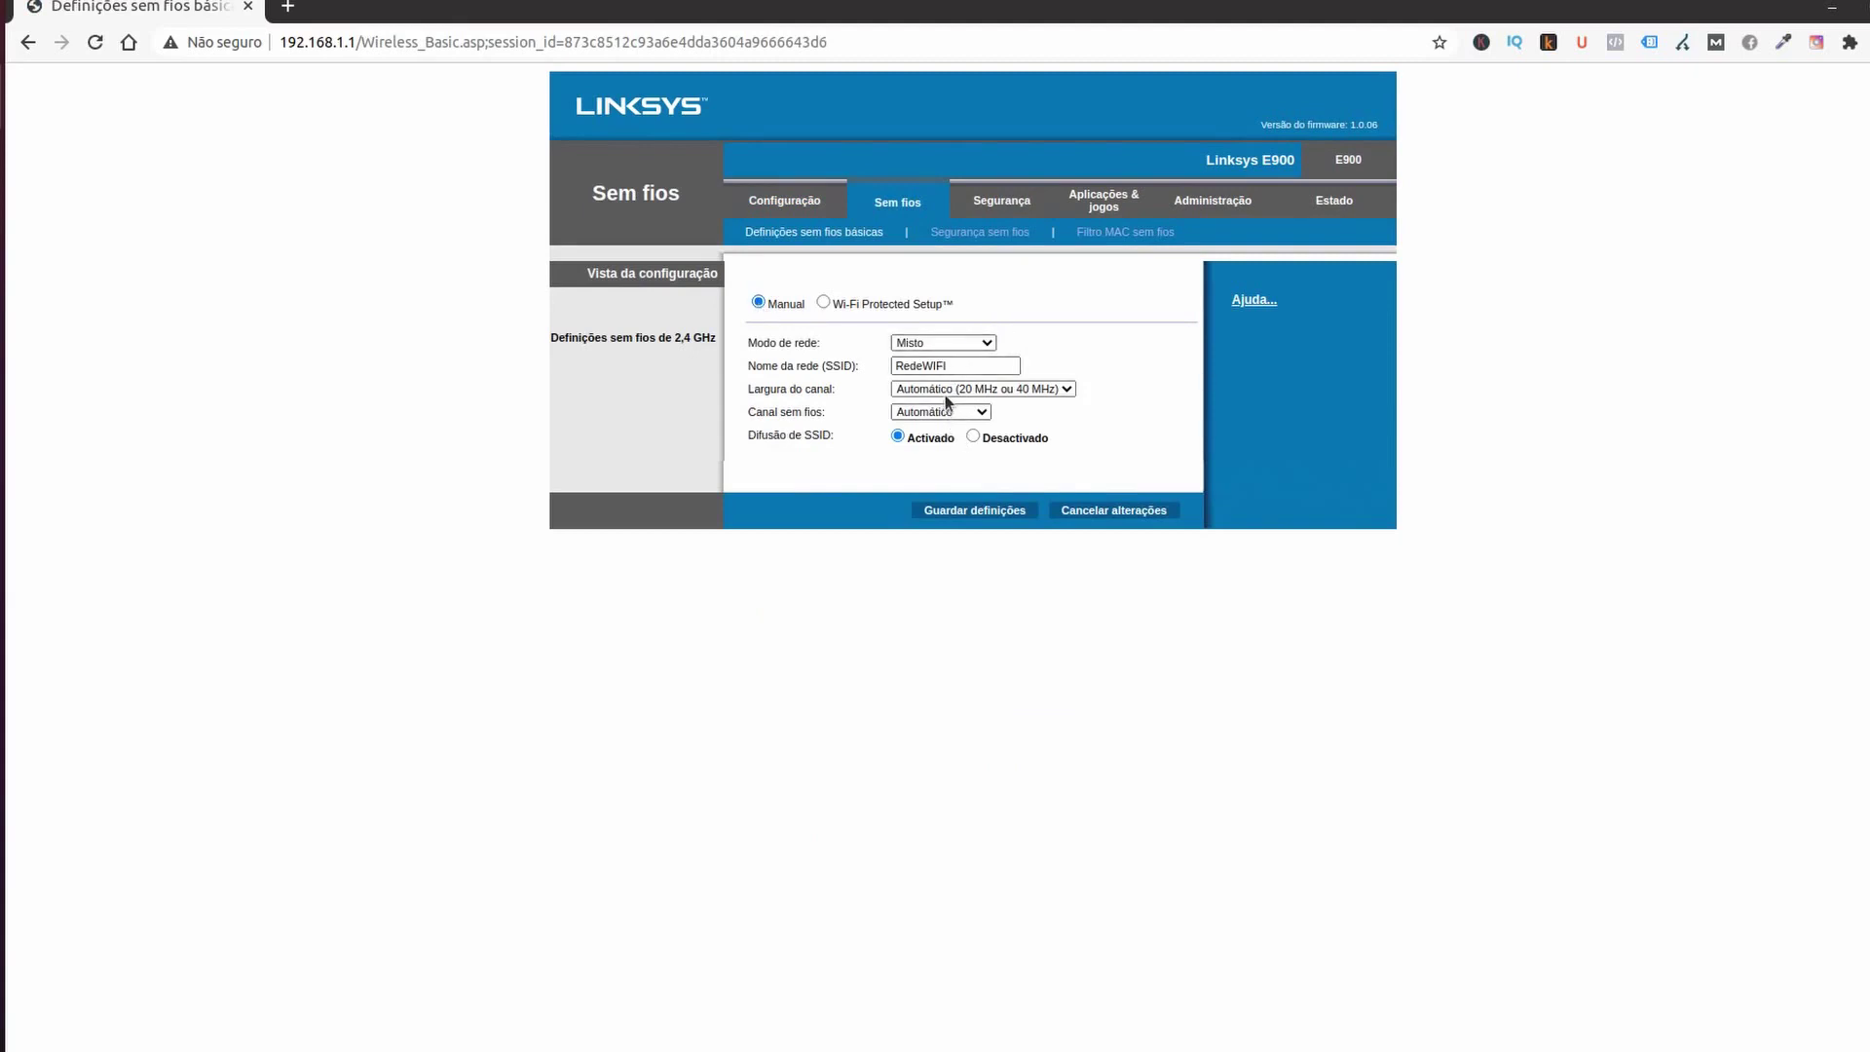
left_click(977, 237)
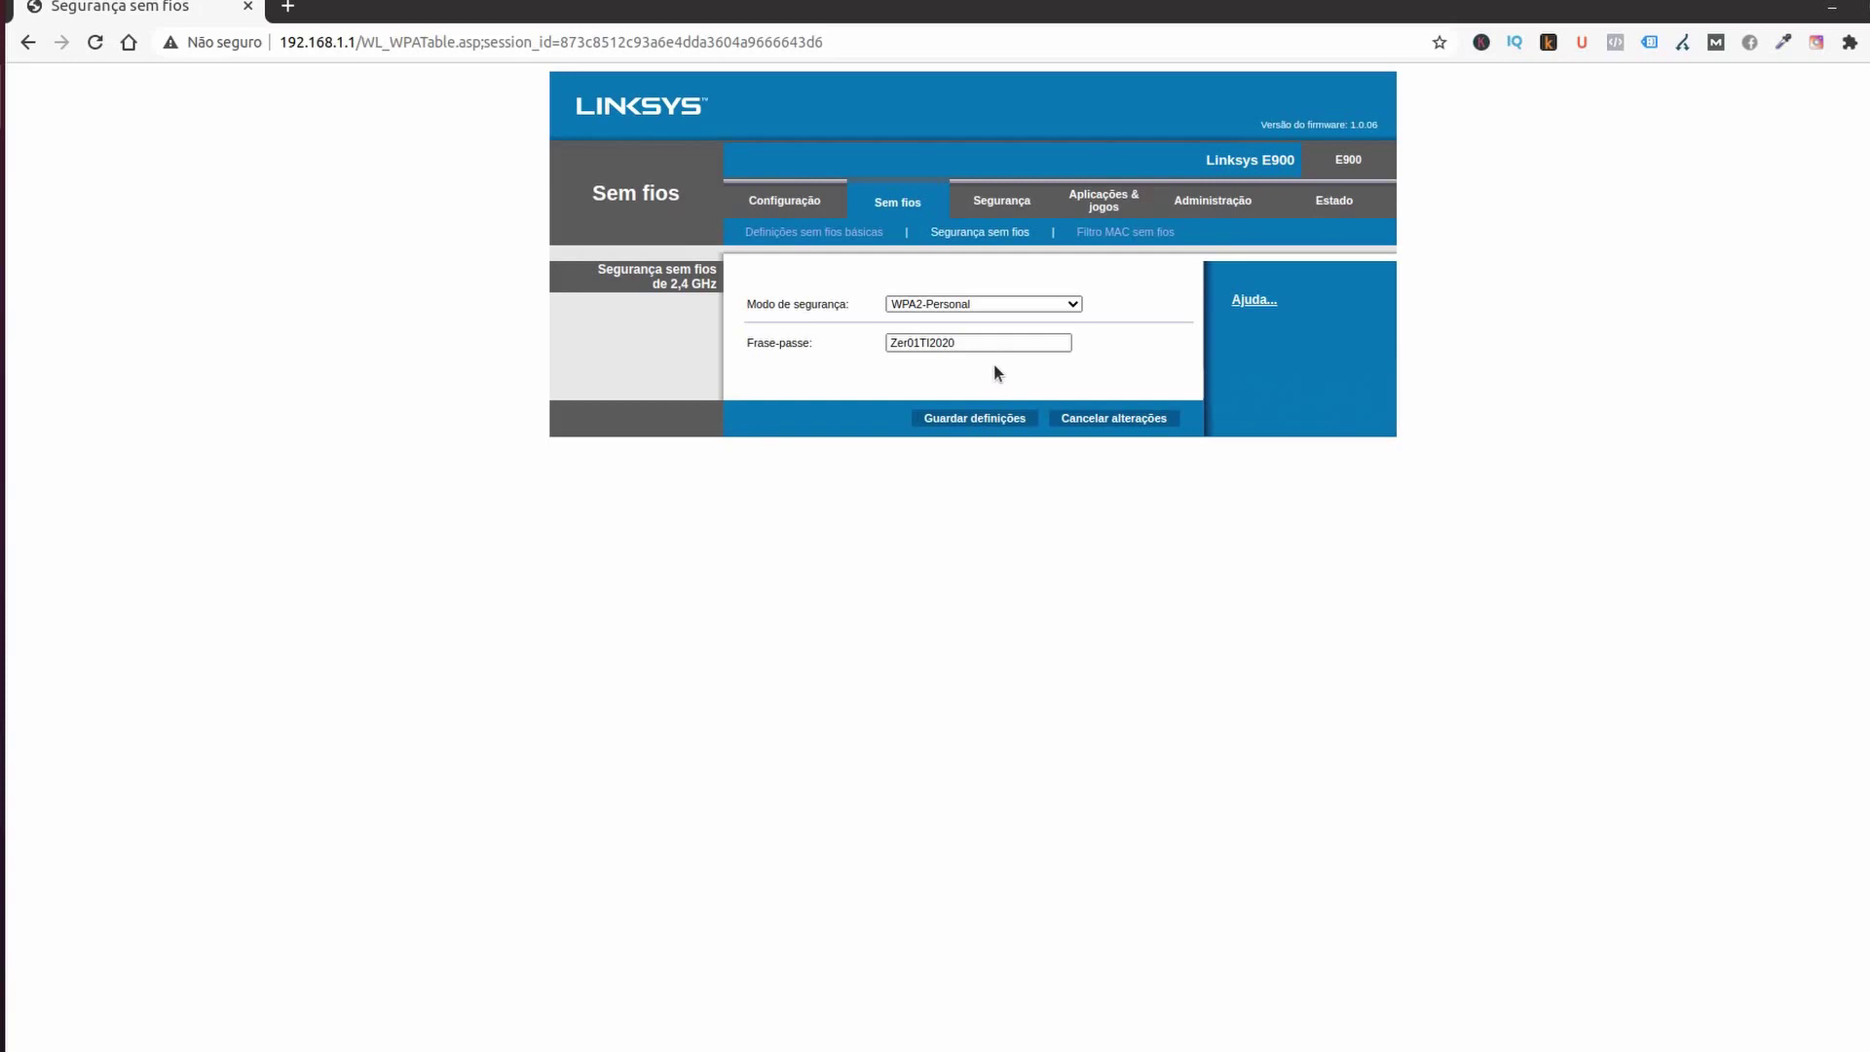
left_click(951, 345)
Step: Display the Estado router page with PPPoE connection details and DNS servers
left_click(1334, 201)
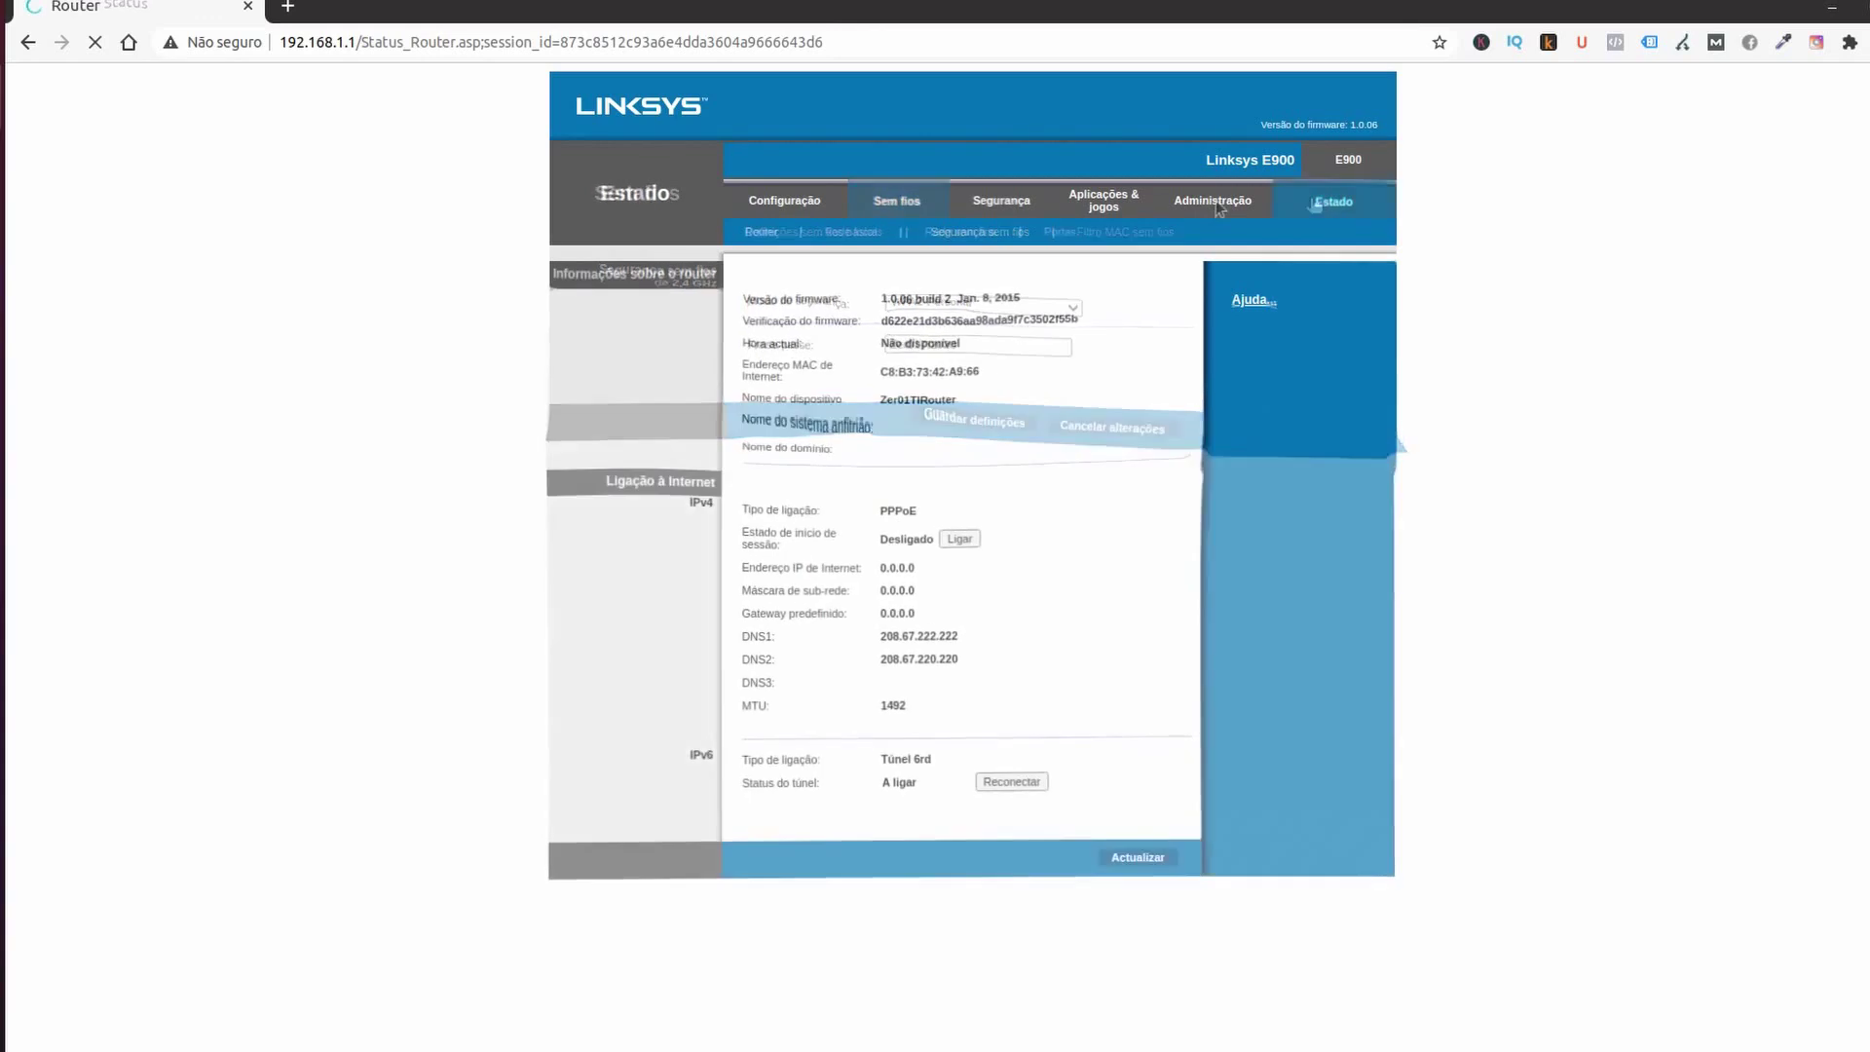
left_click(1210, 204)
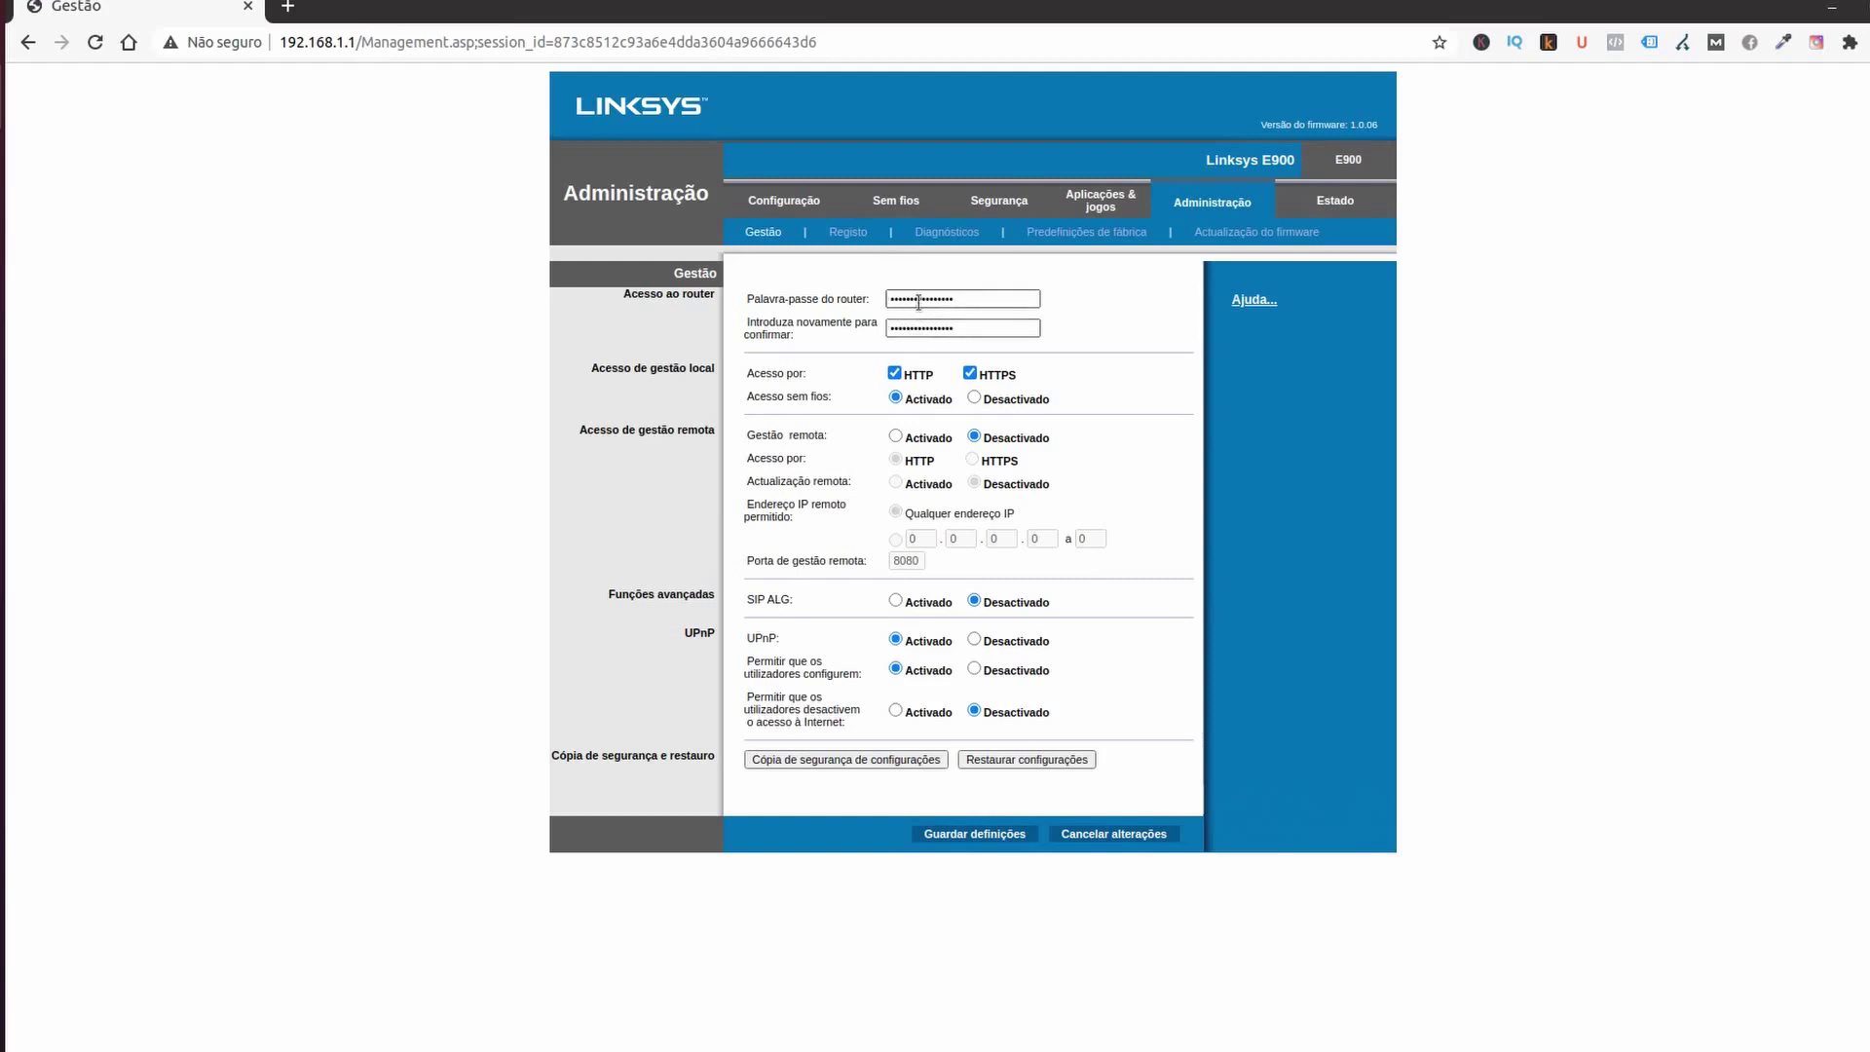
left_click(1337, 197)
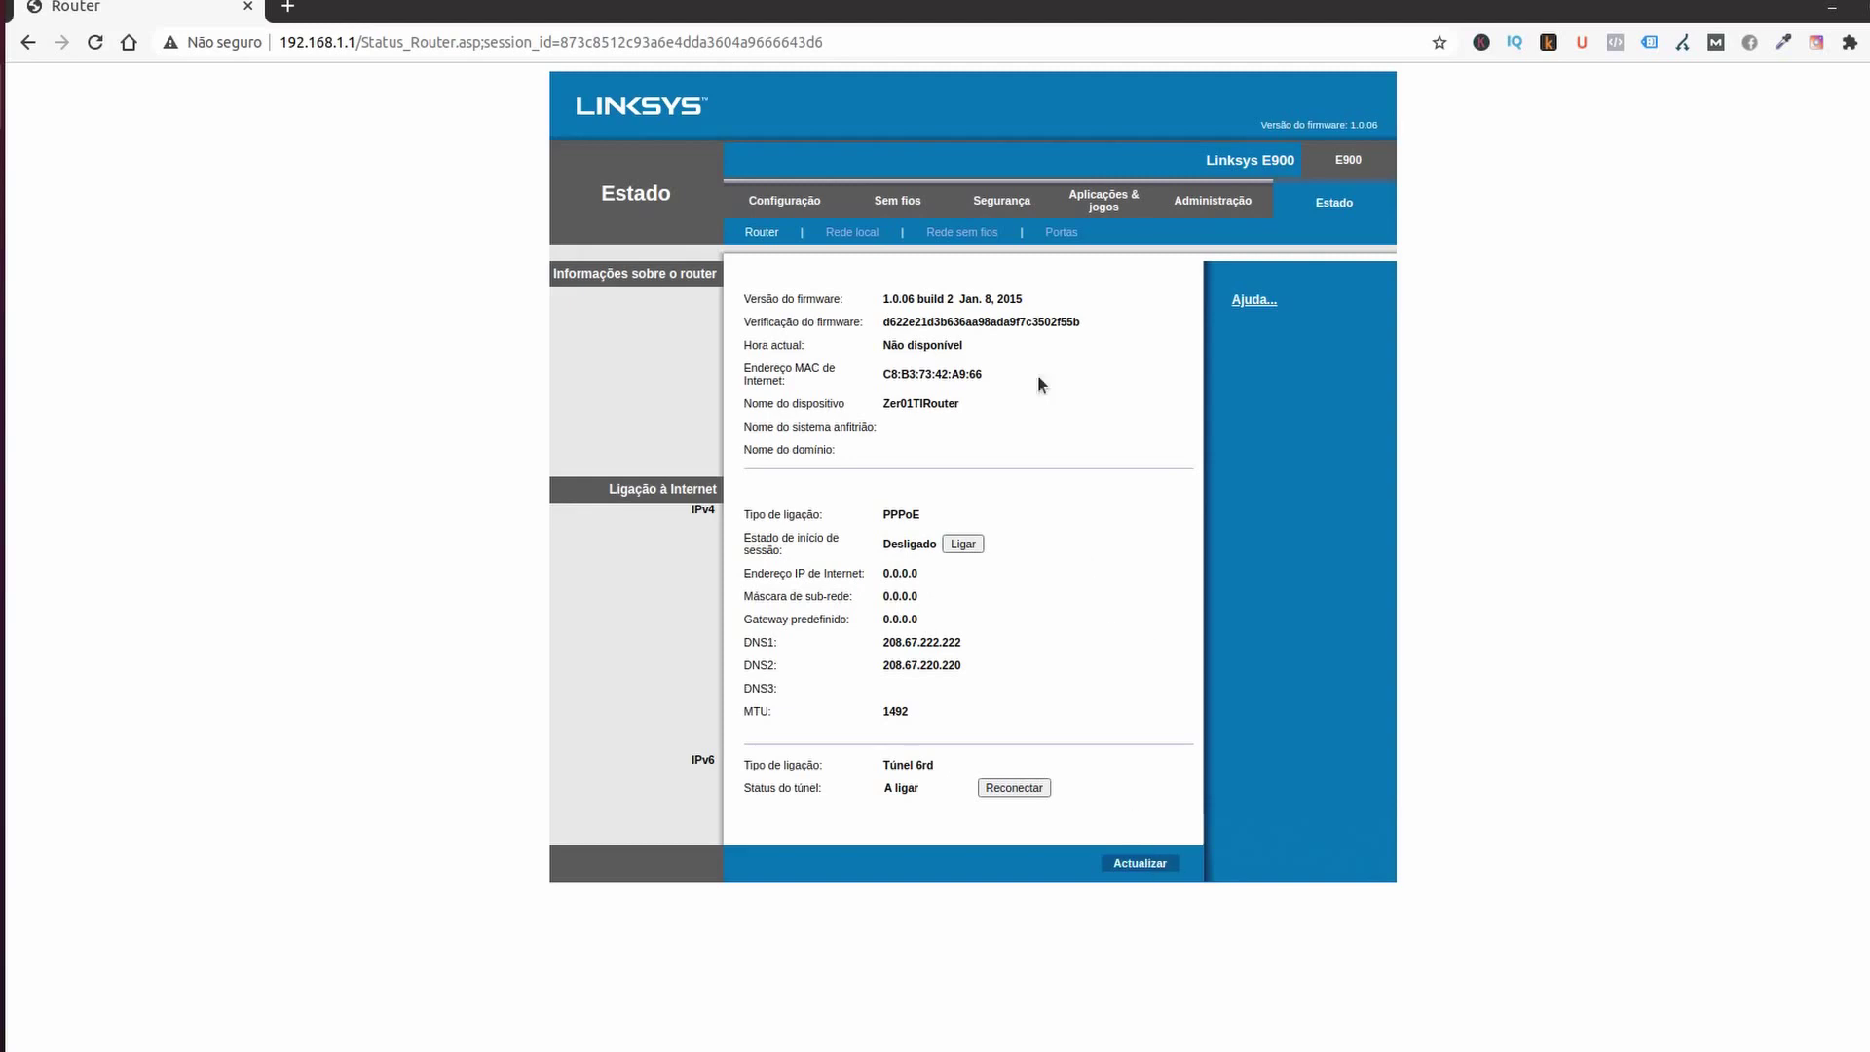
Step: Check the local network and port status, then go to single port forwarding
left_click(839, 233)
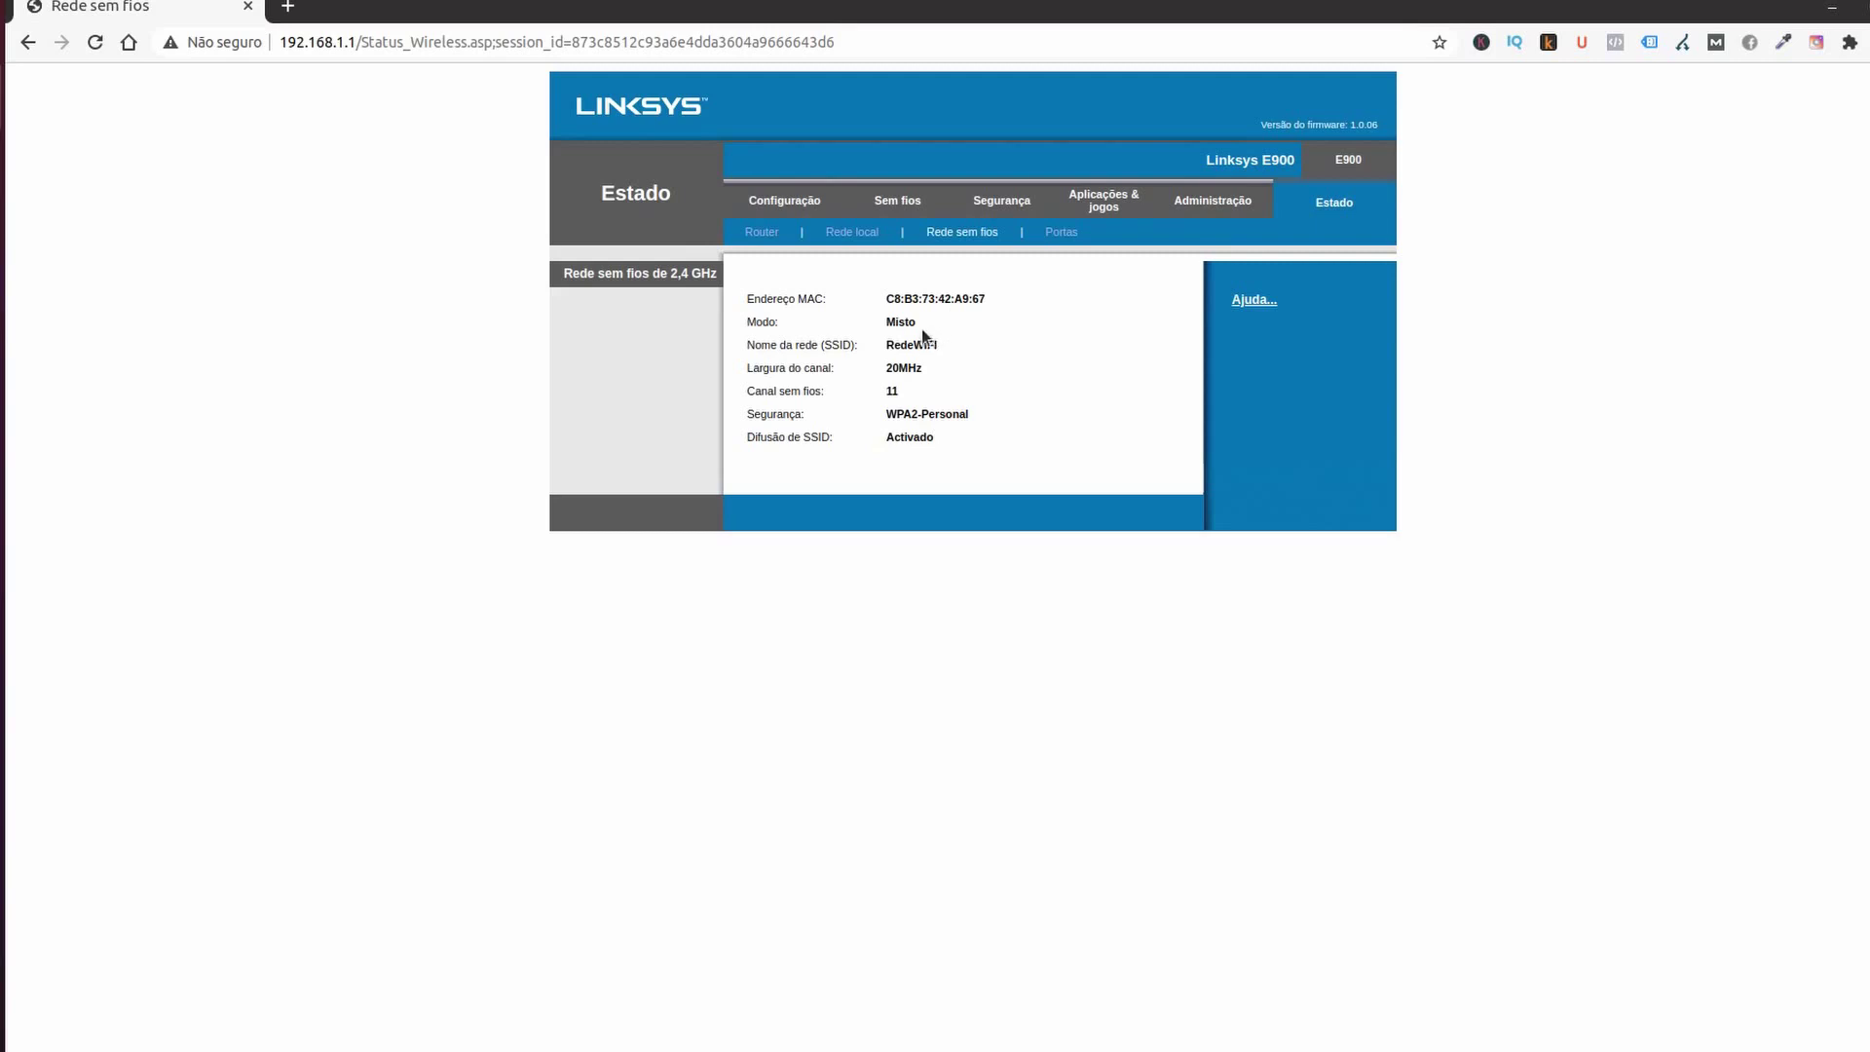
left_click(1058, 233)
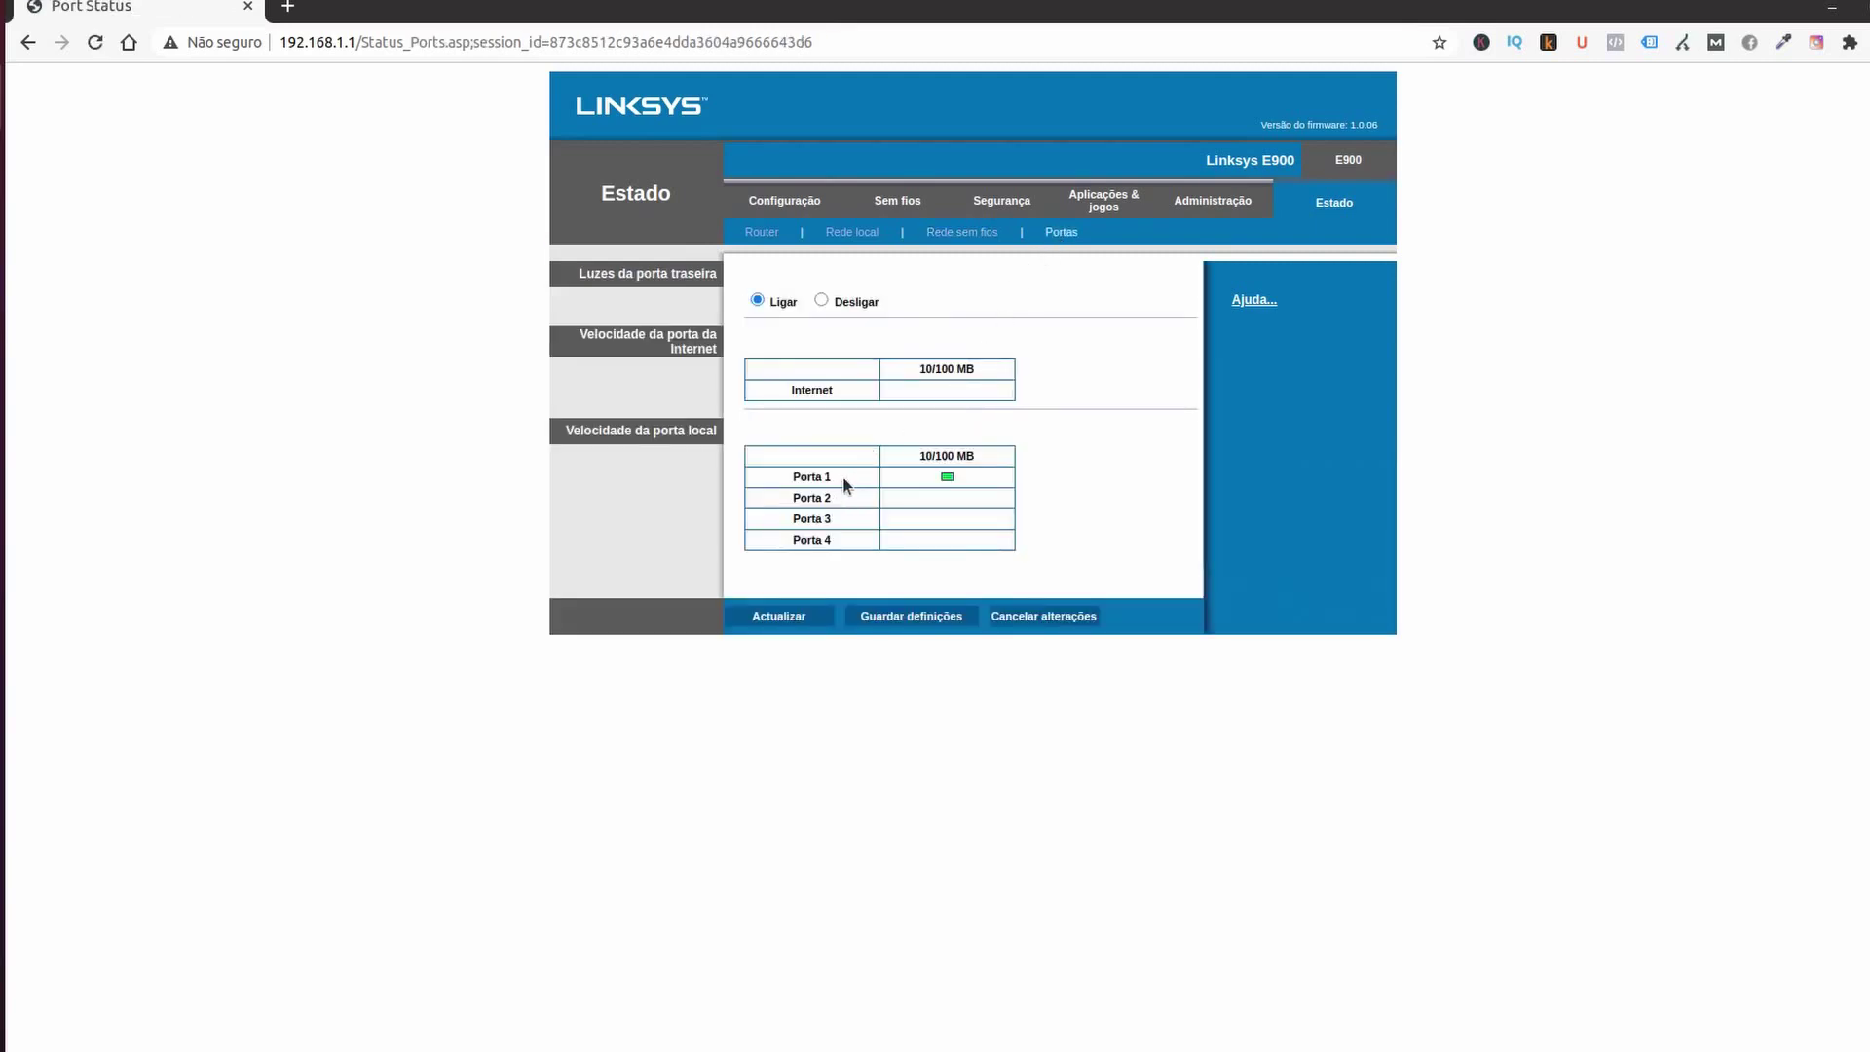
left_click(1104, 201)
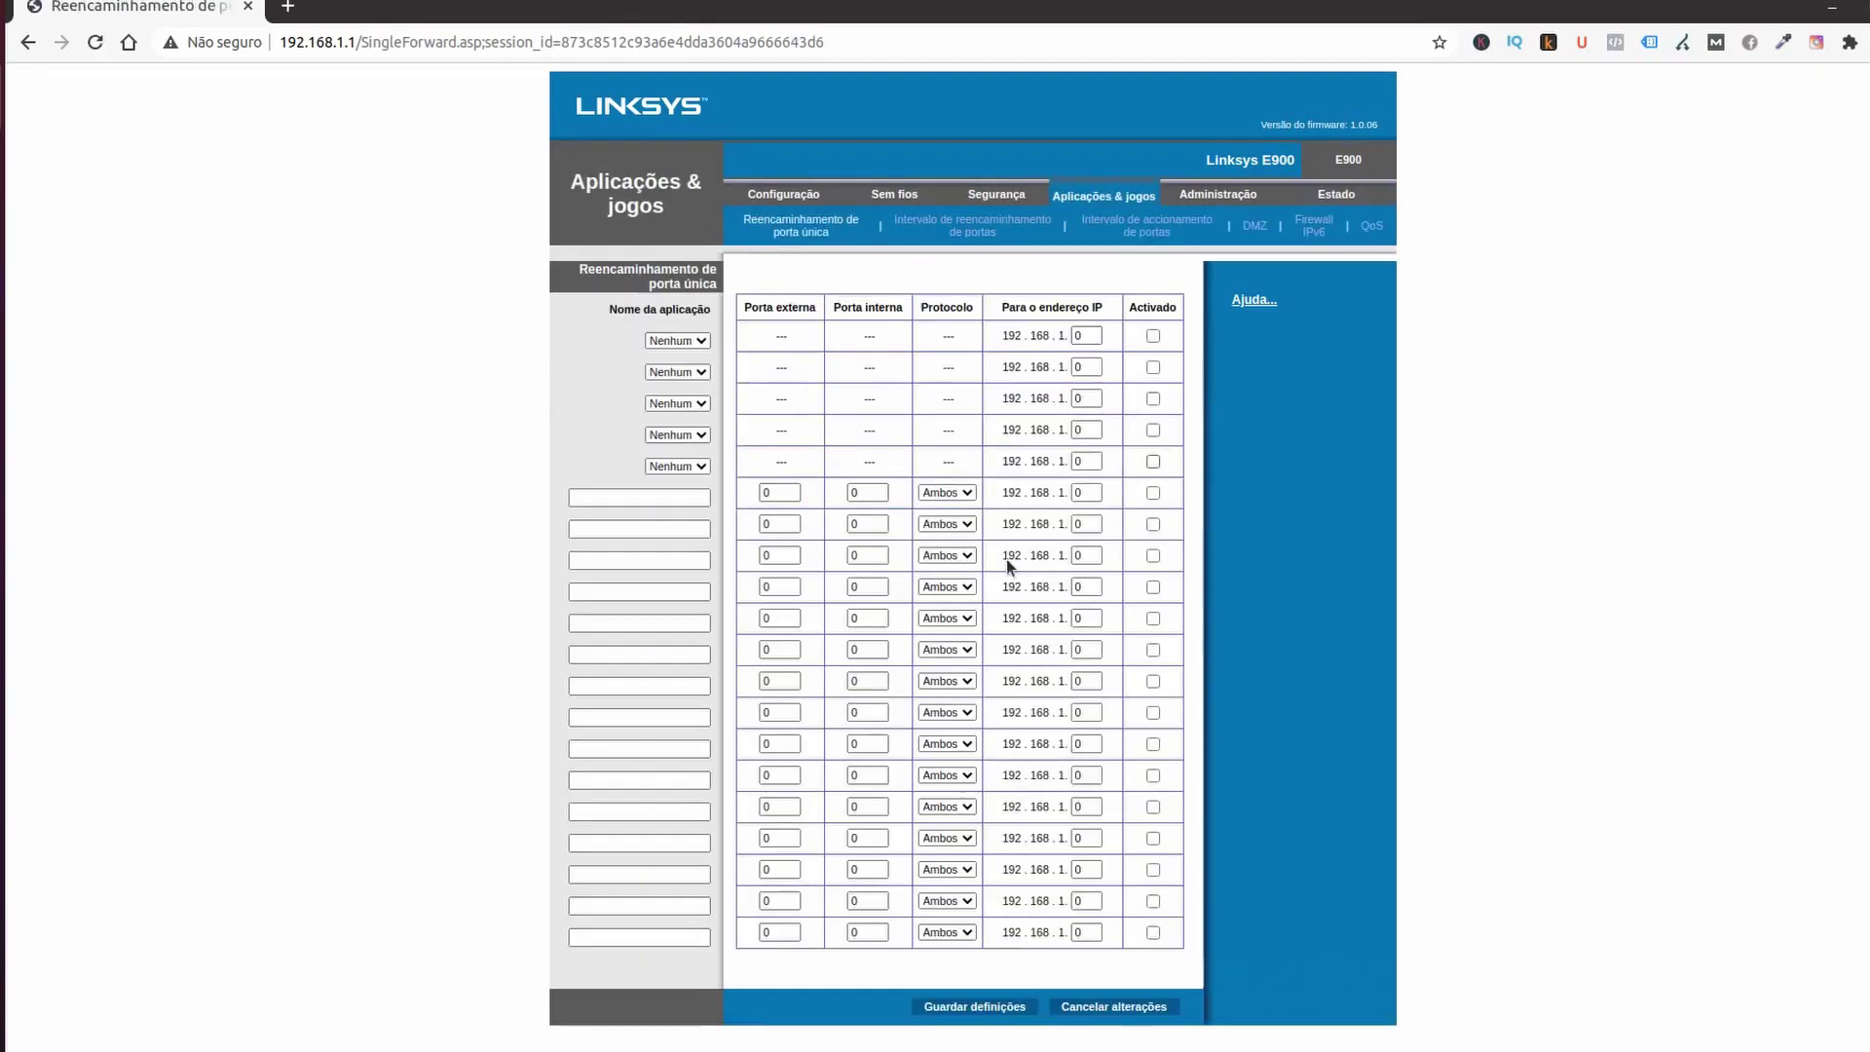